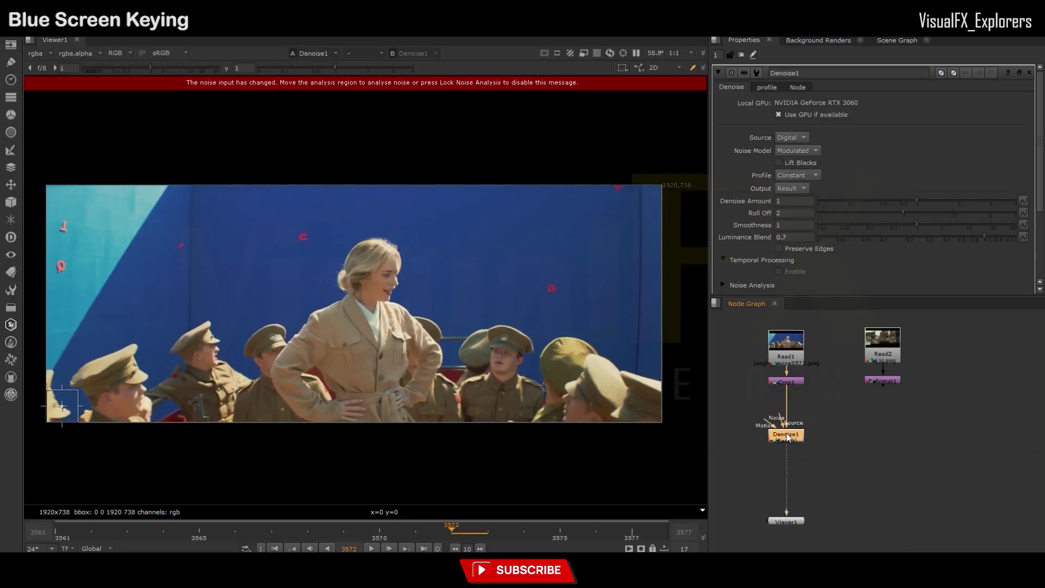
# - Raise the Denoise amount to 3, then begin adding a Tracker after Denoise1
pyautogui.doubleClick(794, 200)
pyautogui.write('3')
pyautogui.press('Return')
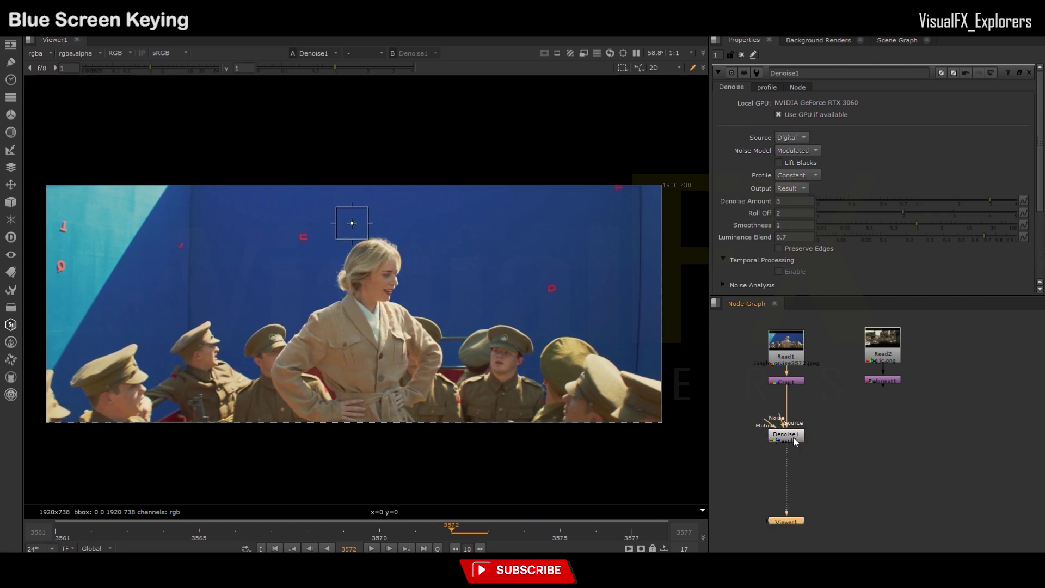
pyautogui.click(745, 55)
pyautogui.click(786, 436)
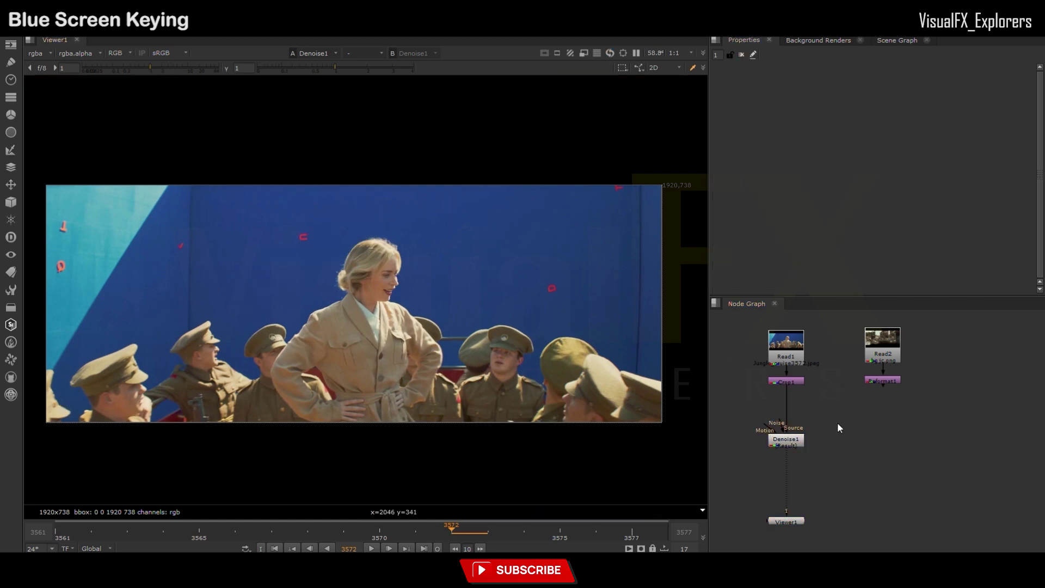
pyautogui.press('Tab')
pyautogui.write('Tracker')
# - Create Tracker1 on the plate's chain and place track 1 on a red marker
pyautogui.press('Return')
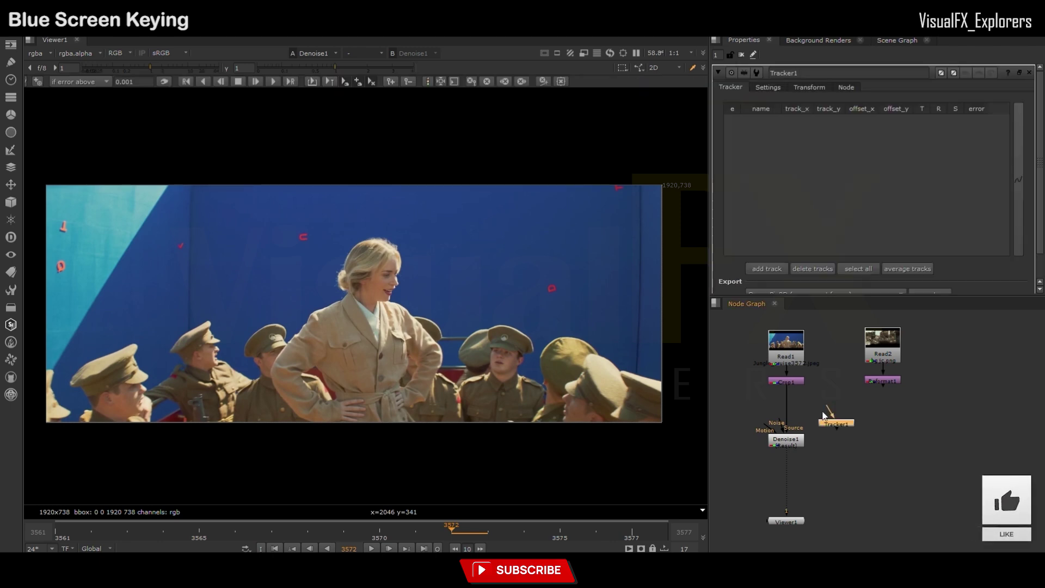
pyautogui.moveTo(827, 412); pyautogui.dragTo(841, 434)
pyautogui.keyDown('ctrl'); pyautogui.keyDown('alt'); pyautogui.click(368, 278); pyautogui.keyUp('alt'); pyautogui.keyUp('ctrl')
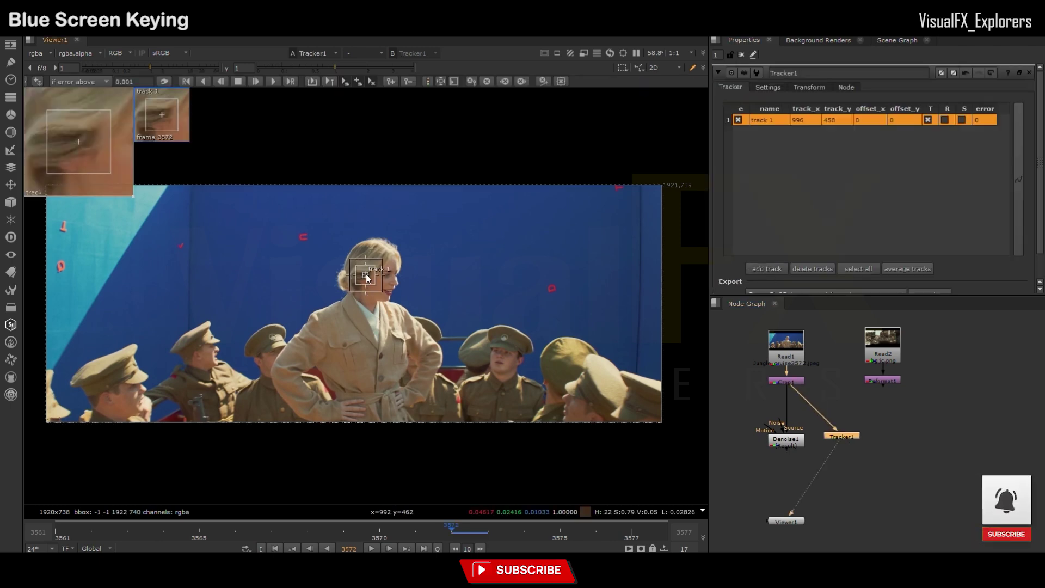
pyautogui.moveTo(368, 278); pyautogui.dragTo(576, 287)
pyautogui.scroll(5, 552, 288)
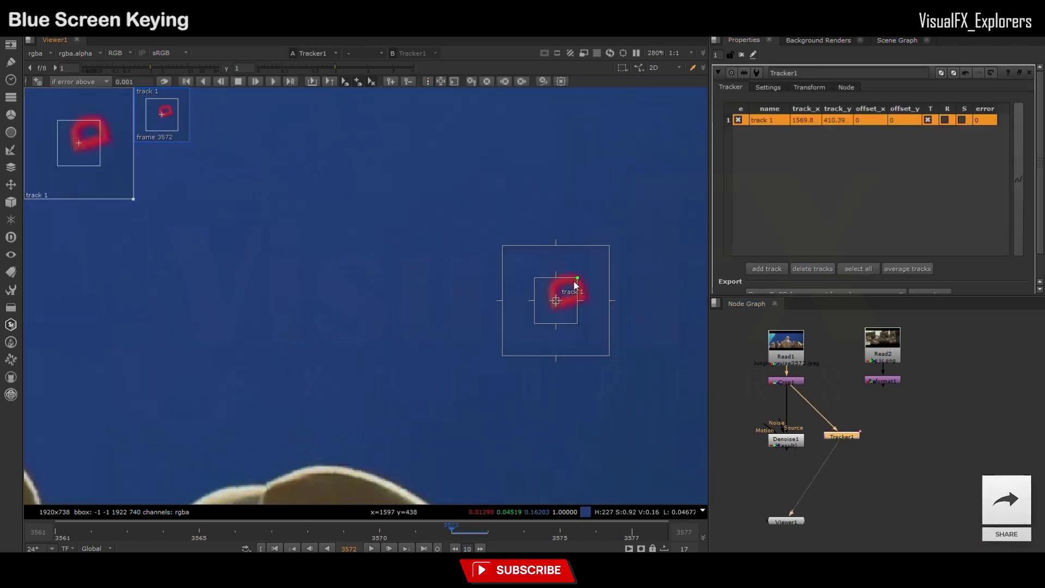
pyautogui.scroll(-5, 578, 295)
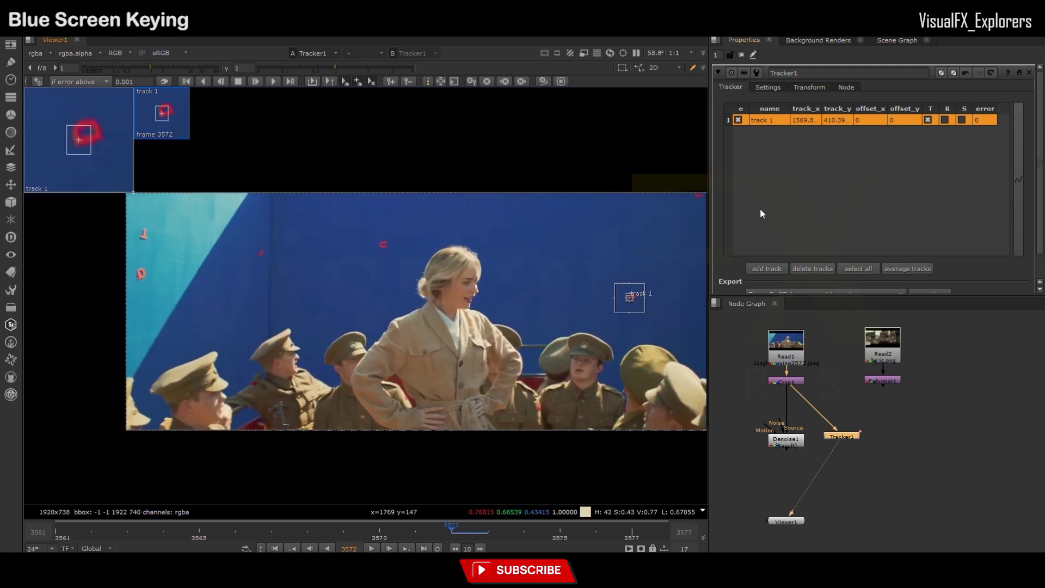
# - Add track 2 on the marker above the actress with a larger search area and scale tracking
pyautogui.click(767, 268)
pyautogui.click(382, 244)
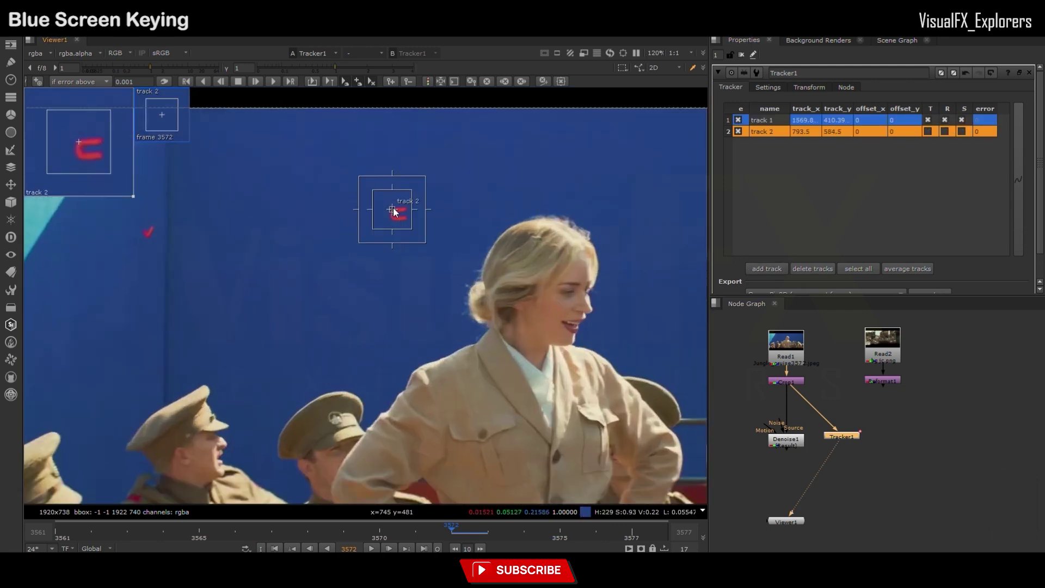
pyautogui.scroll(6, 398, 219)
pyautogui.moveTo(478, 294); pyautogui.dragTo(535, 348)
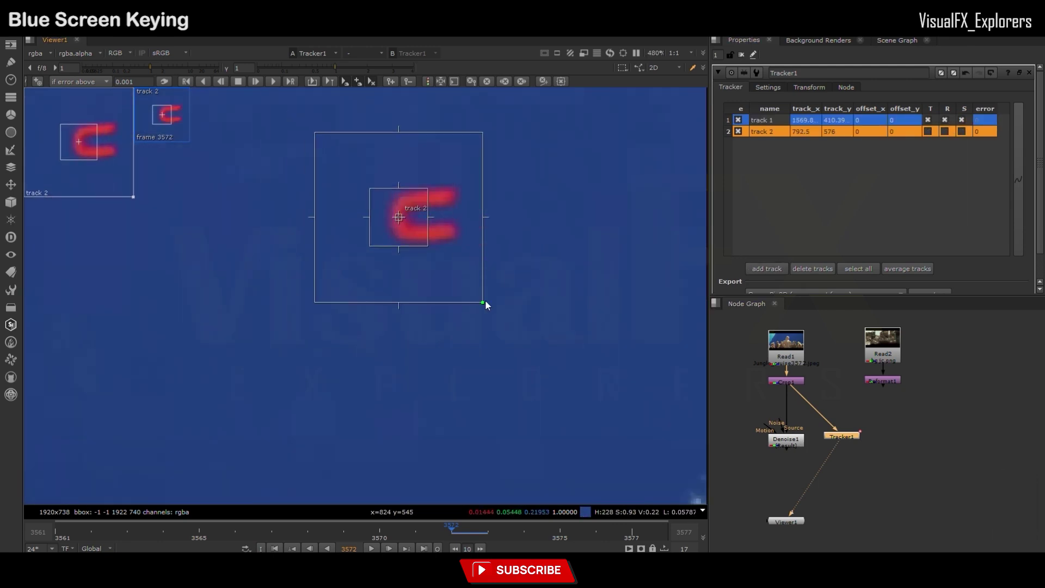
pyautogui.scroll(-2, 534, 348)
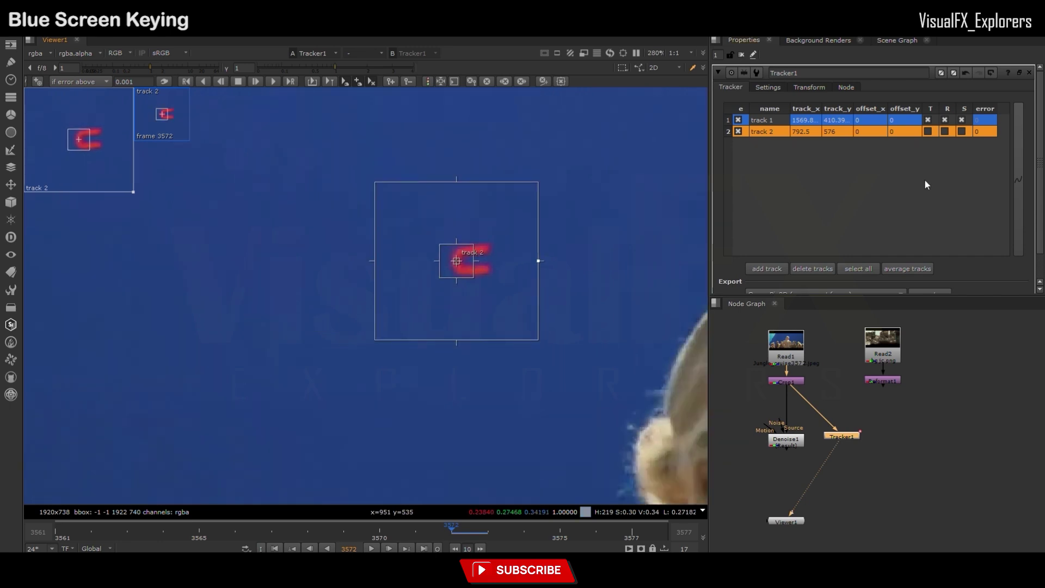
pyautogui.click(964, 132)
pyautogui.scroll(-5, 570, 242)
# - Track both markers forward through the shot and back to the first frame
pyautogui.moveTo(475, 249)
pyautogui.mouseDown(button='middle')
pyautogui.moveTo(484, 272)
pyautogui.moveTo(423, 292)
pyautogui.mouseUp(button='middle')
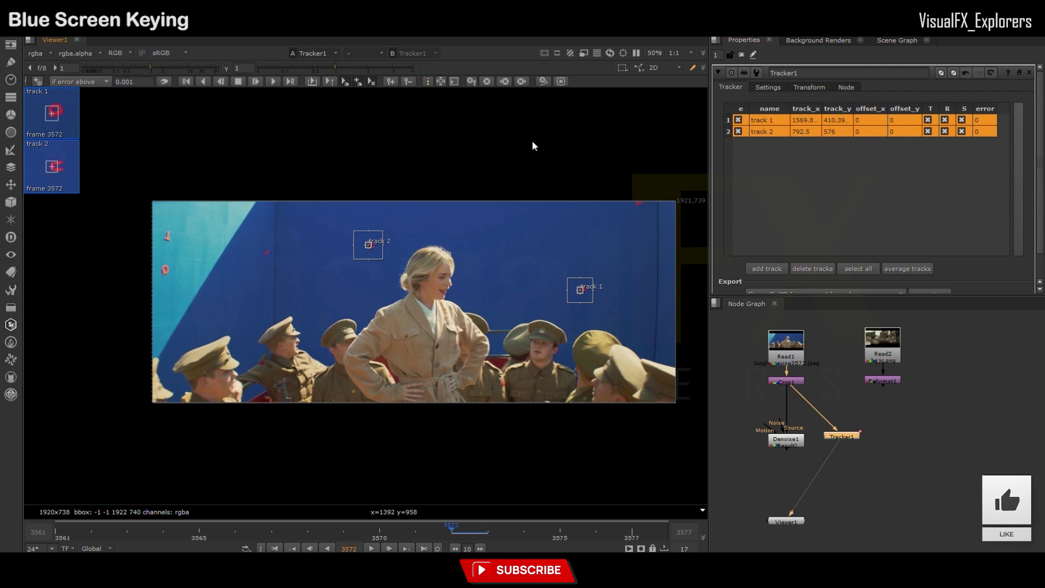
pyautogui.press('Right')
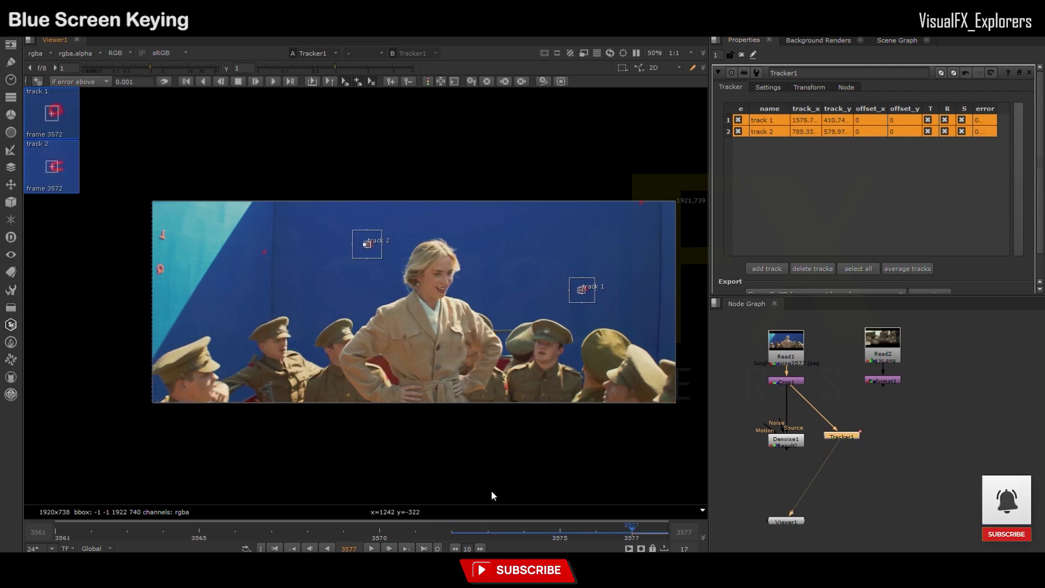
pyautogui.press('Left')
pyautogui.click(206, 82)
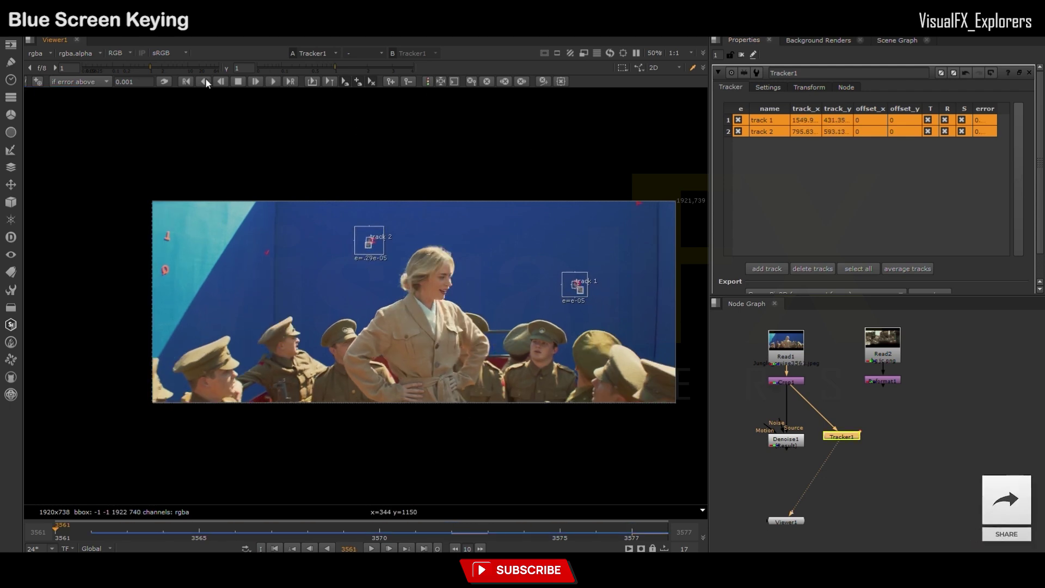
# - Check the tracker's Transform settings, view Denoise1 again and move Viewer1 lower in the graph
pyautogui.click(807, 86)
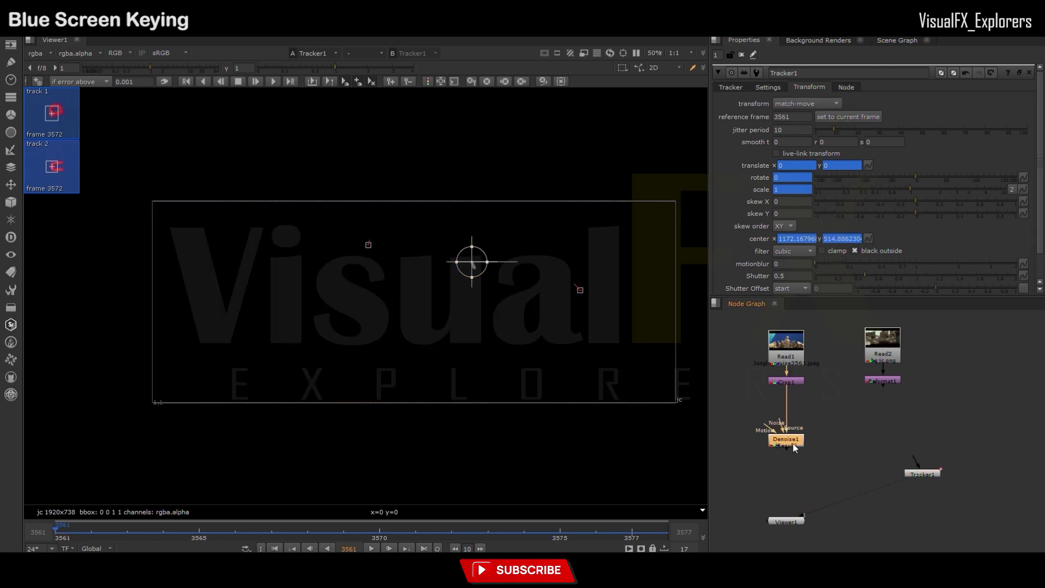
pyautogui.click(785, 439)
pyautogui.press('1')
pyautogui.scroll(-2, 817, 409)
pyautogui.click(1030, 73)
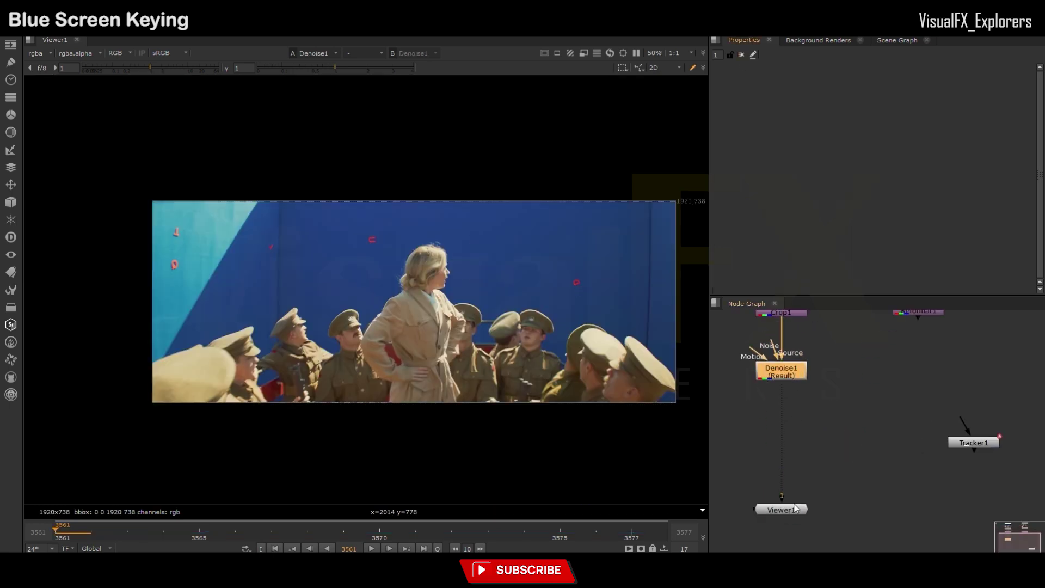
pyautogui.scroll(2, 797, 490)
pyautogui.scroll(3, 800, 424)
pyautogui.moveTo(801, 482); pyautogui.dragTo(807, 534)
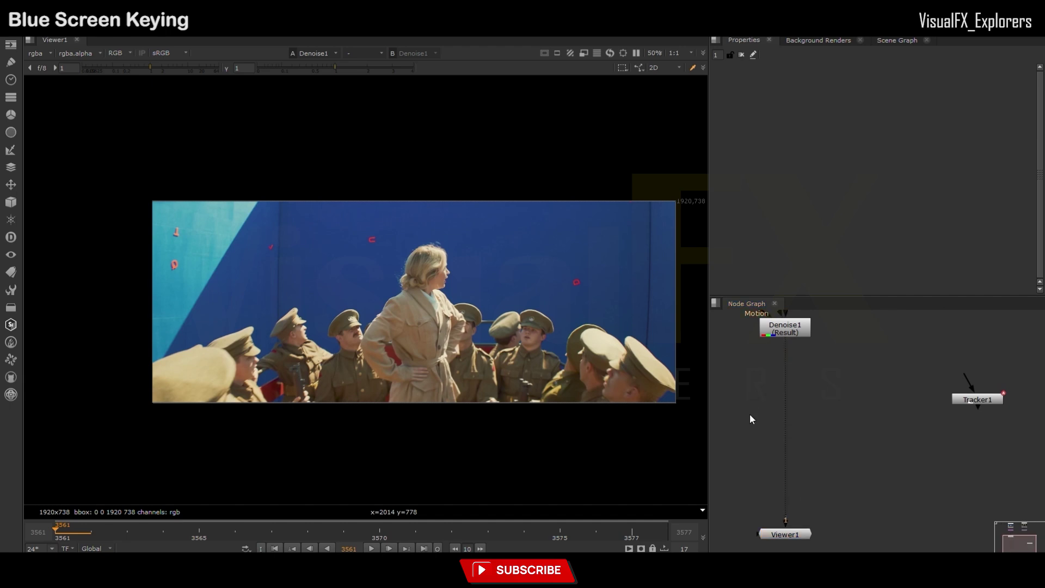
# - Insert a Primatte keyer after the denoise, auto-compute the blue key and clean background noise at the left edge
pyautogui.press('Tab')
pyautogui.write('Primatte')
pyautogui.press('Return')
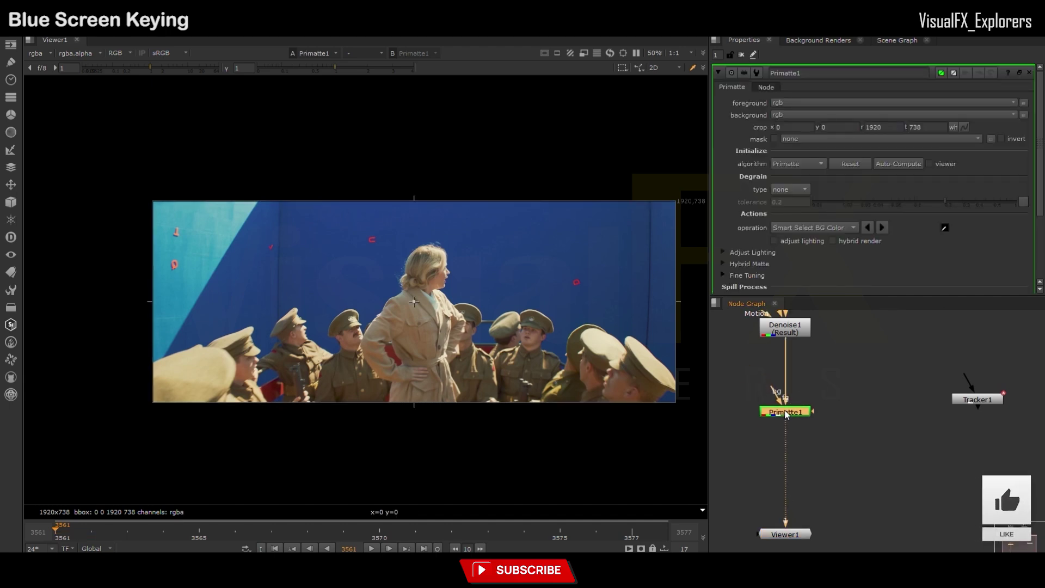
pyautogui.click(898, 164)
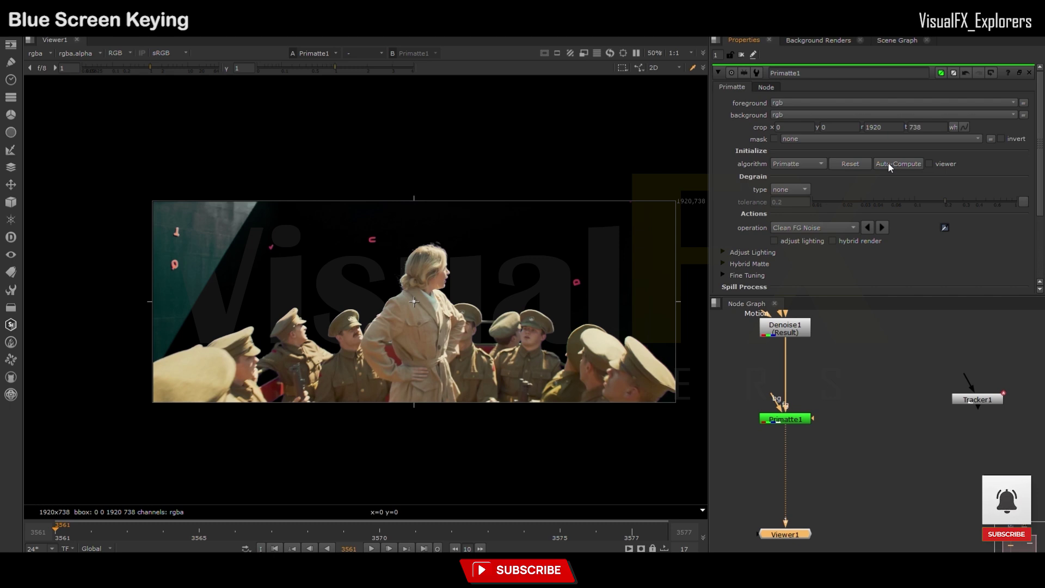
pyautogui.click(813, 227)
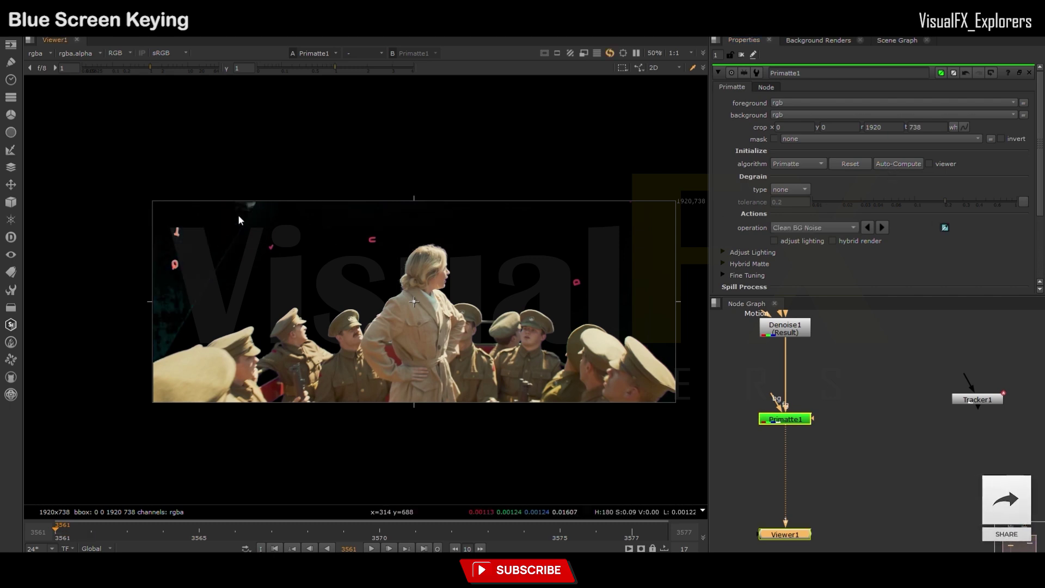
pyautogui.click(235, 237)
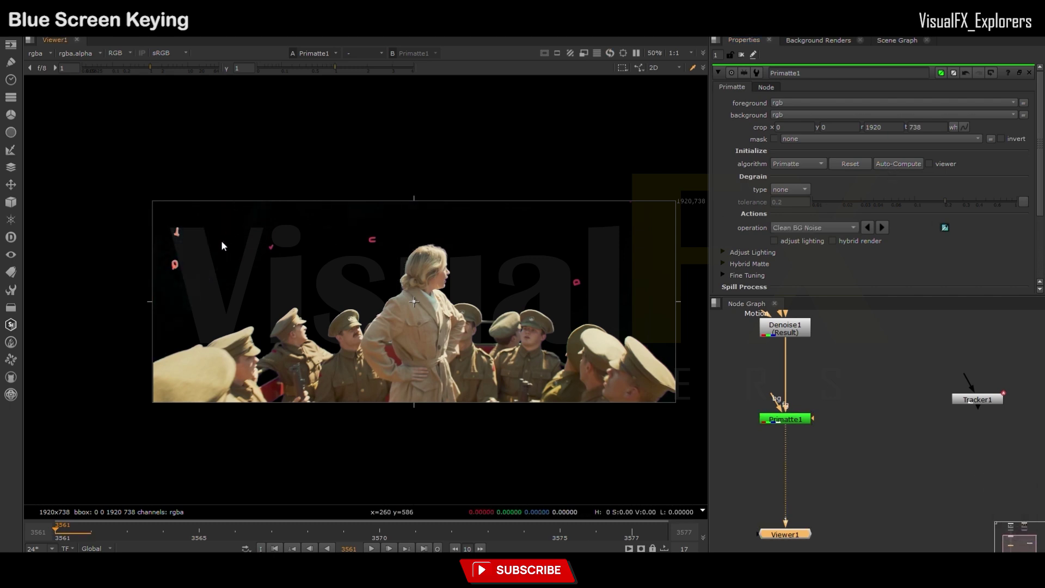
pyautogui.click(805, 227)
pyautogui.click(805, 219)
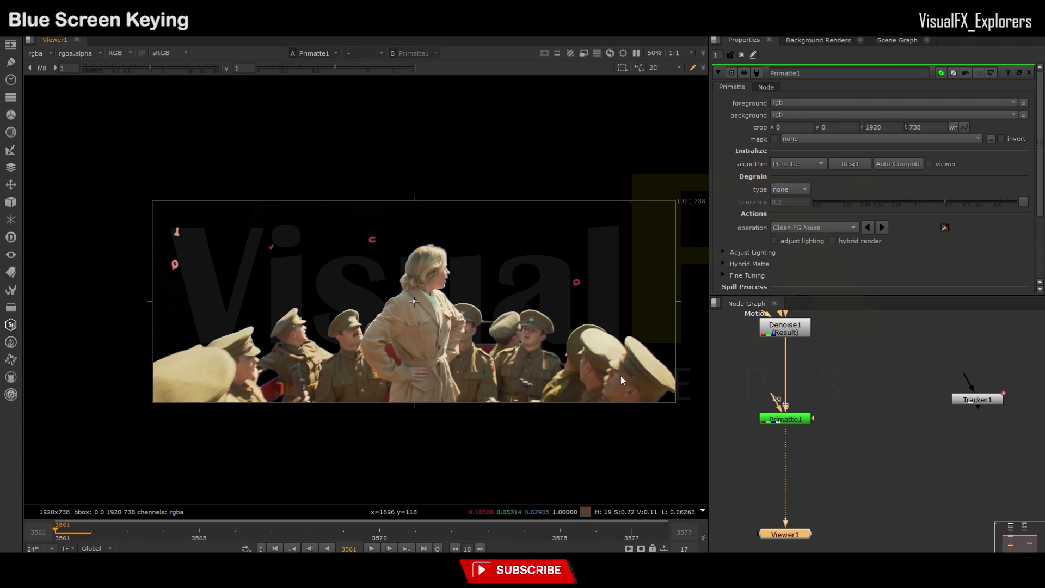
pyautogui.scroll(2, 607, 368)
pyautogui.scroll(1, 602, 365)
pyautogui.scroll(2, 635, 381)
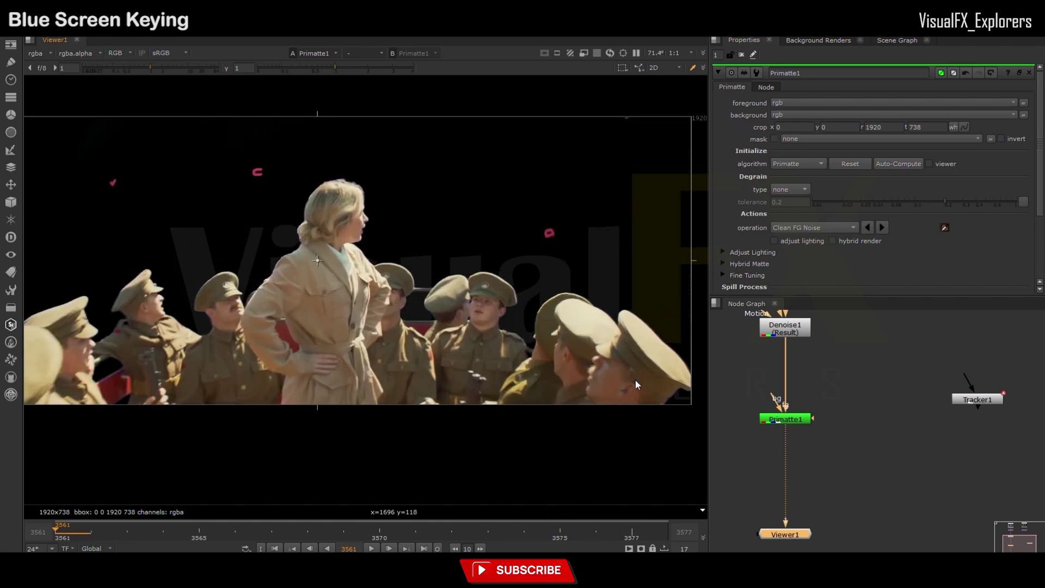
pyautogui.scroll(-1, 605, 377)
pyautogui.scroll(-2, 824, 333)
# - Compare the key against the unkeyed Crop1 plate and play the shot to review it
pyautogui.click(815, 342)
pyautogui.press('1')
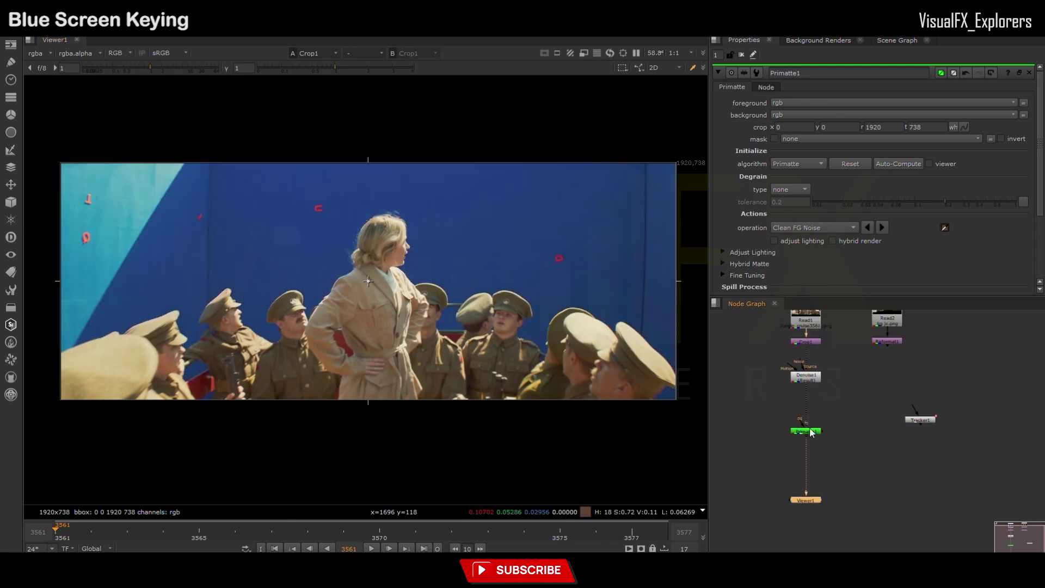
pyautogui.click(812, 433)
pyautogui.press('1')
pyautogui.moveTo(811, 433); pyautogui.dragTo(808, 415)
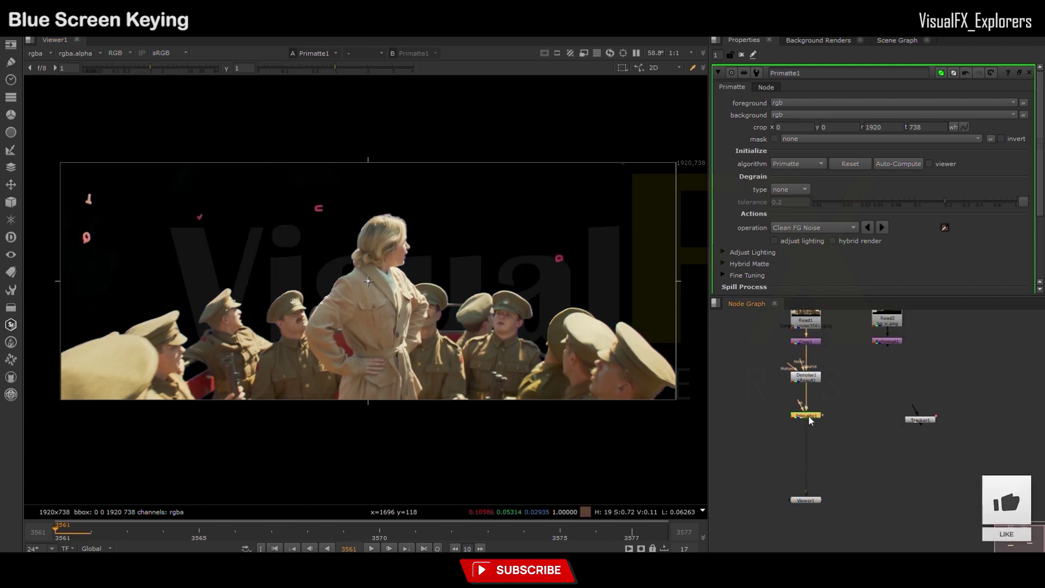
pyautogui.click(372, 548)
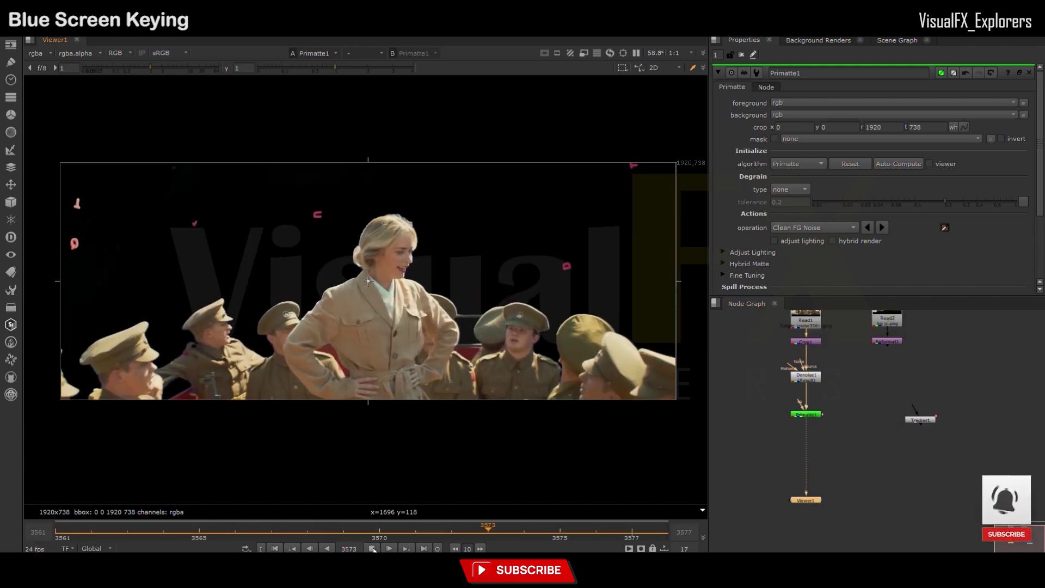
pyautogui.click(808, 415)
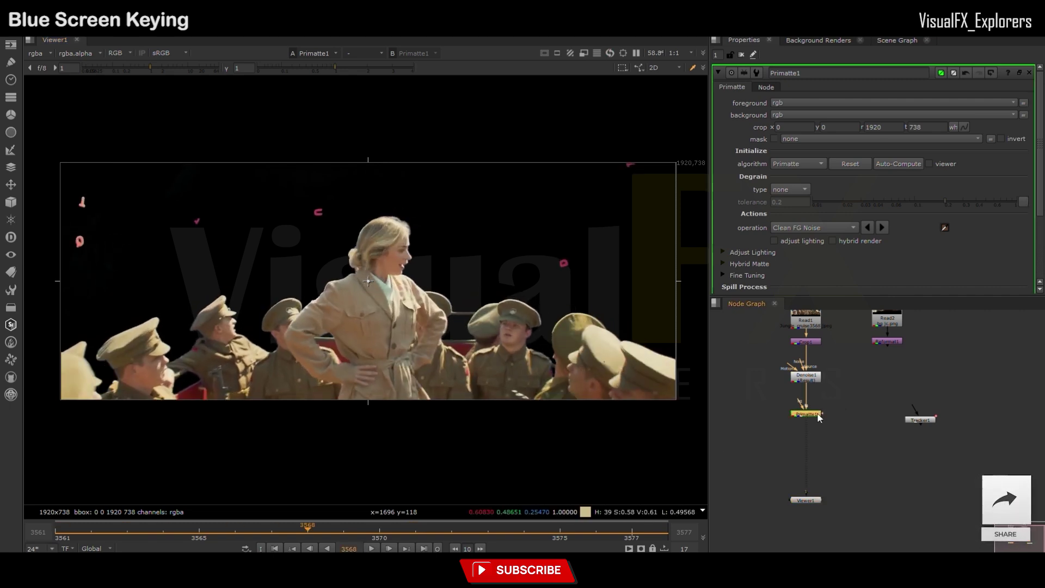
# - Merge the Primatte key over the street plate and insert a node on the background branch
pyautogui.press('m')
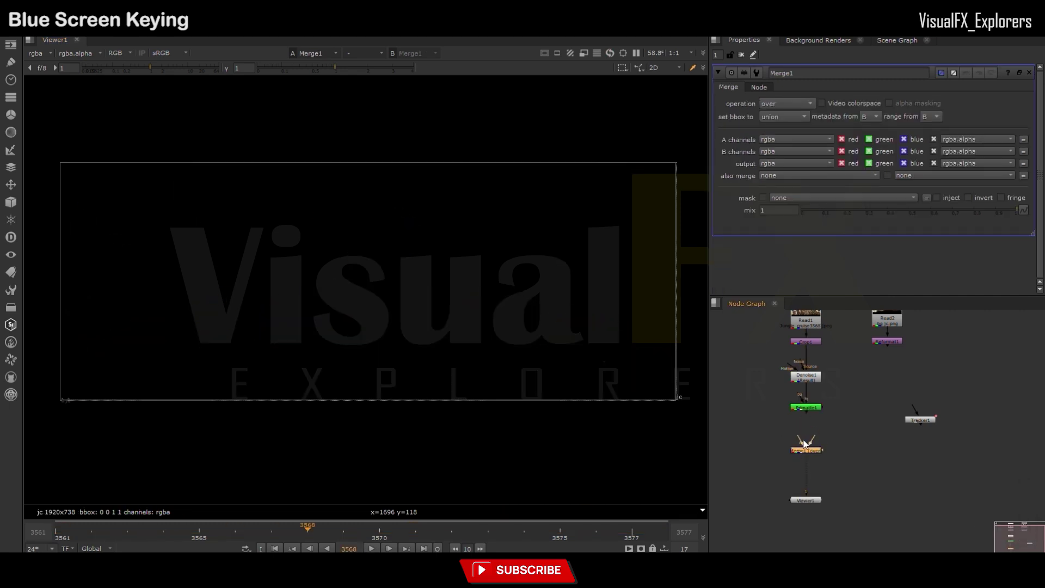
pyautogui.moveTo(813, 445); pyautogui.dragTo(888, 345)
pyautogui.press('1')
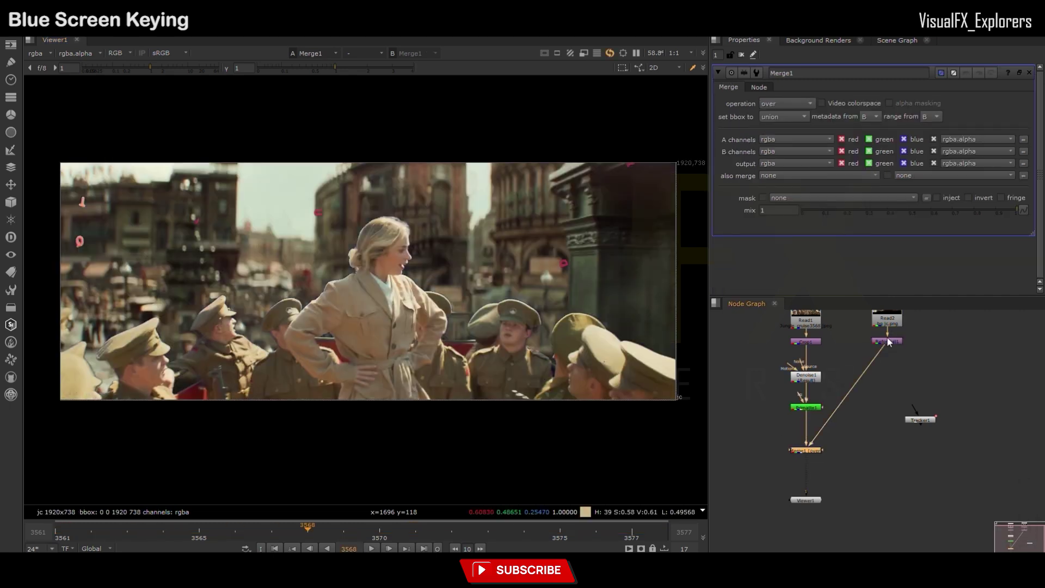
pyautogui.press('t')
pyautogui.moveTo(888, 391); pyautogui.dragTo(895, 444)
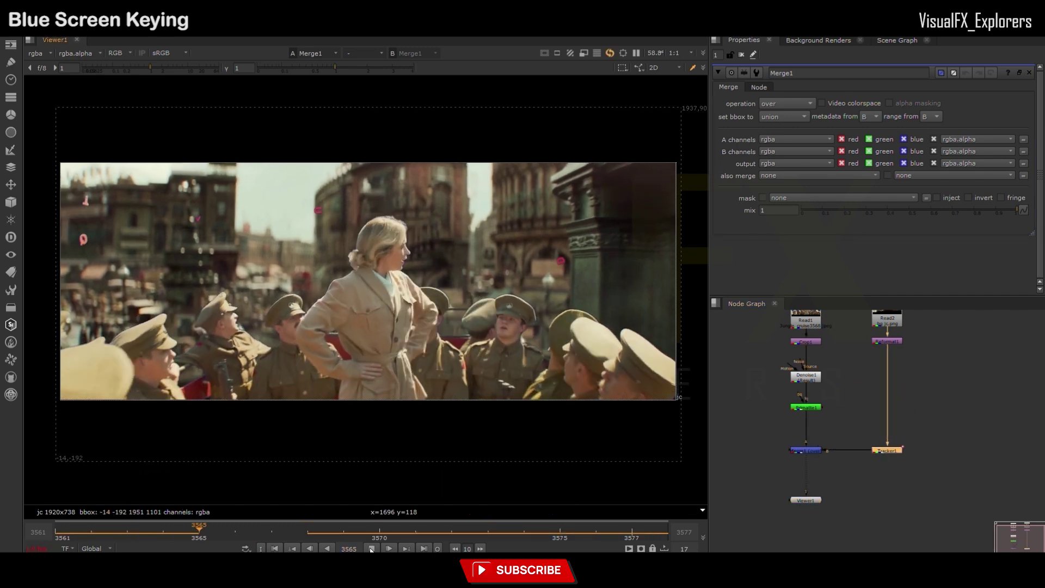
# - Add a Keyer, inspect the matte and red channel, and set it to a red keyer
pyautogui.press('k')
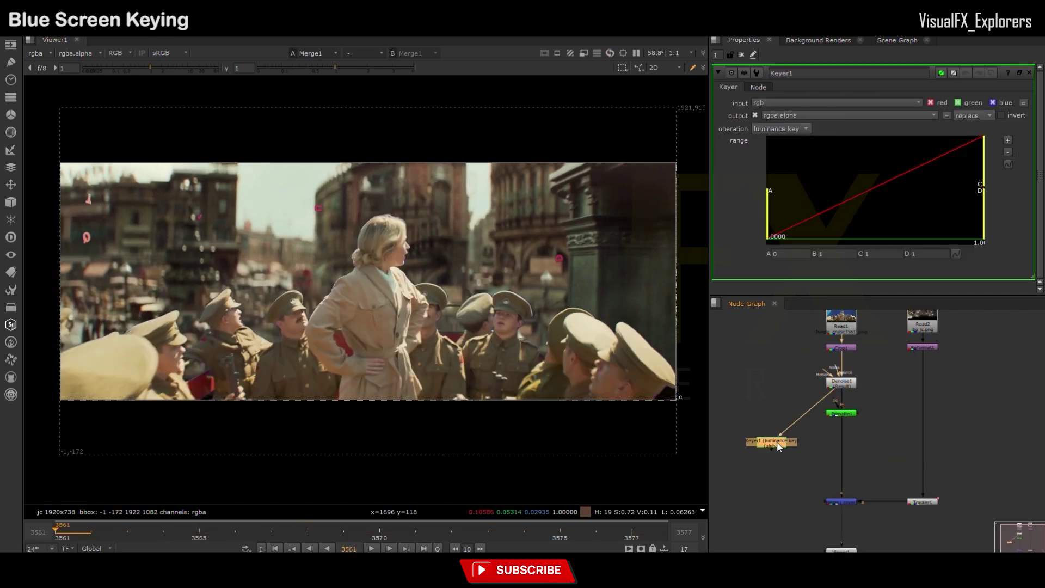
pyautogui.press('1')
pyautogui.scroll(3, 383, 203)
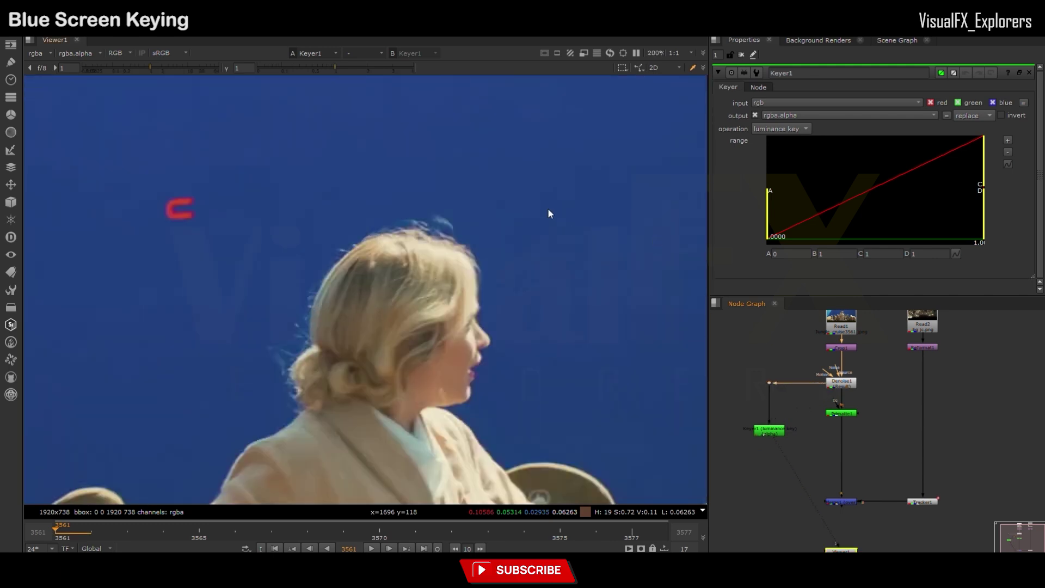
pyautogui.press('a')
pyautogui.press('r')
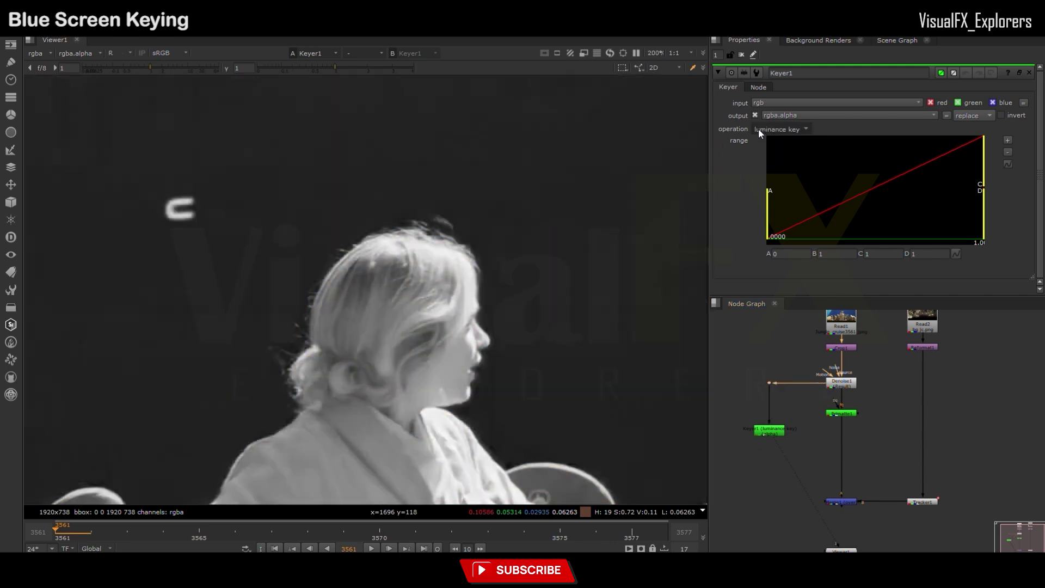
pyautogui.scroll(-1, 759, 128)
pyautogui.press('r')
pyautogui.press('r')
# - Tighten the red key range by raising the low point and lowering the high point
pyautogui.moveTo(770, 204); pyautogui.dragTo(798, 206)
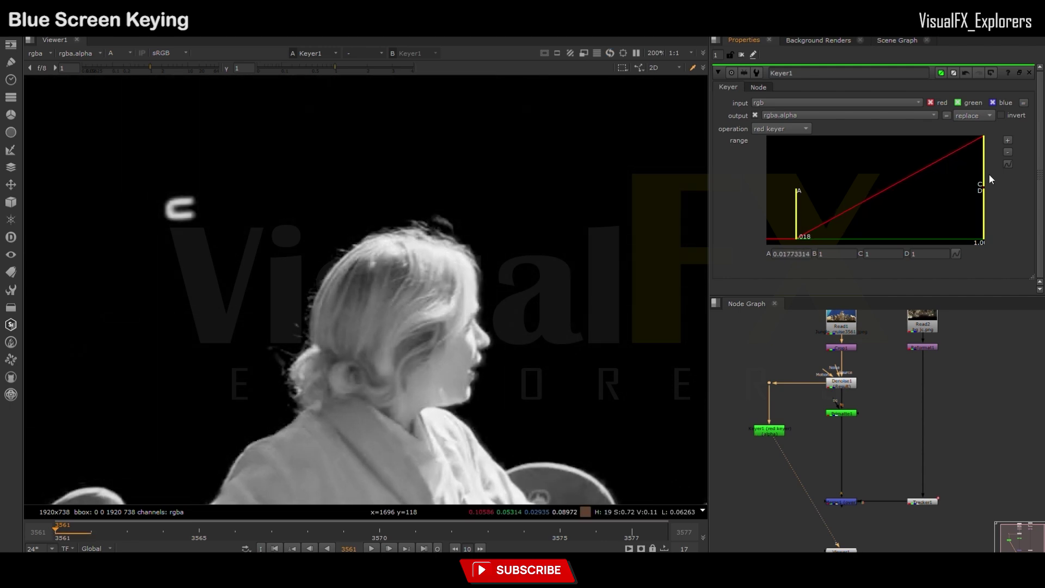
pyautogui.moveTo(983, 188); pyautogui.dragTo(933, 164)
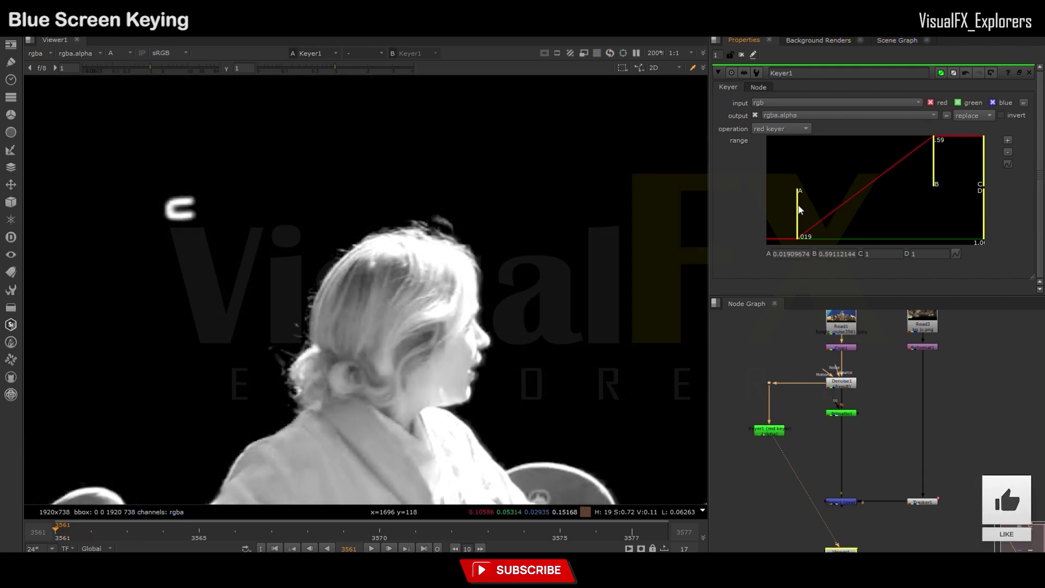
pyautogui.moveTo(796, 211); pyautogui.dragTo(801, 211)
pyautogui.moveTo(935, 172); pyautogui.dragTo(922, 175)
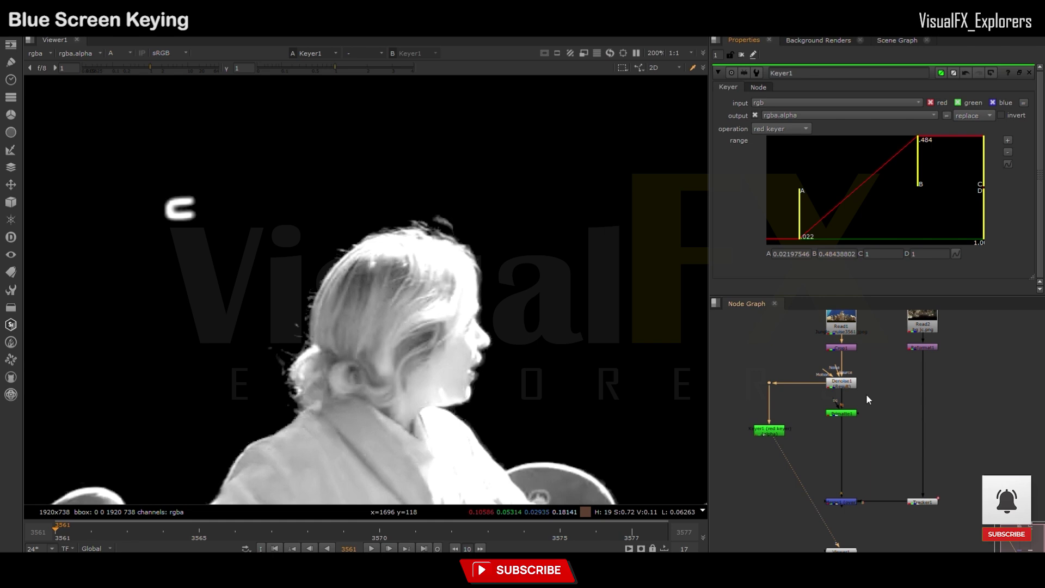
pyautogui.scroll(-2, 867, 393)
# - Premultiply the matte and view the Merge2 composite over the street plate
pyautogui.press('Tab')
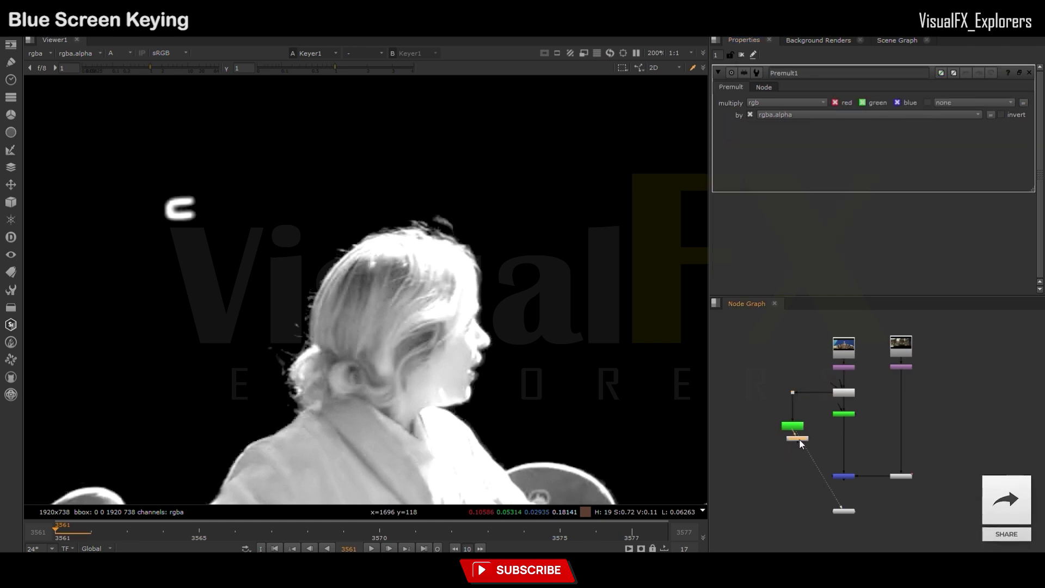
pyautogui.press('1')
pyautogui.scroll(2, 820, 445)
pyautogui.doubleClick(855, 442)
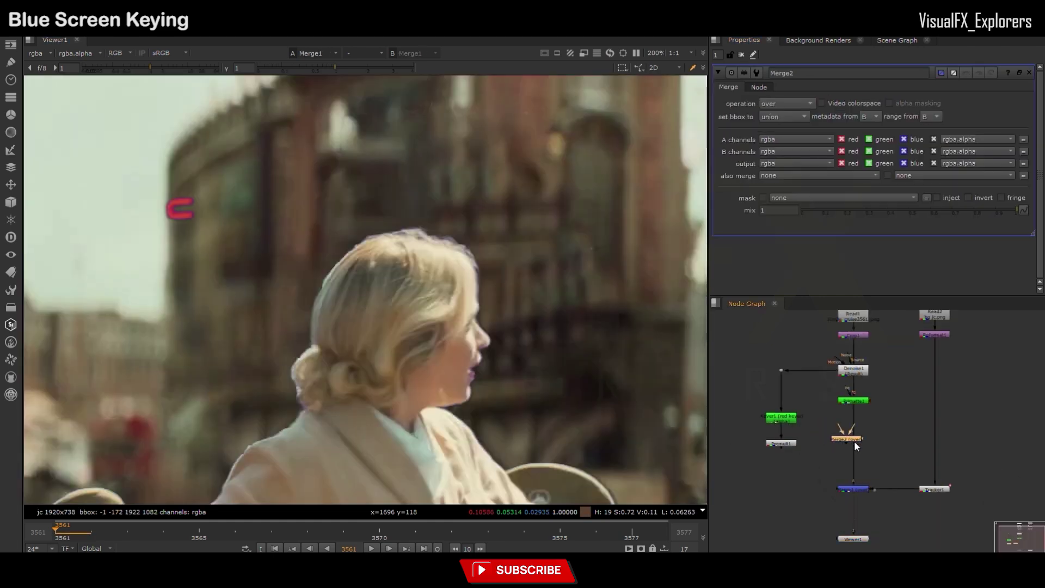
pyautogui.click(808, 458)
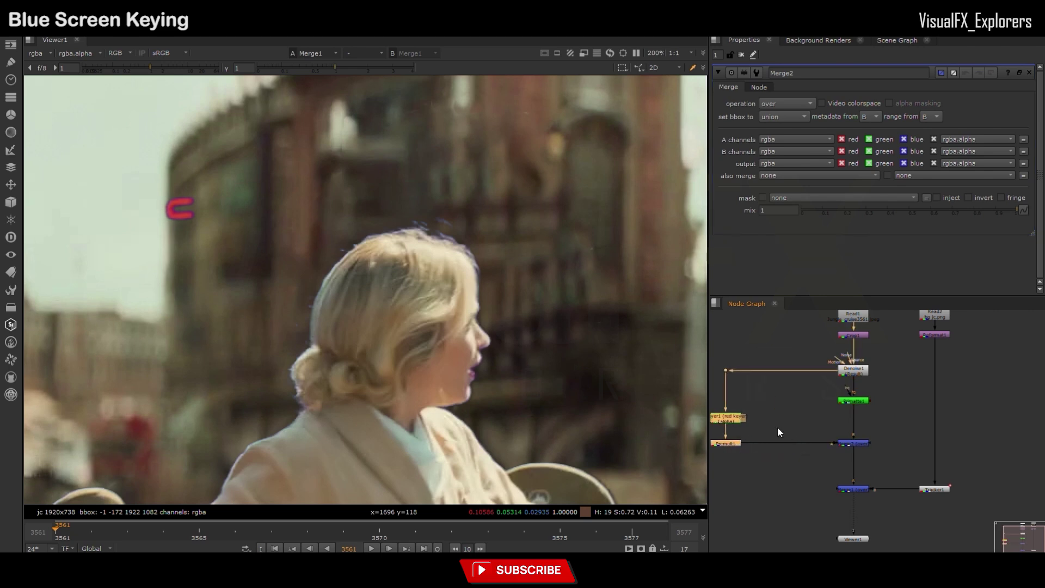
# - Add Merge3 with a Roto1 mask and draw a Bezier around the actress's head
pyautogui.press('m')
pyautogui.press('o')
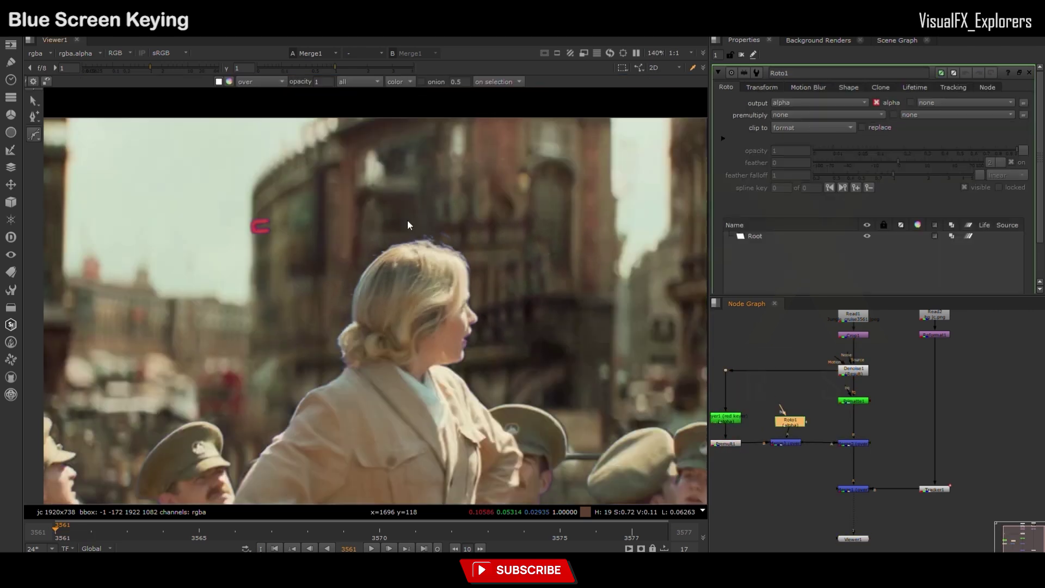
pyautogui.click(408, 221)
pyautogui.click(342, 274)
pyautogui.click(314, 310)
pyautogui.click(325, 354)
pyautogui.click(480, 271)
pyautogui.press('Return')
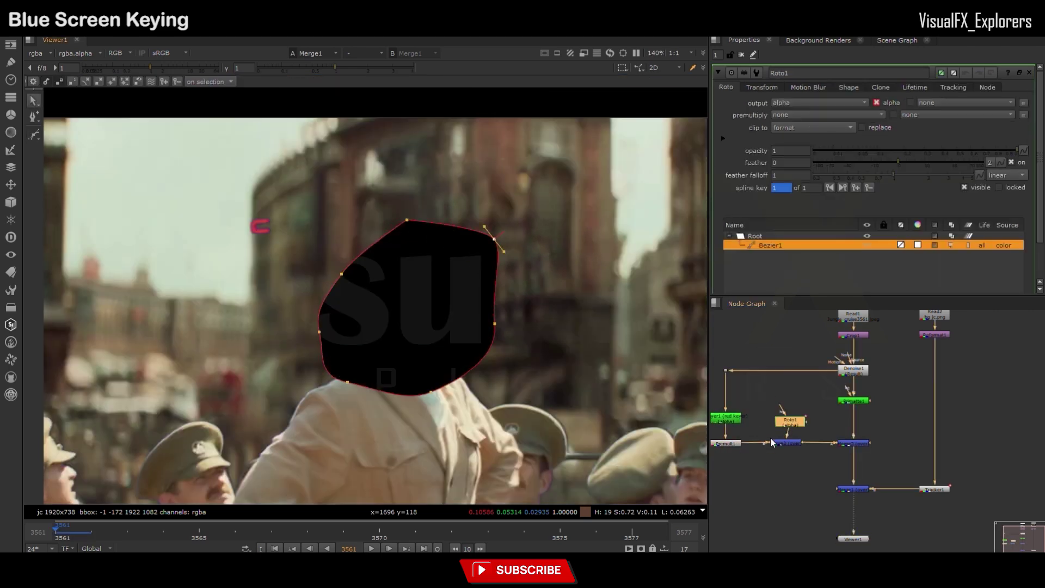
# - Keyframe the roto shape to follow the head and compare the composite with the blue-screen plate
pyautogui.doubleClick(784, 443)
pyautogui.doubleClick(789, 420)
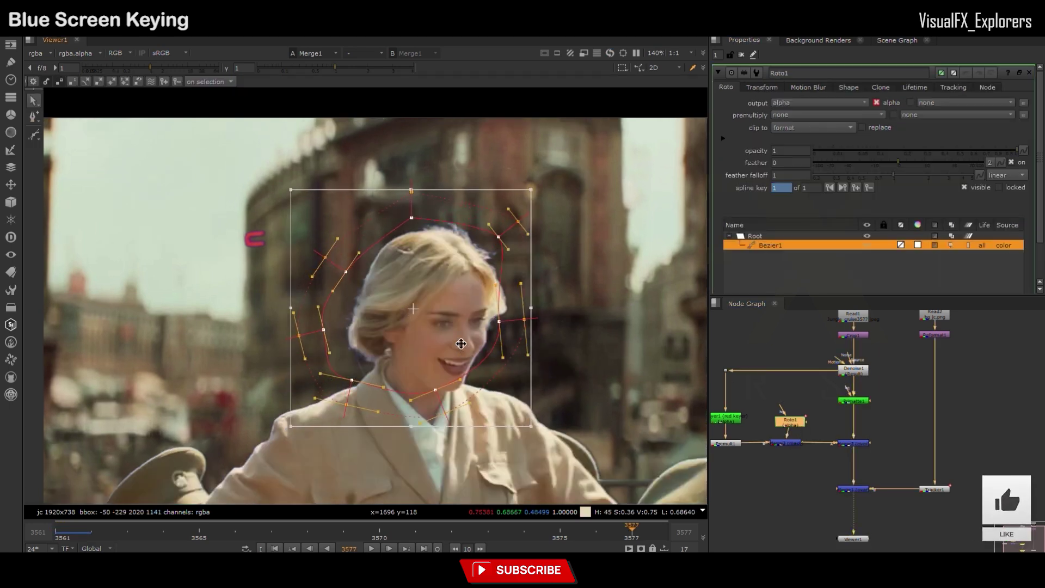
pyautogui.click(854, 443)
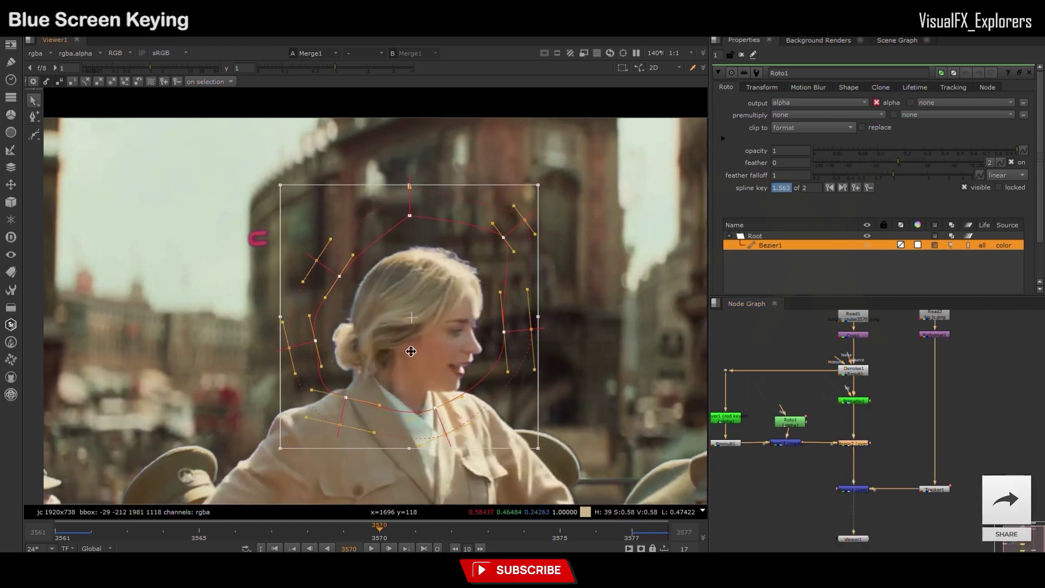
pyautogui.moveTo(460, 360); pyautogui.dragTo(397, 331)
pyautogui.press('d')
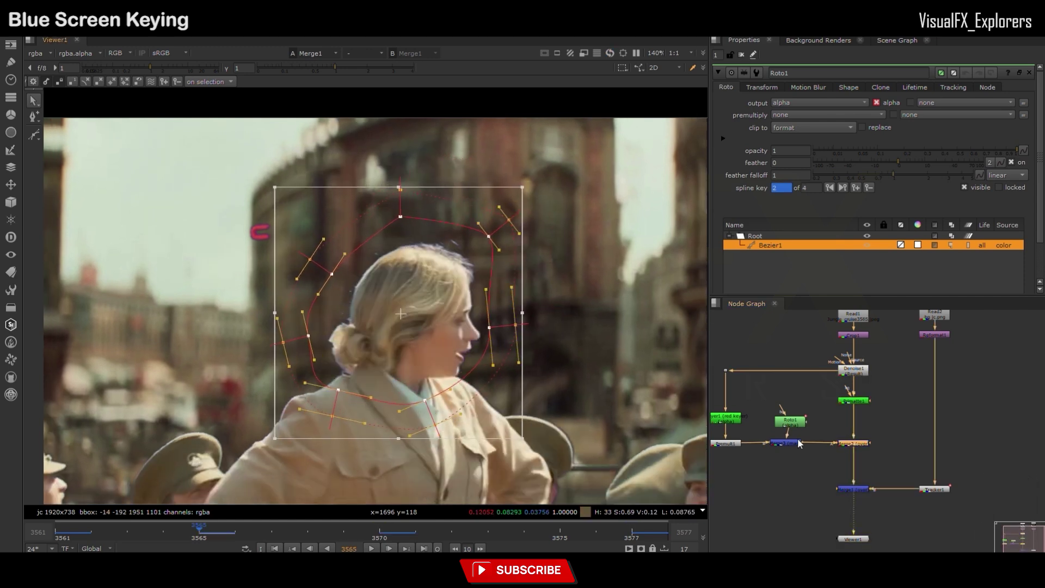
pyautogui.click(856, 346)
pyautogui.click(853, 443)
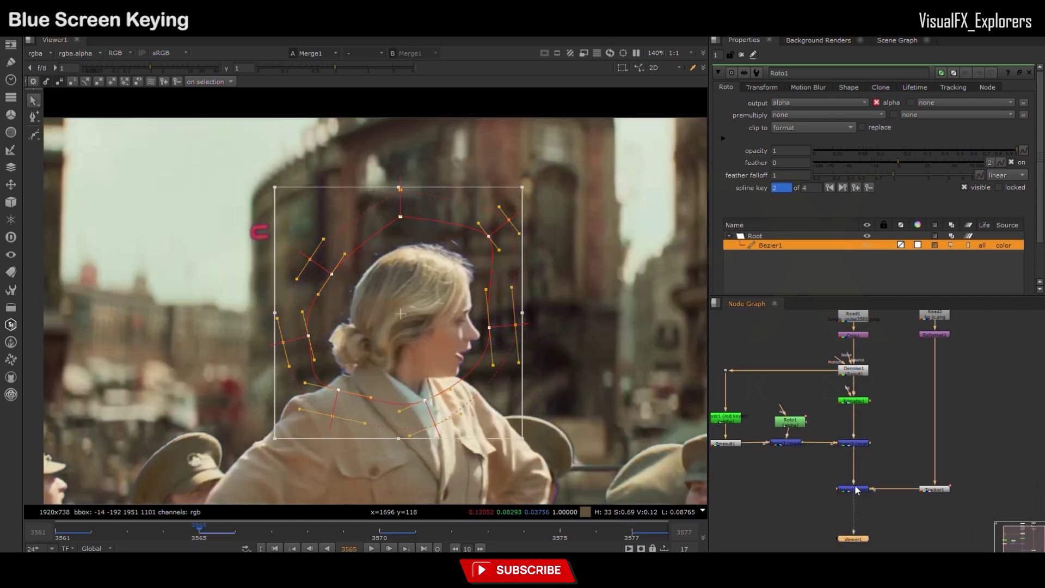
pyautogui.scroll(1, 853, 490)
# - Retune Keyer1's range with a higher low point and lower high point
pyautogui.moveTo(799, 447); pyautogui.dragTo(820, 445, button='middle')
pyautogui.doubleClick(729, 411)
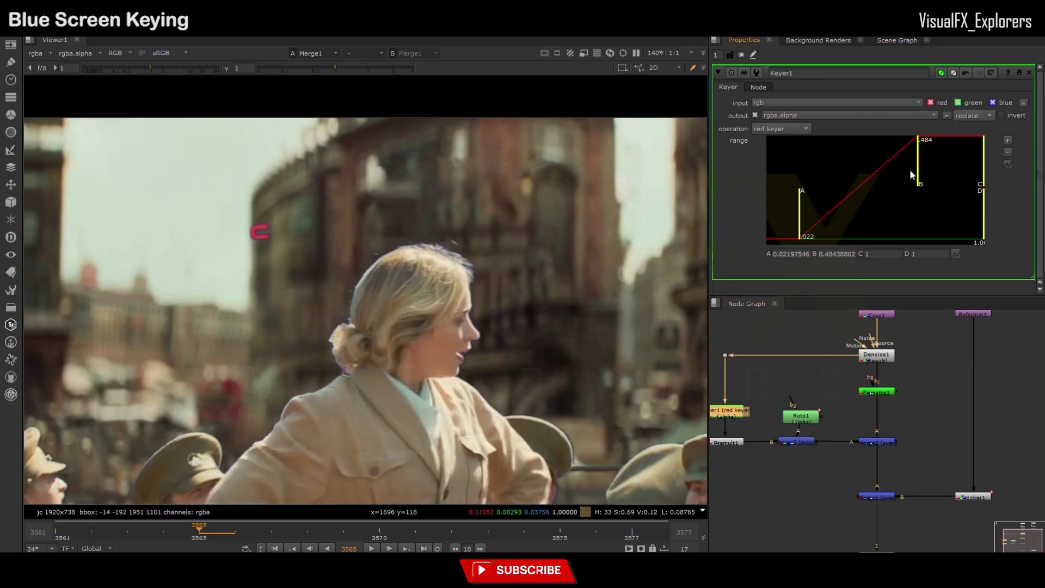
pyautogui.moveTo(934, 172); pyautogui.dragTo(928, 171)
pyautogui.moveTo(802, 205); pyautogui.dragTo(767, 204)
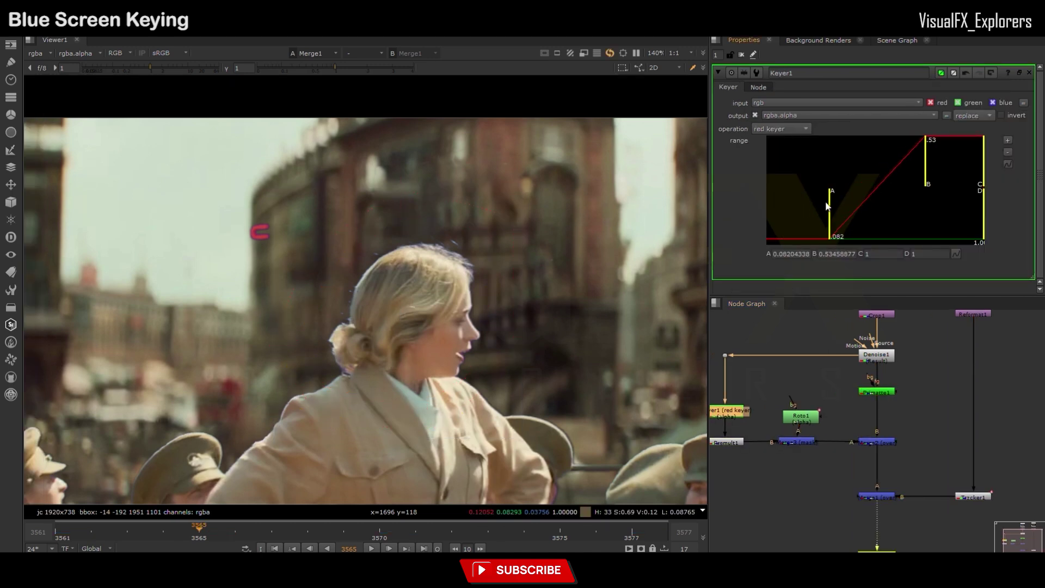
pyautogui.moveTo(927, 183); pyautogui.dragTo(903, 184)
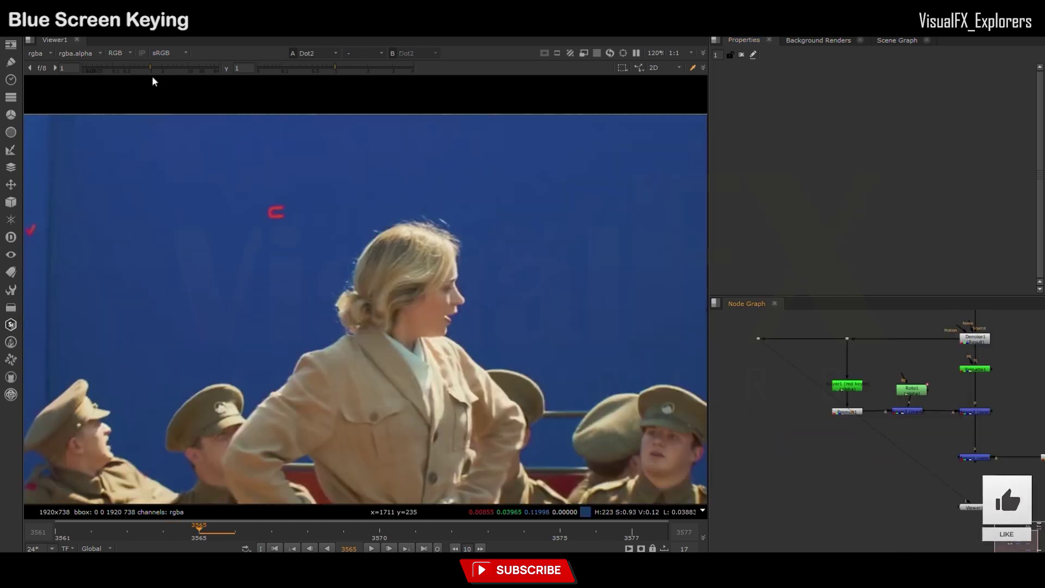
pyautogui.scroll(3, 760, 417)
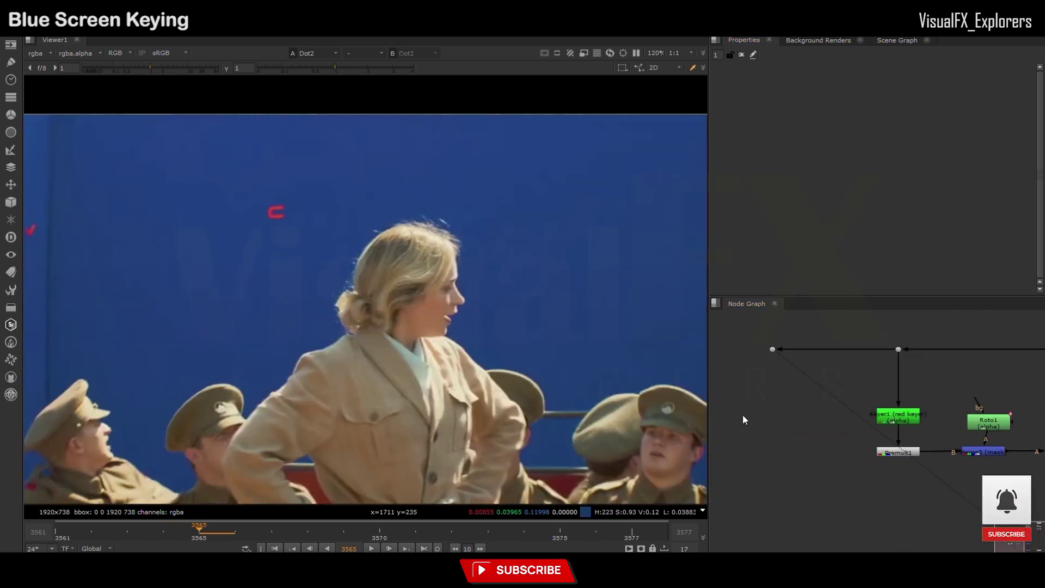
# - Add an IBKColour node off the plate and set its size and erode values
pyautogui.press('Tab')
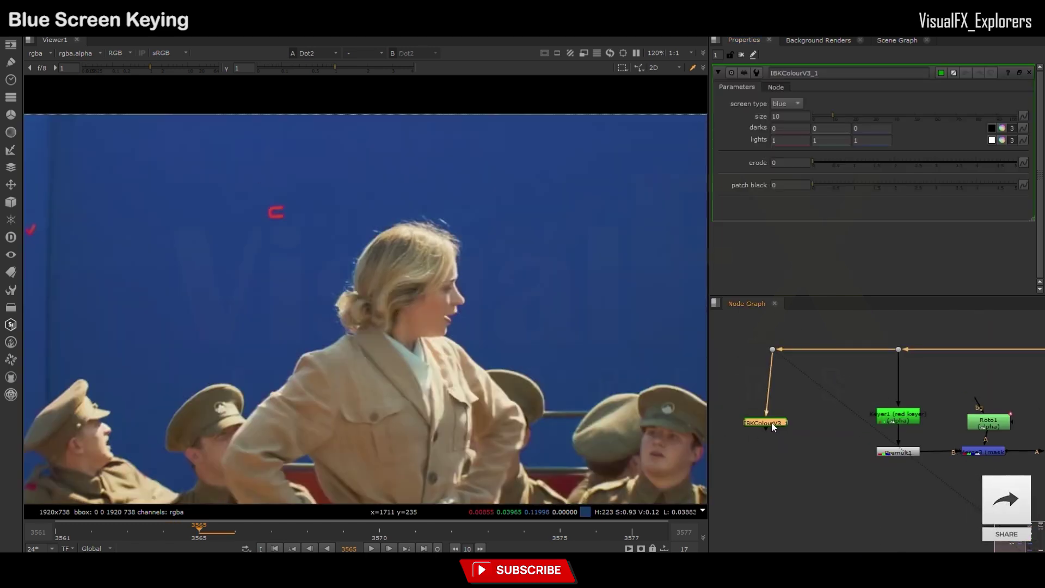
pyautogui.click(774, 425)
pyautogui.press('1')
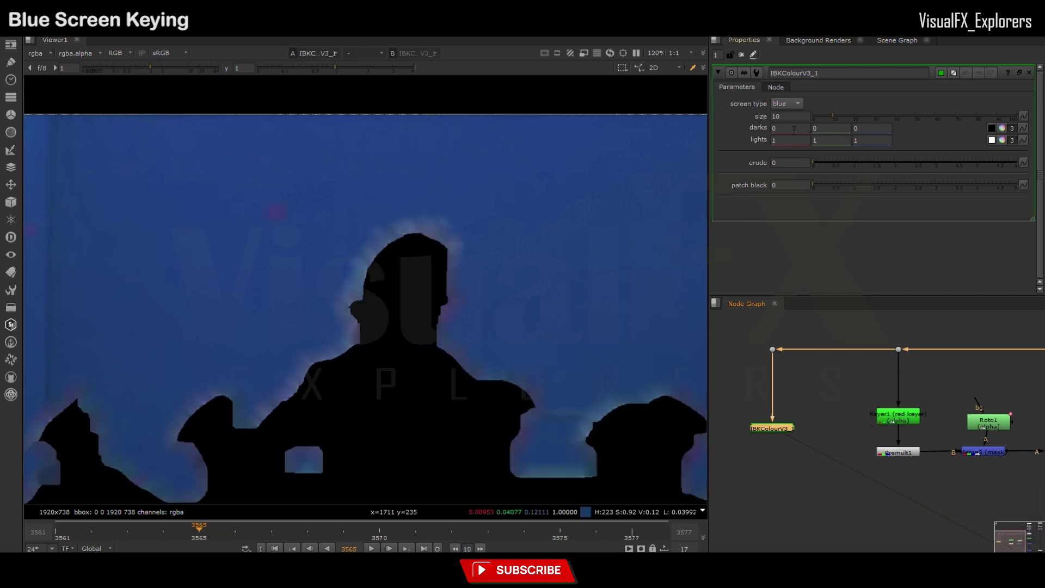
pyautogui.write('.5')
pyautogui.press('Return')
pyautogui.write('0.37')
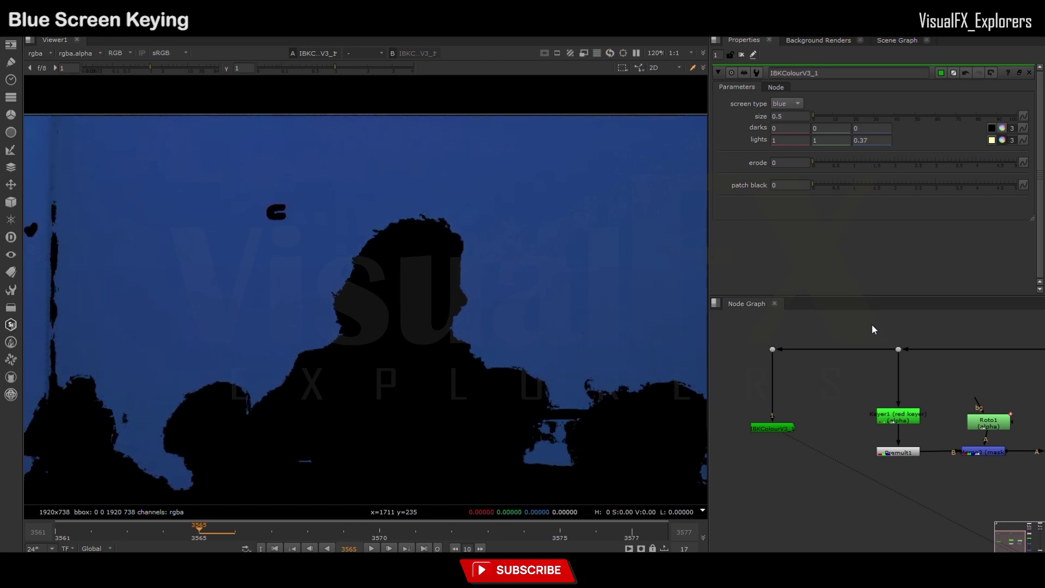
pyautogui.click(791, 162)
pyautogui.press('Return')
# - Paste a second IBKColour below with a patch black value and erode reset to 0
pyautogui.click(773, 428)
pyautogui.hotkey('ctrl', 'c')
pyautogui.hotkey('ctrl', 'v')
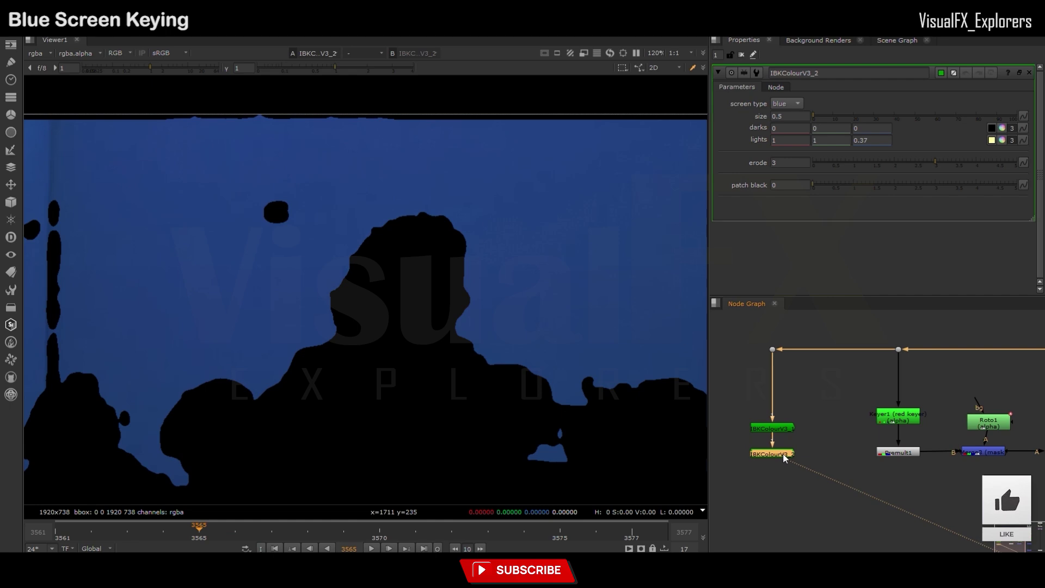
pyautogui.click(790, 185)
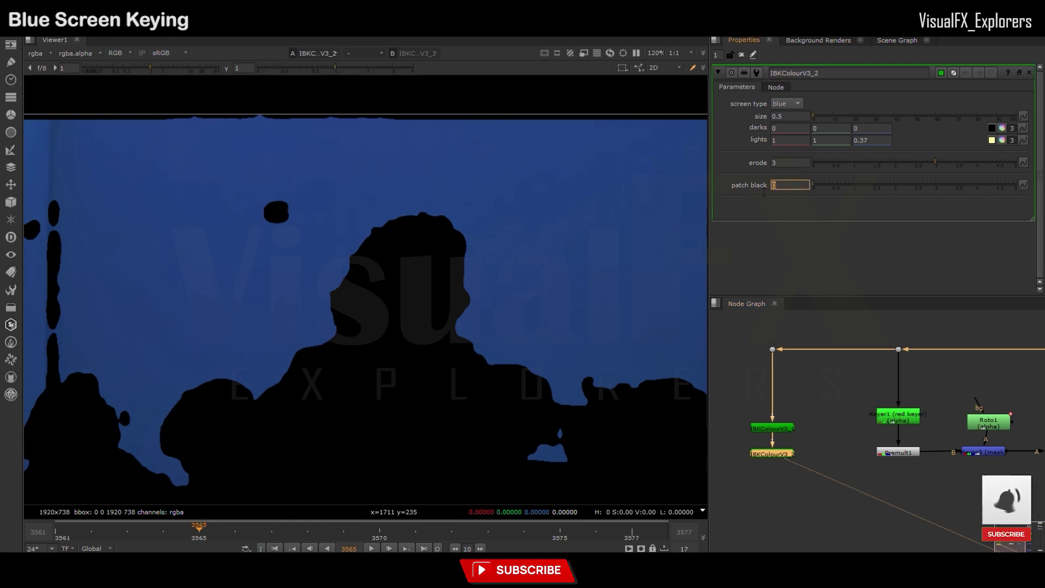
pyautogui.write('2')
pyautogui.press('Return')
pyautogui.click(790, 163)
pyautogui.write('0')
pyautogui.press('Return')
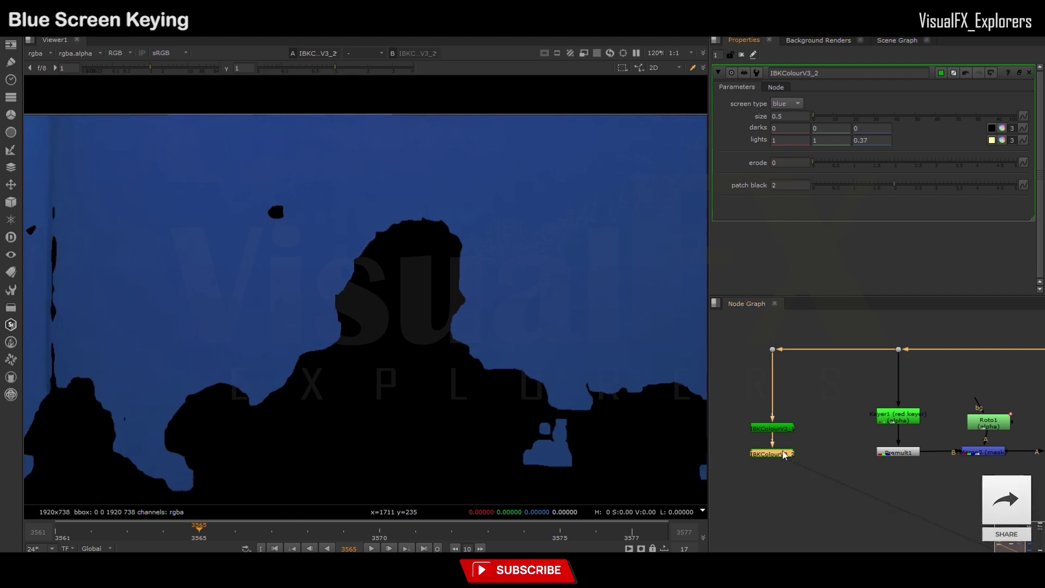
# - Paste third and fourth IBKColour nodes with patch black rising to 8
pyautogui.click(784, 455)
pyautogui.hotkey('ctrl', 'c')
pyautogui.hotkey('ctrl', 'v')
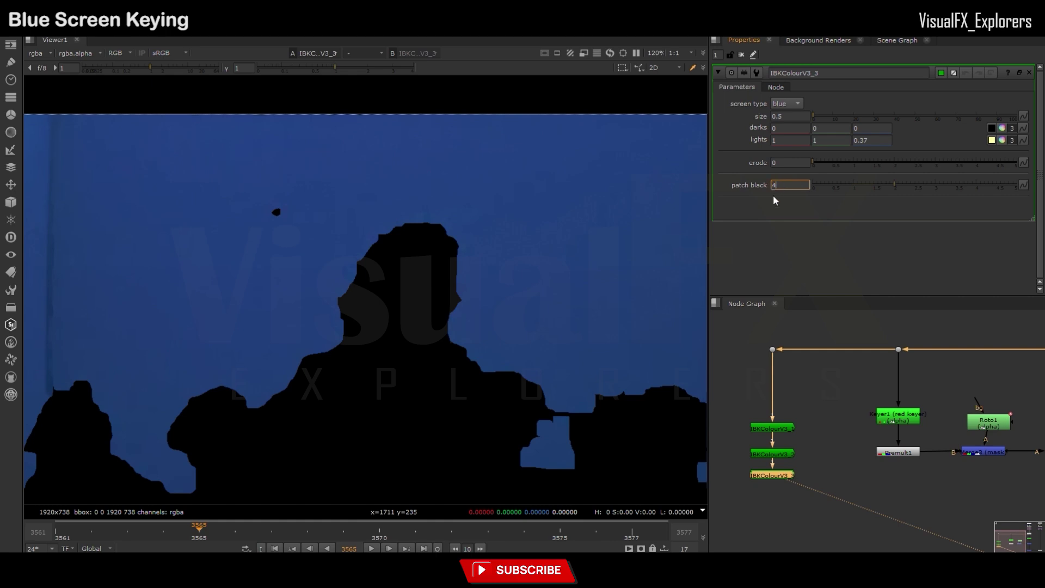
pyautogui.press('Return')
pyautogui.click(772, 476)
pyautogui.hotkey('ctrl', 'v')
pyautogui.click(791, 185)
pyautogui.write('8')
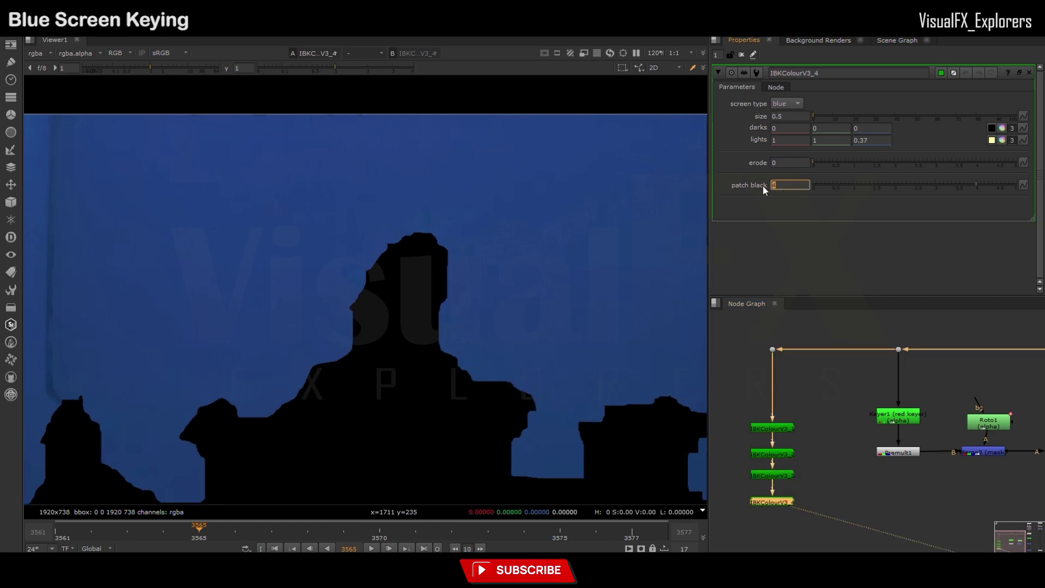
pyautogui.press('Return')
# - Paste further IBKColour nodes with patch black 16, 32 and 64 for a clean screen plate
pyautogui.click(772, 445)
pyautogui.hotkey('ctrl', 'v')
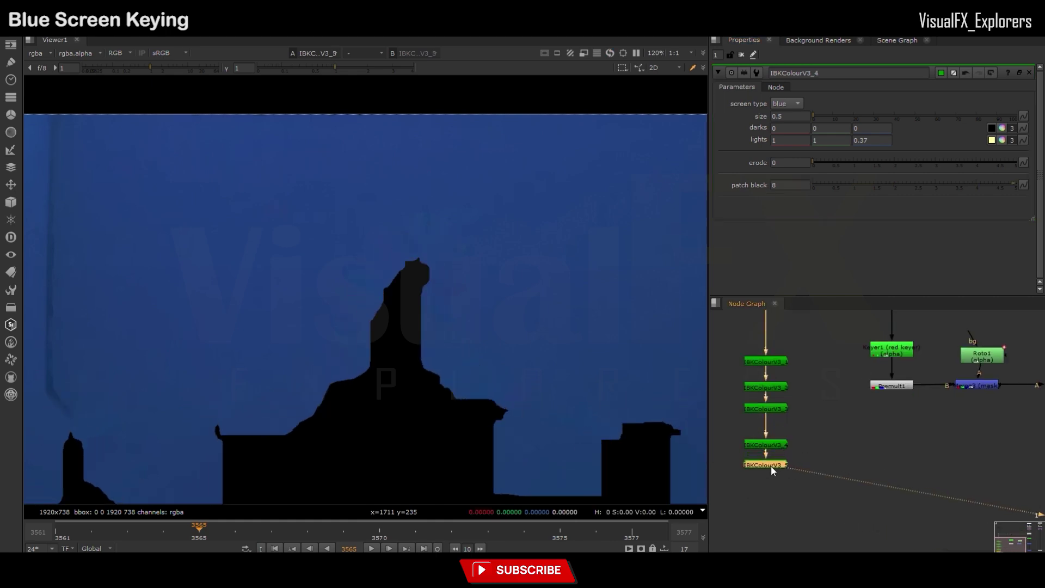
pyautogui.doubleClick(771, 465)
pyautogui.click(791, 184)
pyautogui.write('16')
pyautogui.press('Return')
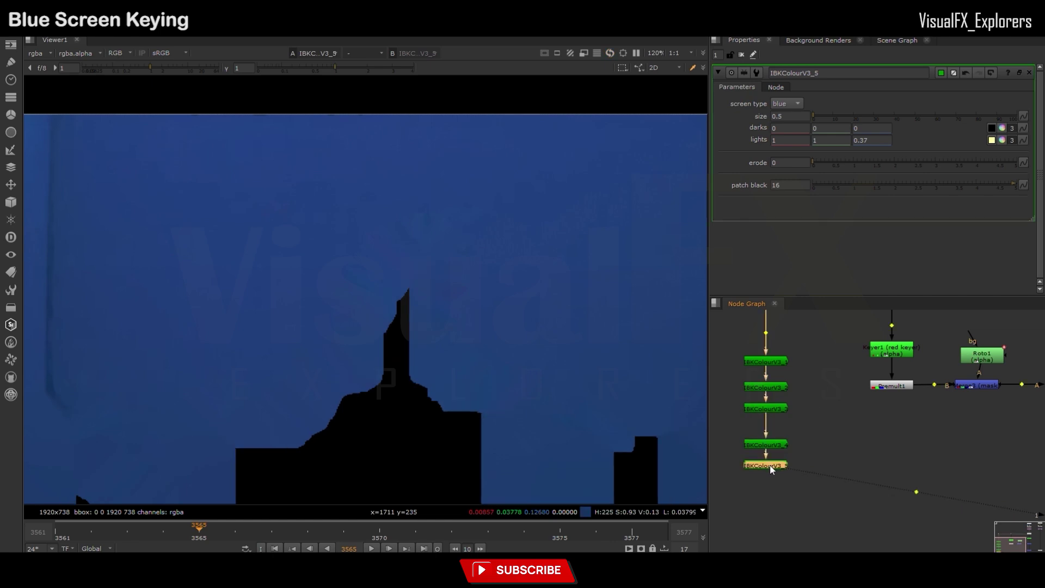
pyautogui.hotkey('ctrl', 'v')
pyautogui.press('Return')
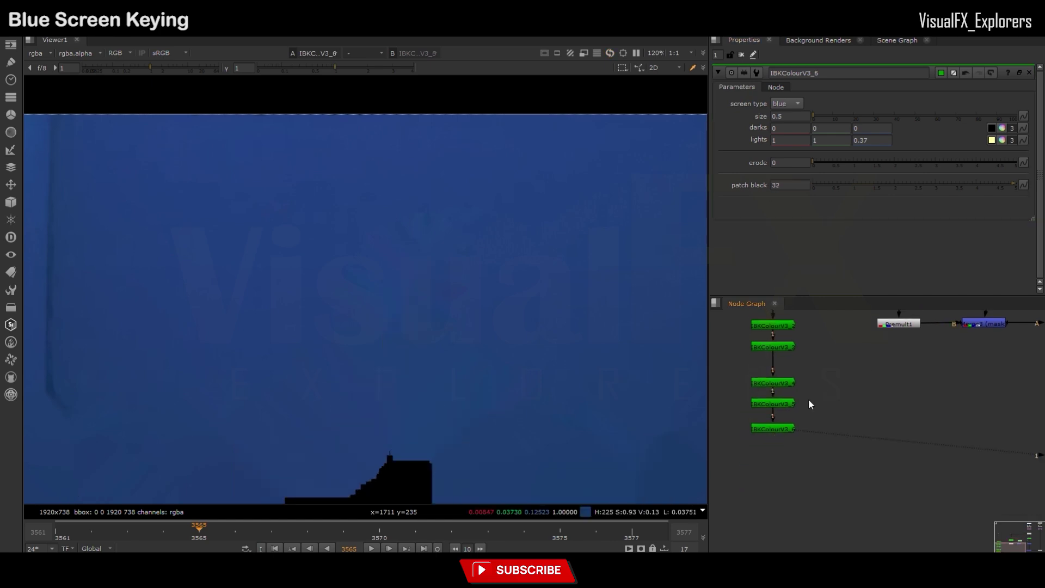
pyautogui.hotkey('ctrl', 'v')
pyautogui.write('64')
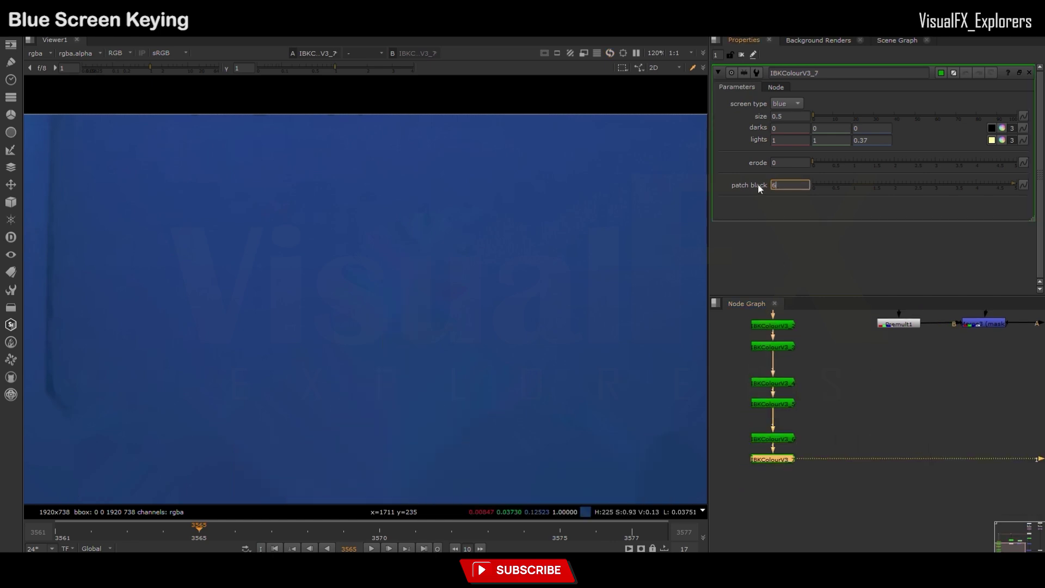
pyautogui.press('Return')
pyautogui.scroll(-3, 566, 291)
pyautogui.click(779, 467)
pyautogui.scroll(-3, 778, 466)
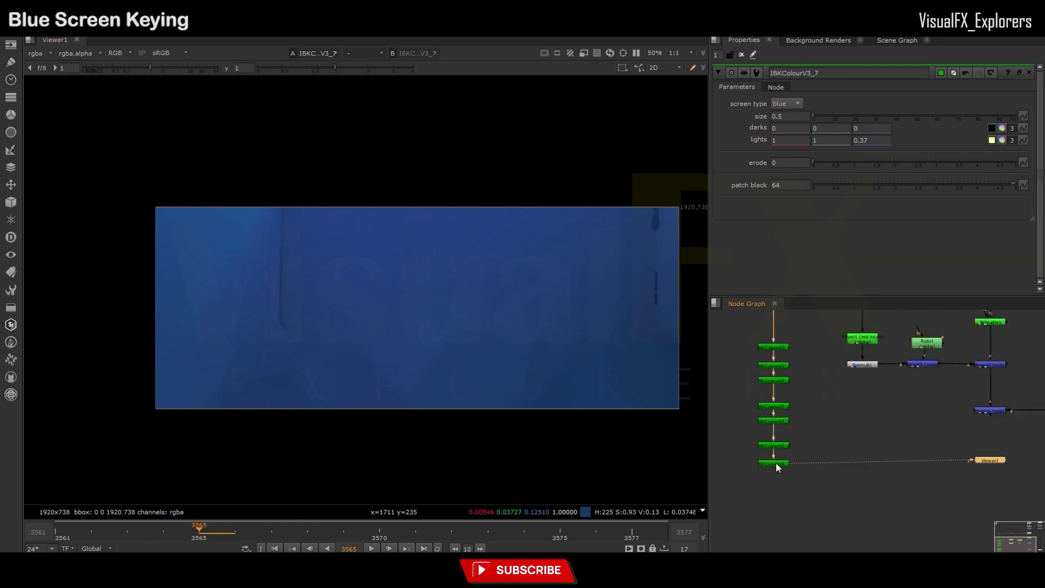
pyautogui.scroll(-2, 820, 465)
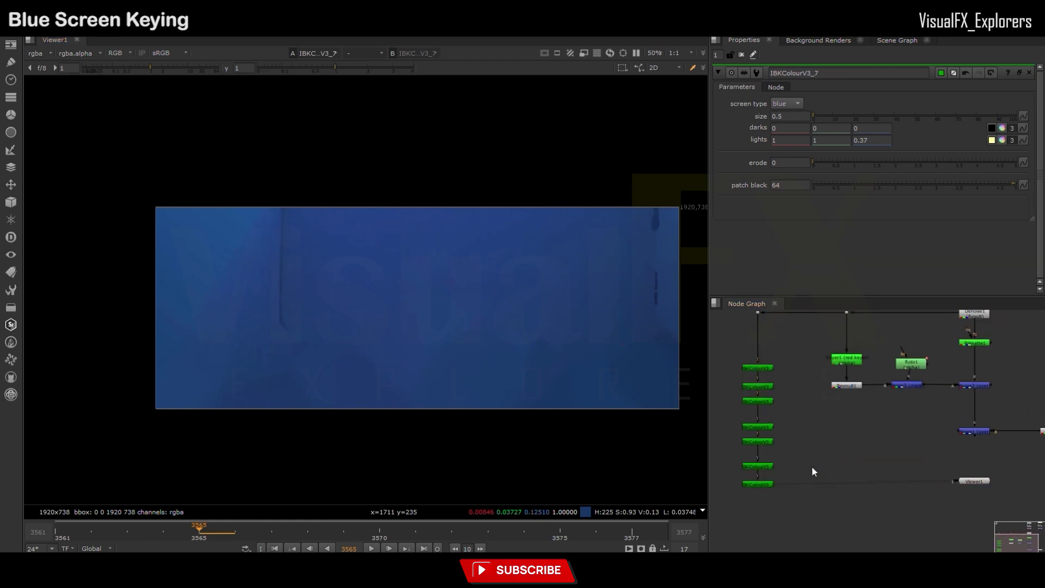
# - Add an IBKGizmo fed by the clean plate and the original plate and view its key
pyautogui.press('Tab')
pyautogui.write('IBKGizmo')
pyautogui.press('Return')
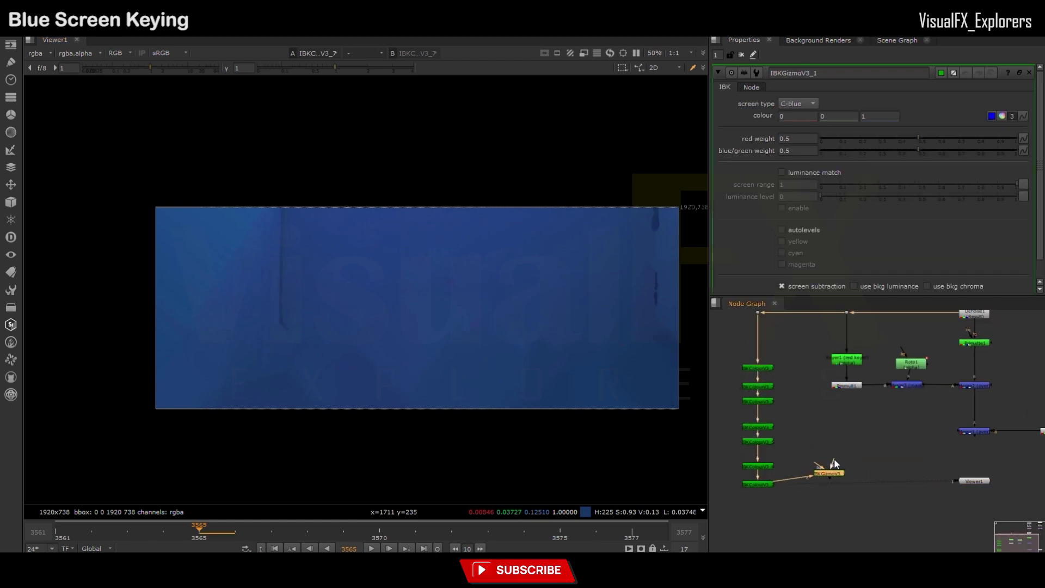
pyautogui.click(804, 314)
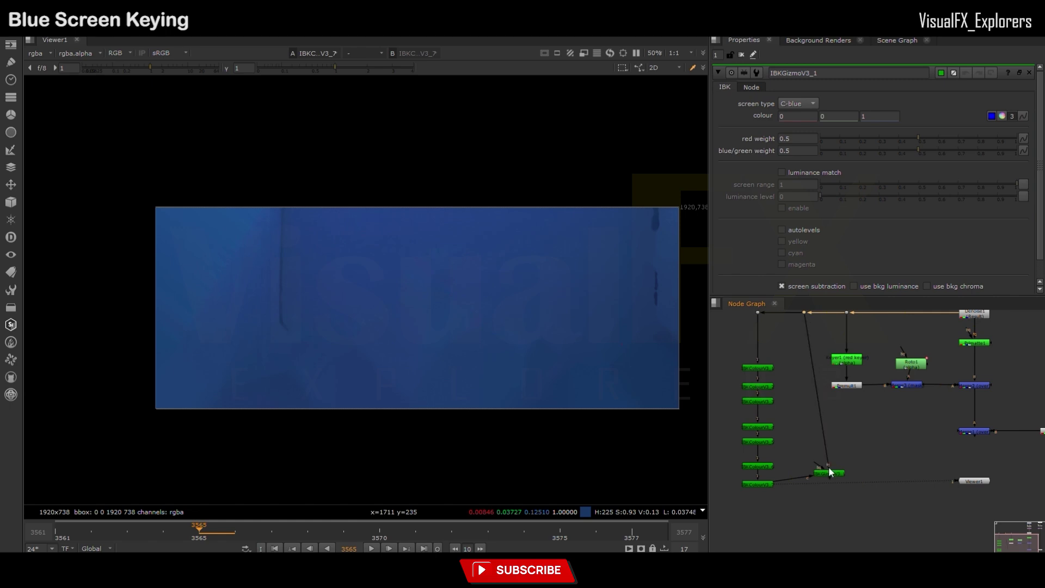
pyautogui.press('1')
pyautogui.scroll(3, 382, 278)
# - Insert the IBKGizmo into the pipe to the street merge and reorder the merge nodes
pyautogui.click(824, 485)
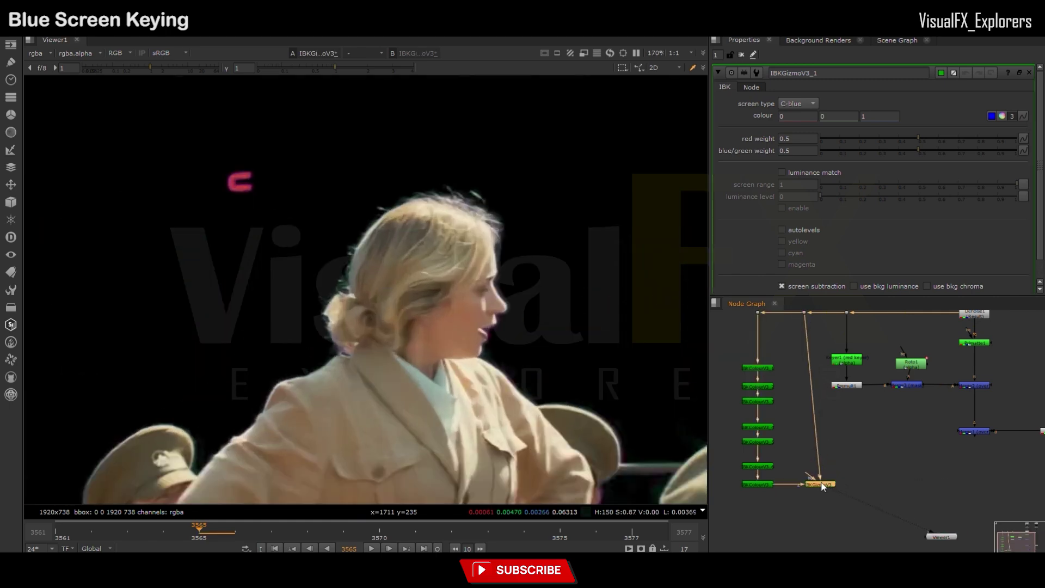
pyautogui.scroll(1, 419, 251)
pyautogui.scroll(2, 892, 445)
pyautogui.moveTo(895, 445)
pyautogui.mouseDown()
pyautogui.moveTo(851, 396)
pyautogui.moveTo(770, 493)
pyautogui.mouseUp()
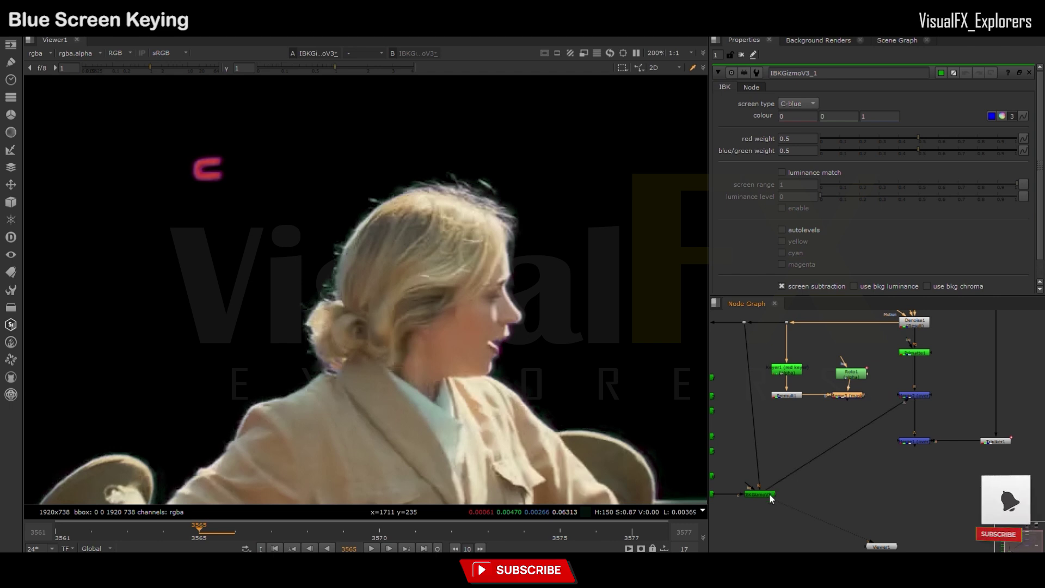
pyautogui.click(923, 442)
pyautogui.press('1')
pyautogui.scroll(-3, 925, 422)
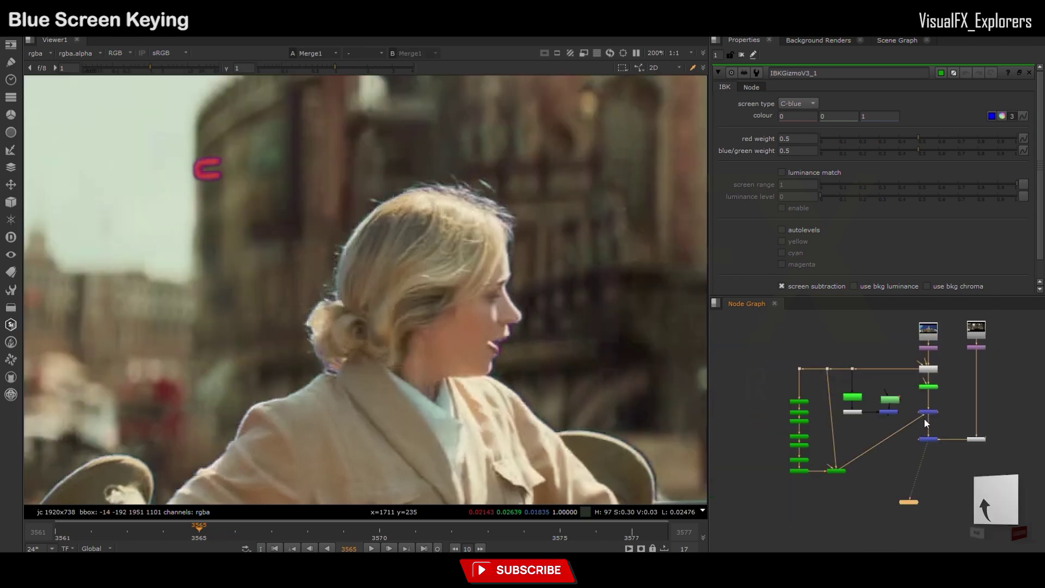
pyautogui.scroll(2, 926, 421)
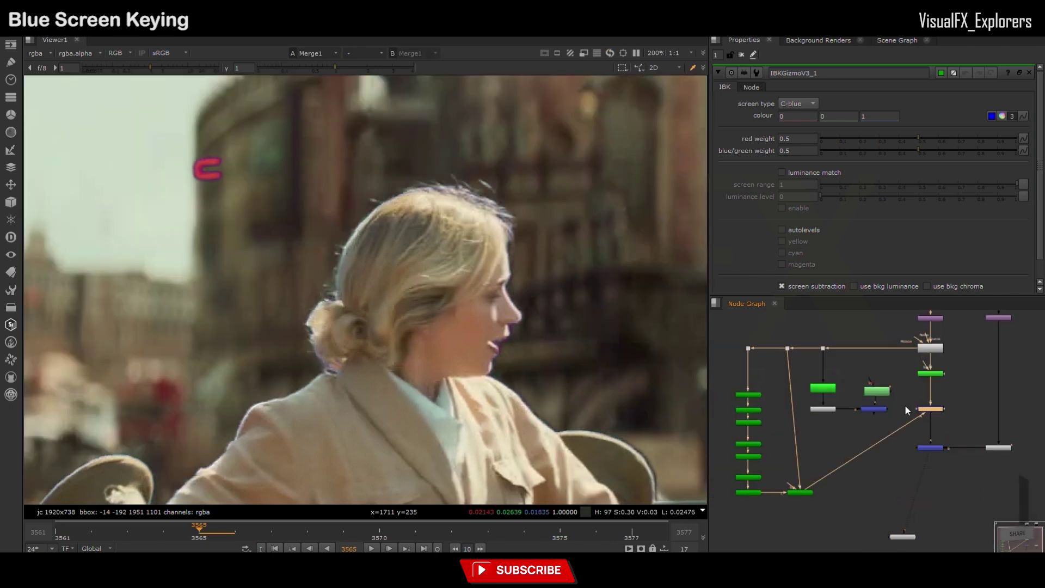
pyautogui.scroll(2, 425, 275)
pyautogui.moveTo(931, 409)
pyautogui.mouseDown()
pyautogui.moveTo(877, 446)
pyautogui.moveTo(931, 408)
pyautogui.mouseUp()
pyautogui.scroll(-3, 411, 251)
pyautogui.scroll(1, 411, 251)
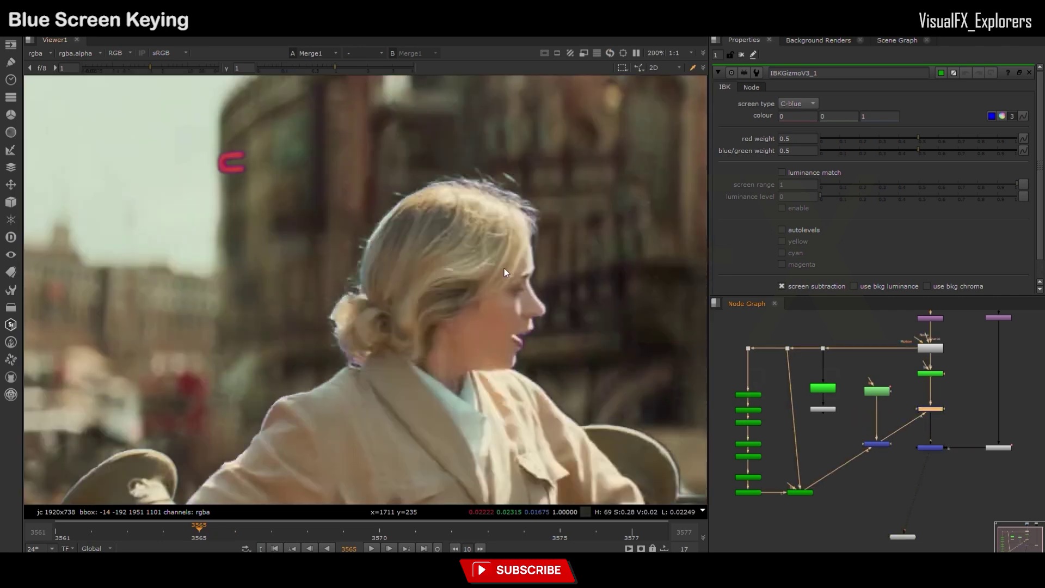
pyautogui.moveTo(504, 269); pyautogui.dragTo(424, 270, button='middle')
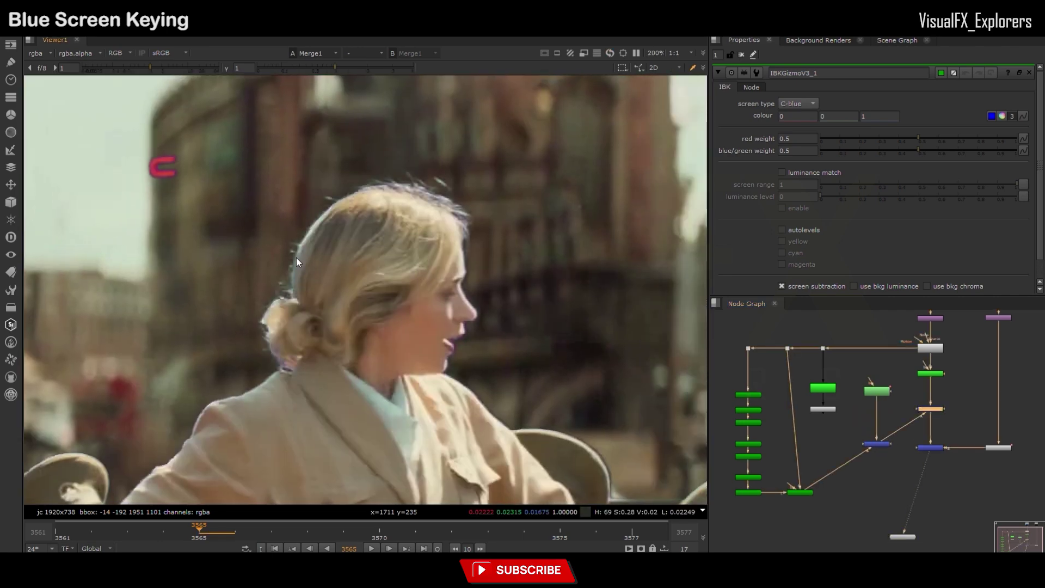
pyautogui.scroll(2, 765, 501)
# - Inspect Merge3, Merge1 and the raw Crop1 plate against the full composite
pyautogui.press('1')
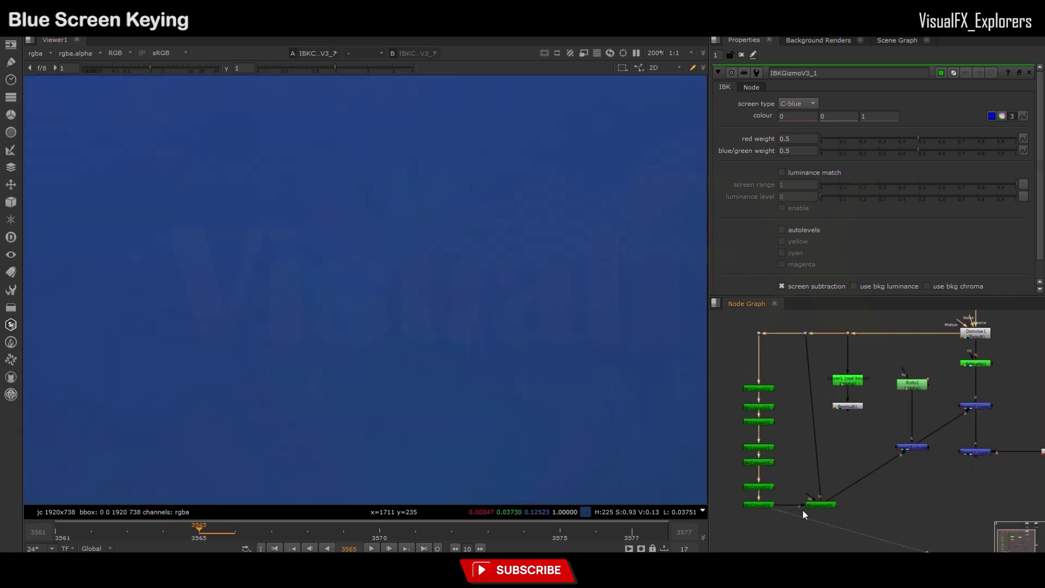
pyautogui.press('1')
pyautogui.press('1')
pyautogui.click(971, 453)
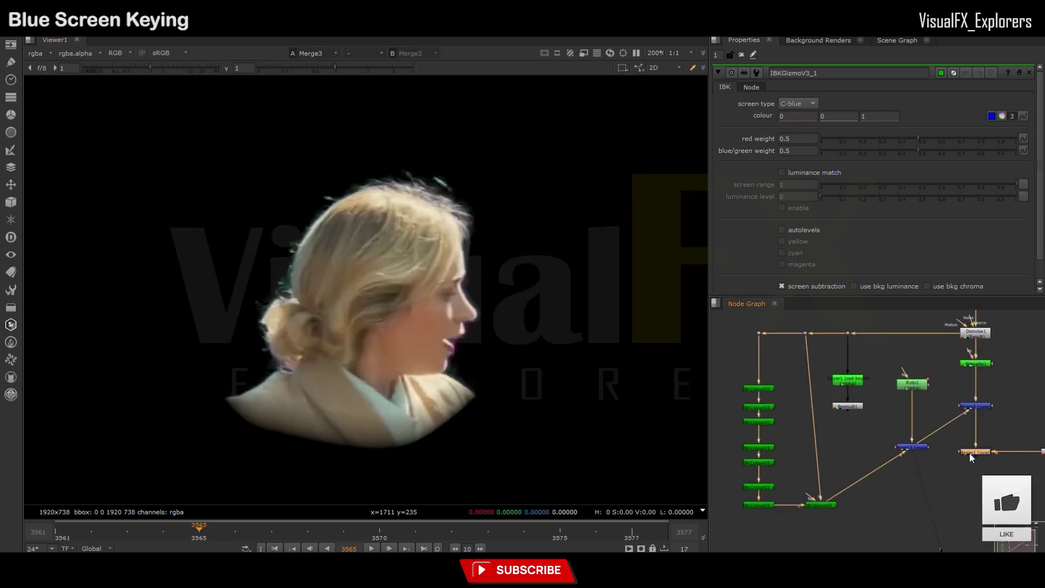
pyautogui.press('1')
pyautogui.scroll(2, 391, 307)
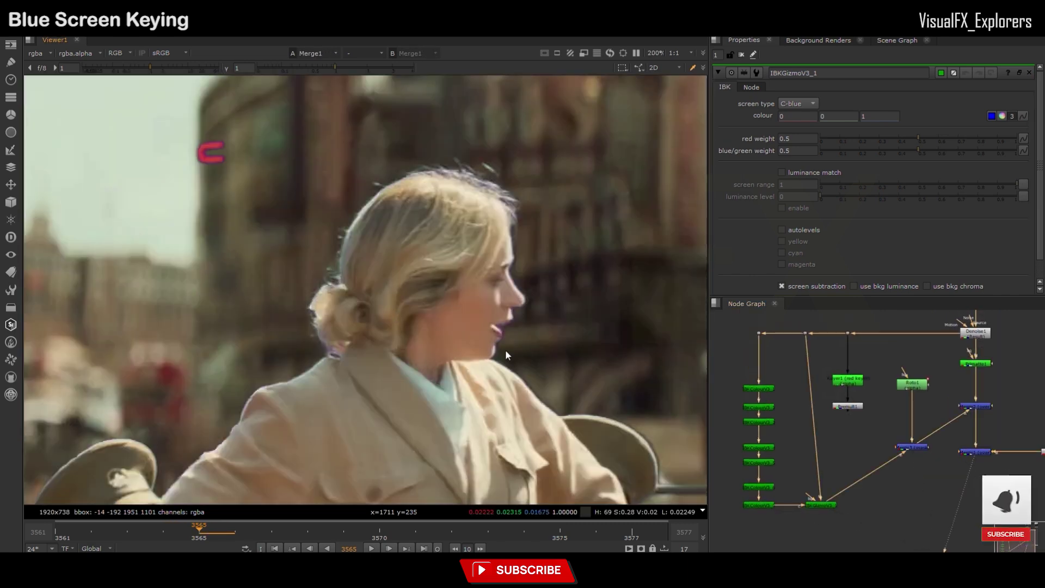
pyautogui.scroll(-1, 505, 350)
pyautogui.moveTo(846, 448); pyautogui.dragTo(751, 496, button='middle')
pyautogui.click(883, 343)
pyautogui.press('1')
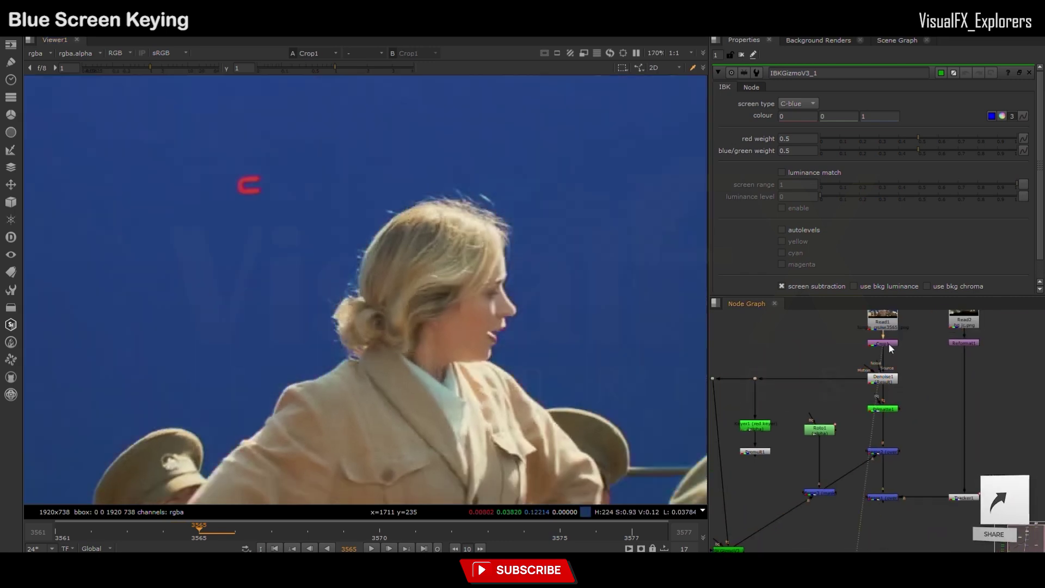
pyautogui.press('1')
pyautogui.press('1')
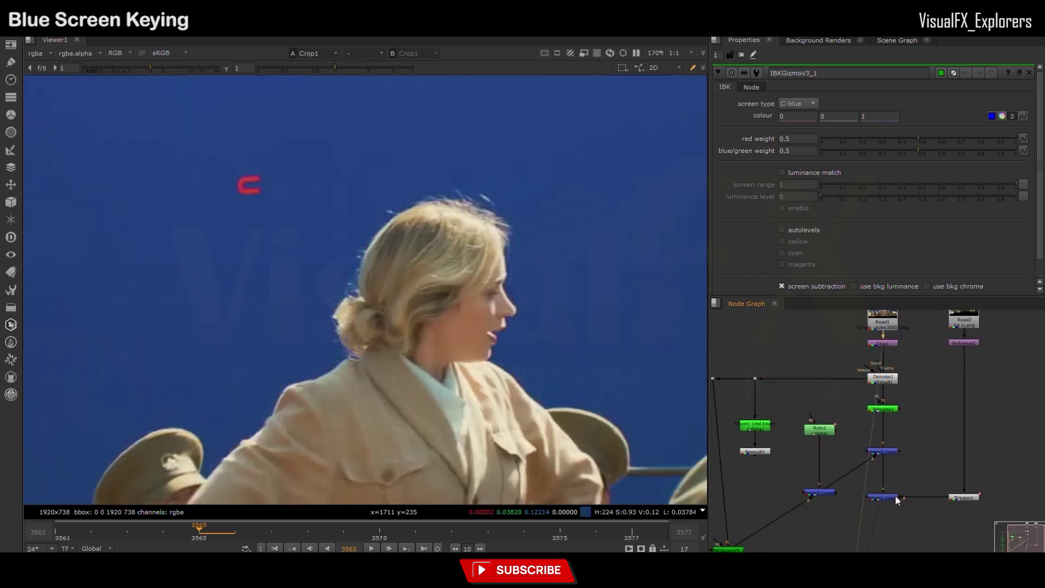
pyautogui.press('1')
pyautogui.press('1')
pyautogui.press('1')
pyautogui.press('f')
# - Marquee-select and reposition the keying node columns in the graph
pyautogui.moveTo(839, 434); pyautogui.dragTo(821, 392, button='middle')
pyautogui.click(744, 438)
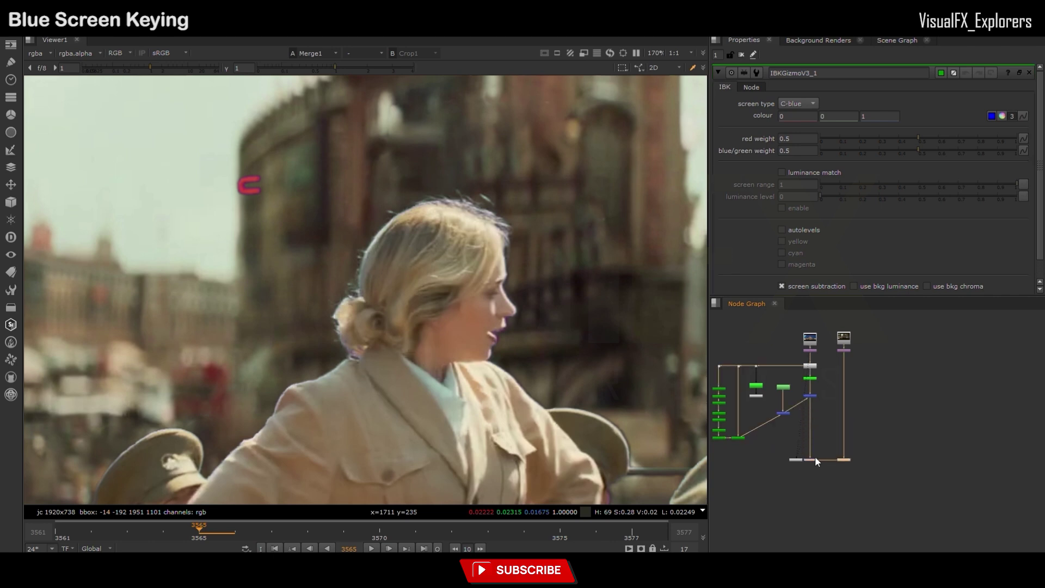
pyautogui.scroll(3, 805, 408)
pyautogui.scroll(-4, 821, 408)
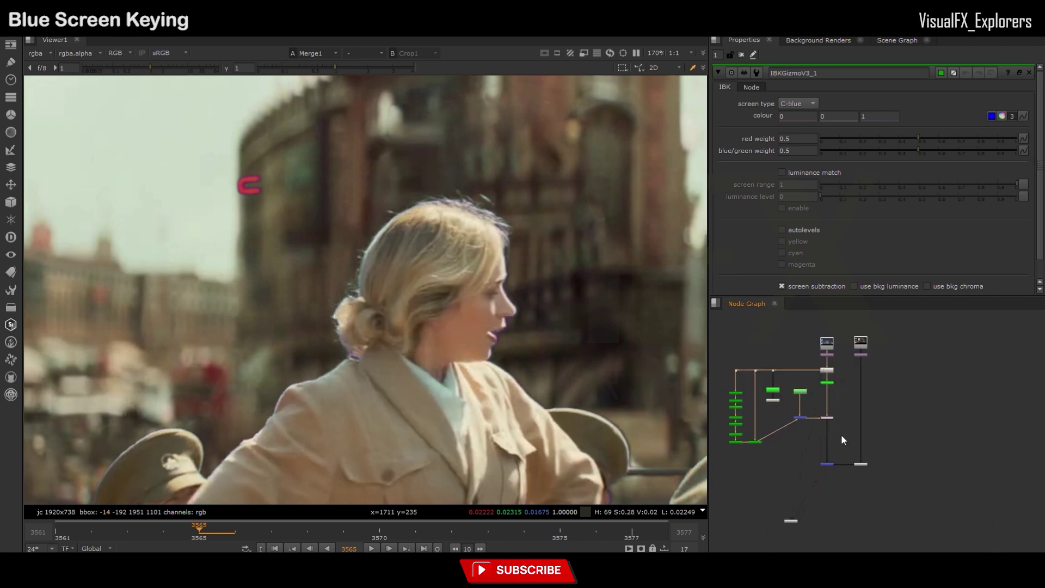
pyautogui.scroll(5, 825, 404)
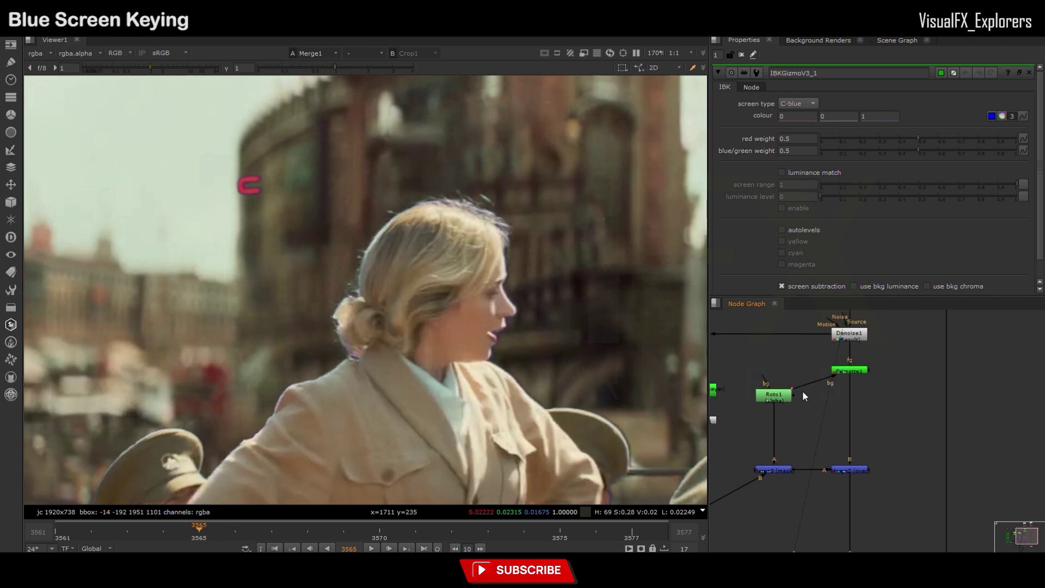
pyautogui.moveTo(837, 368); pyautogui.dragTo(781, 532, button='middle')
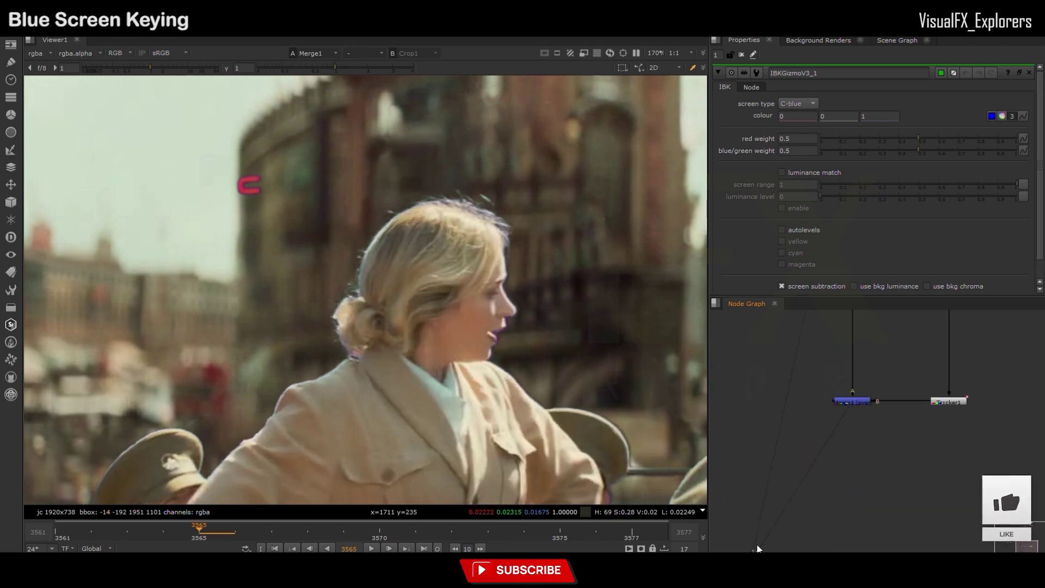
pyautogui.moveTo(781, 532); pyautogui.dragTo(858, 356)
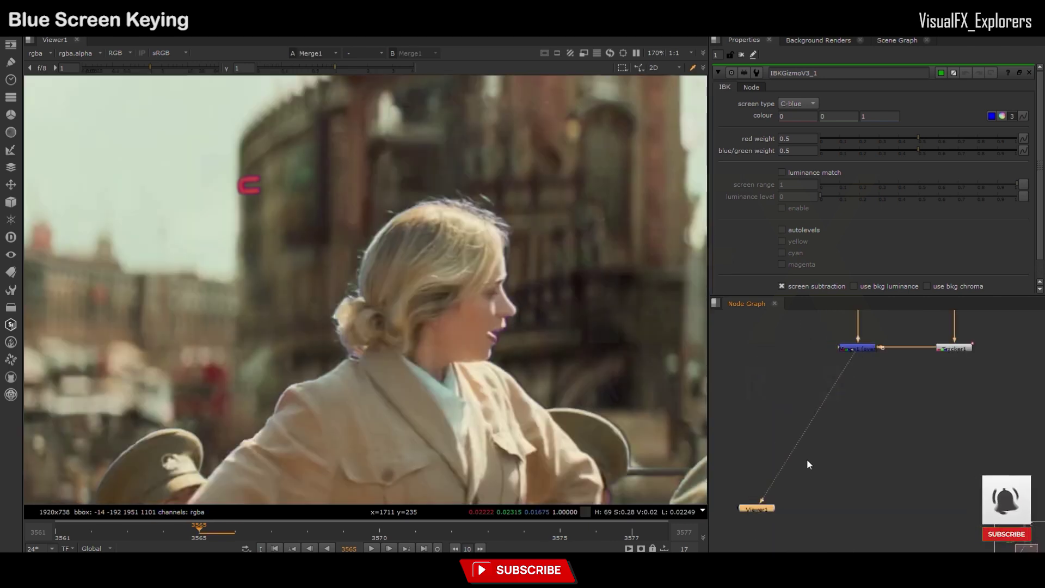
pyautogui.scroll(-3, 899, 408)
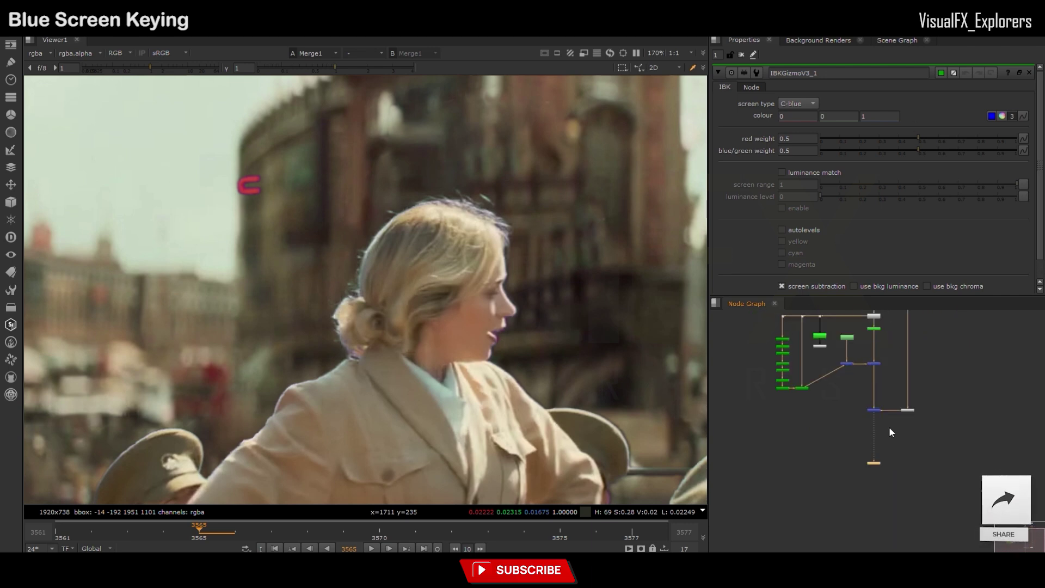
pyautogui.scroll(-2, 858, 400)
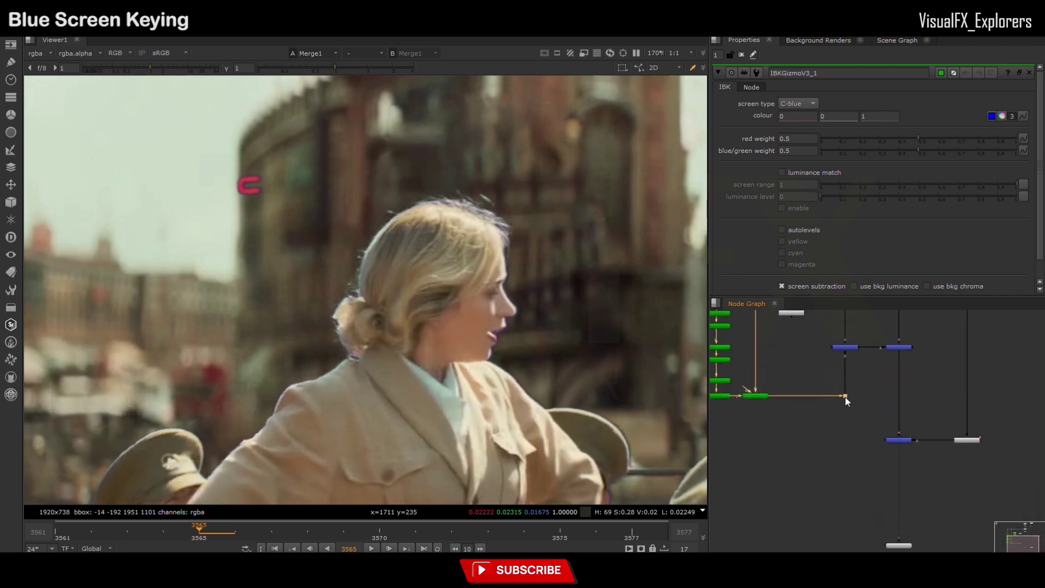
pyautogui.scroll(-3, 845, 401)
pyautogui.scroll(2, 829, 444)
pyautogui.moveTo(756, 323); pyautogui.dragTo(793, 442)
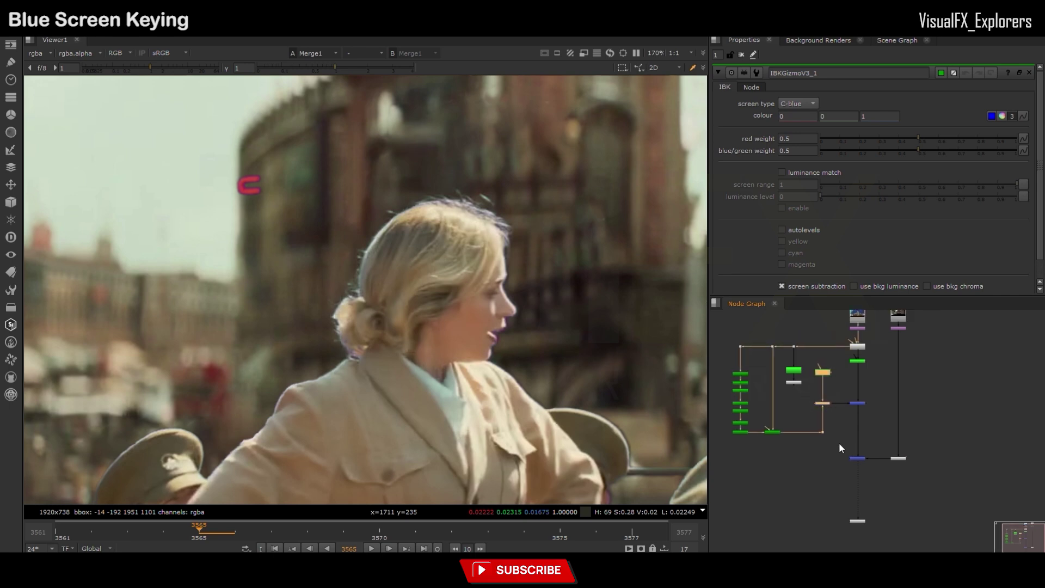
pyautogui.moveTo(853, 398); pyautogui.dragTo(820, 417, button='middle')
pyautogui.moveTo(862, 457); pyautogui.dragTo(891, 474)
# - Connect the Viewer to the final Merge, fit the composite and play back the shot
pyautogui.click(823, 472)
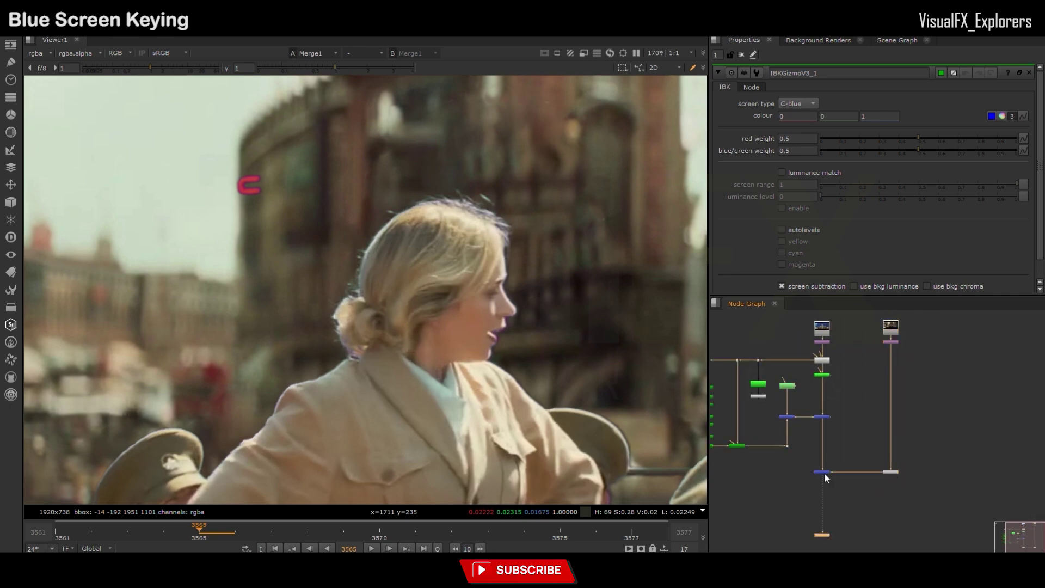
pyautogui.press('1')
pyautogui.scroll(-4, 408, 349)
pyautogui.click(373, 548)
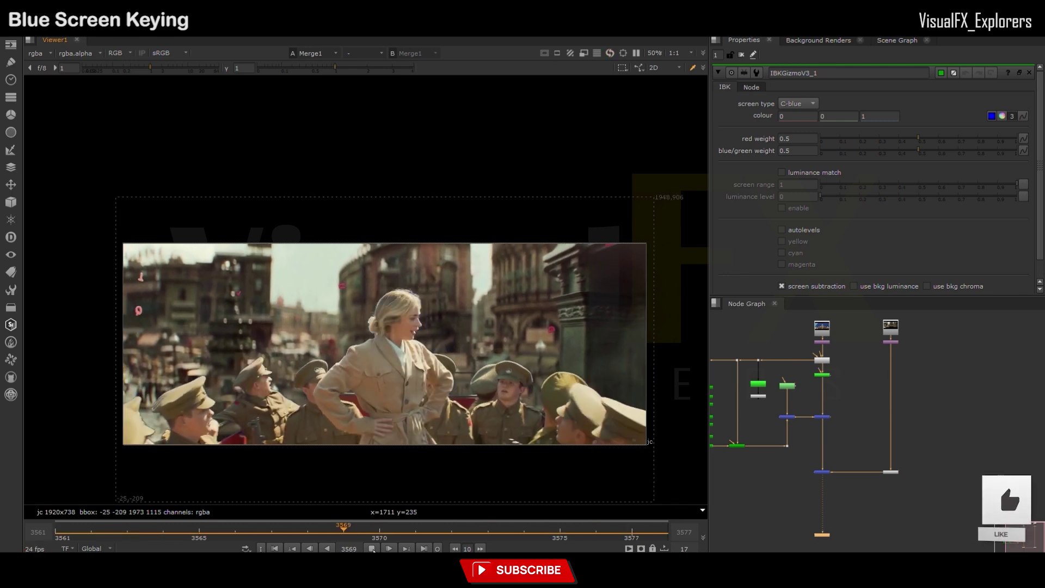
# - Add a Roto node after Merge4 with a Bezier around the actress's upper area, checked across frames
pyautogui.press('space')
pyautogui.moveTo(820, 467); pyautogui.dragTo(841, 445, button='middle')
pyautogui.doubleClick(849, 441)
pyautogui.press('o')
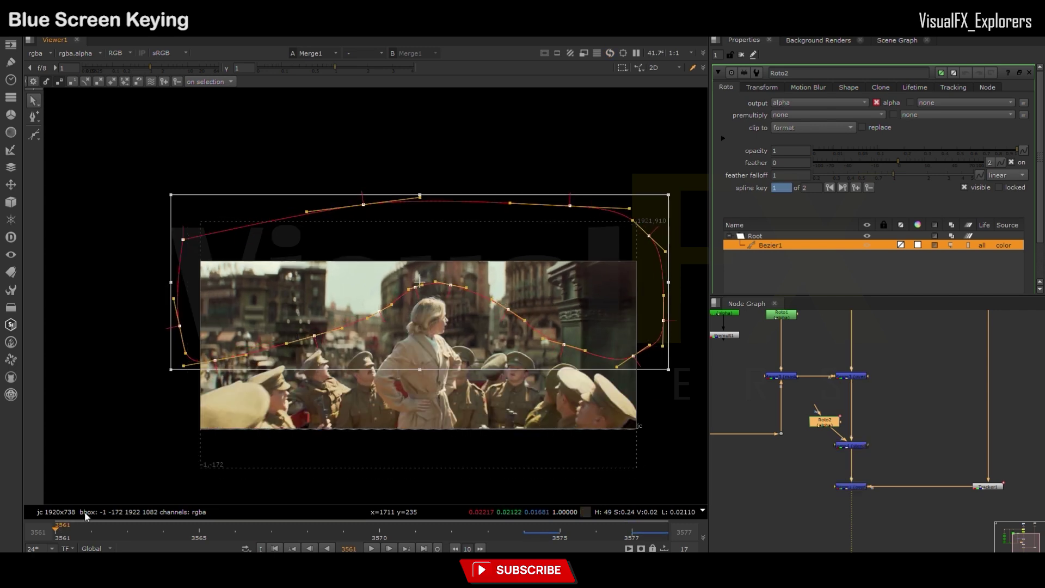
pyautogui.moveTo(183, 527); pyautogui.dragTo(307, 530)
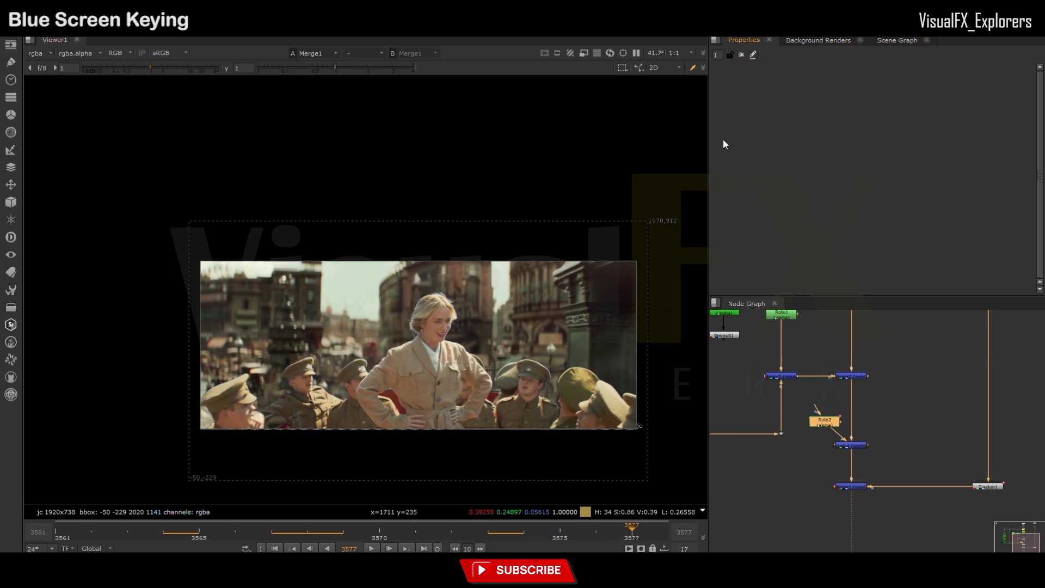
pyautogui.scroll(-3, 813, 445)
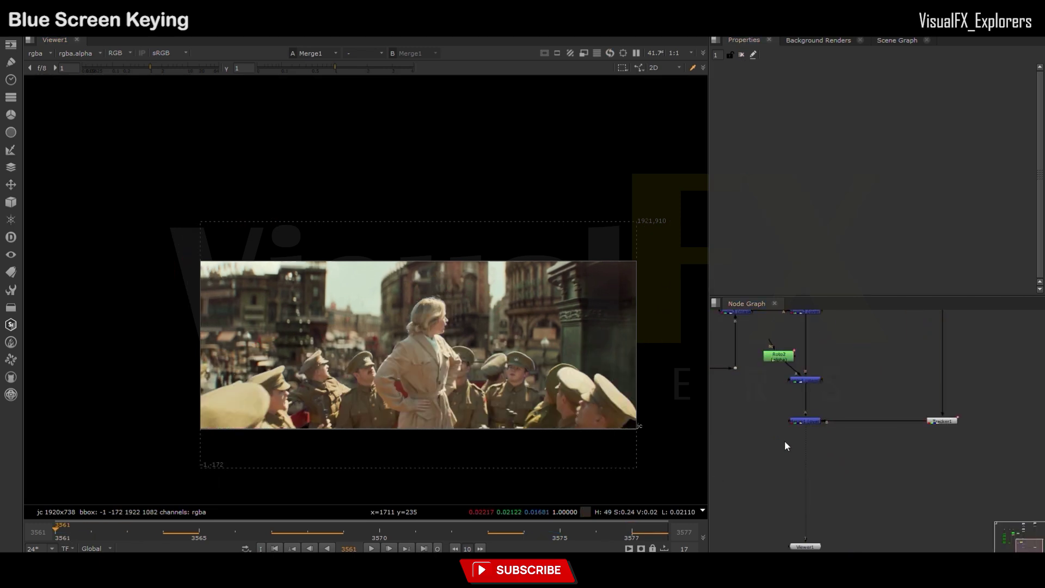
# - Add a Crop node below the street merge and select the node block including Tracker1
pyautogui.press('Tab')
pyautogui.write('crop')
pyautogui.press('Return')
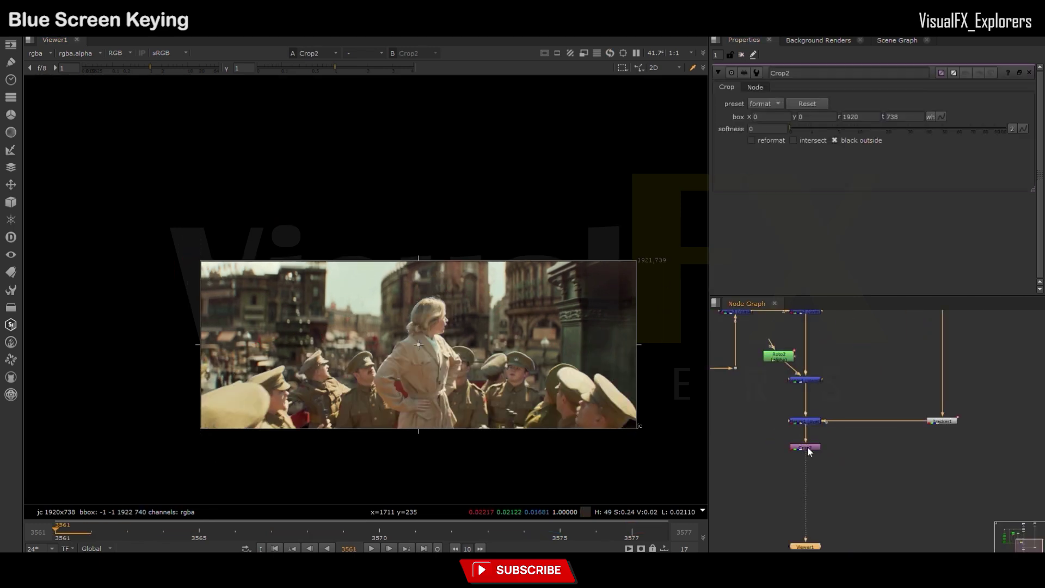
pyautogui.moveTo(776, 412)
pyautogui.mouseDown()
pyautogui.moveTo(908, 473)
pyautogui.moveTo(964, 478)
pyautogui.mouseUp()
pyautogui.moveTo(812, 421); pyautogui.dragTo(816, 432)
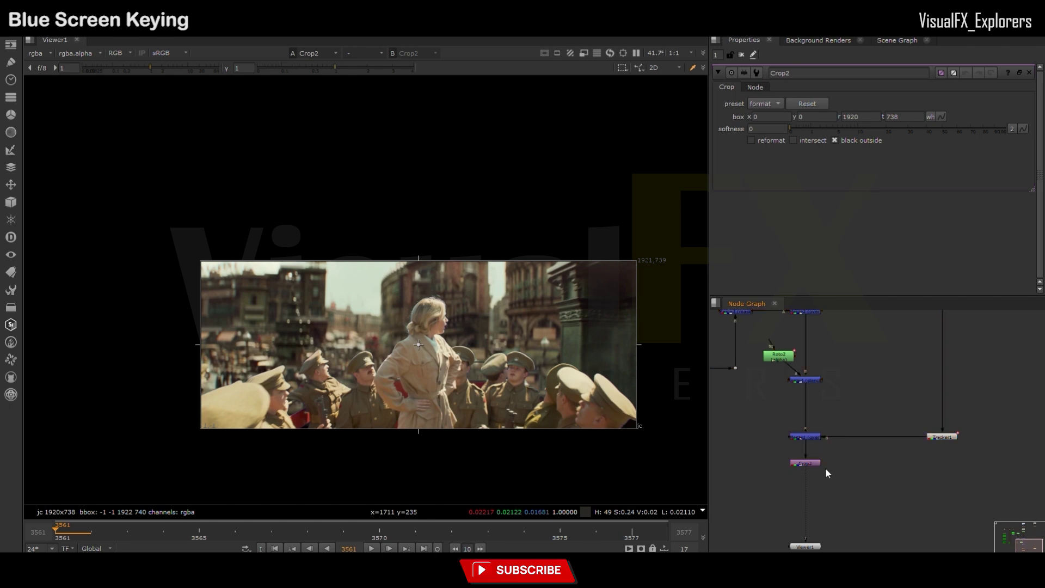
pyautogui.scroll(-3, 812, 471)
pyautogui.scroll(-3, 816, 478)
# - Realign the node stack under the right column, squaring the diagonal link with an elbow Dot
pyautogui.click(895, 462)
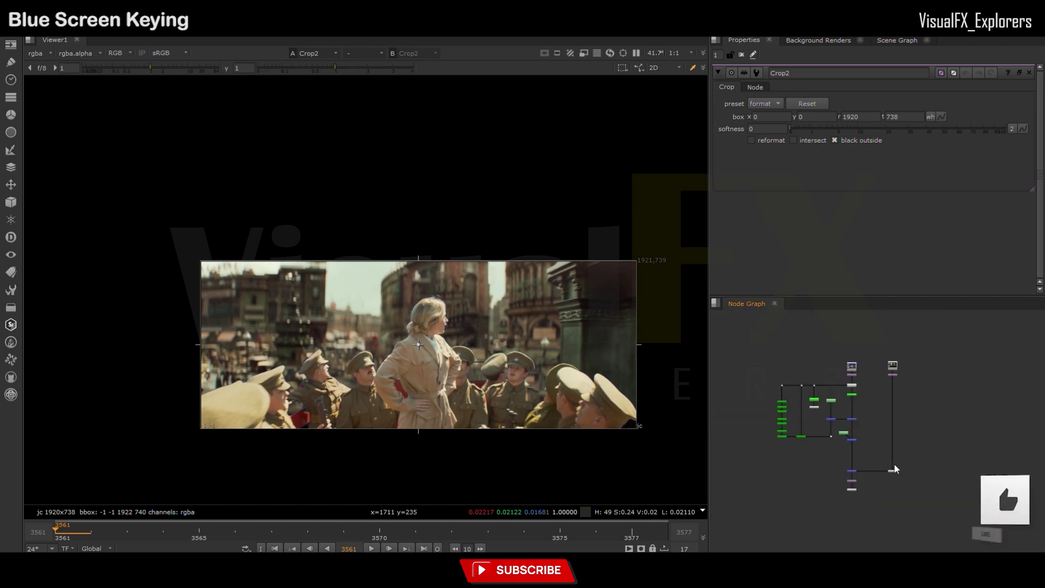
pyautogui.moveTo(855, 471); pyautogui.dragTo(893, 471)
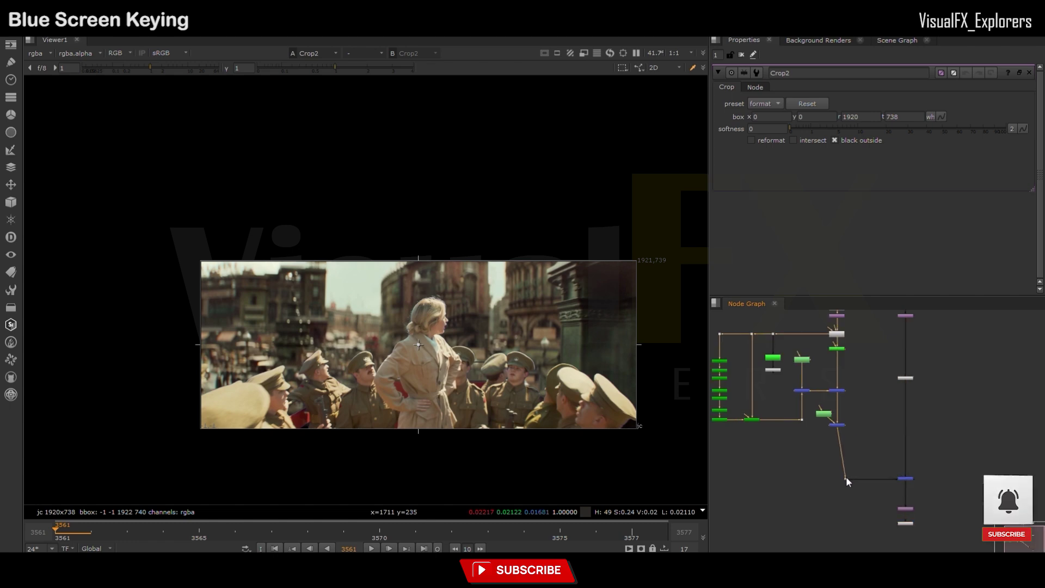
pyautogui.keyDown('ctrl'); pyautogui.click(861, 461); pyautogui.keyUp('ctrl')
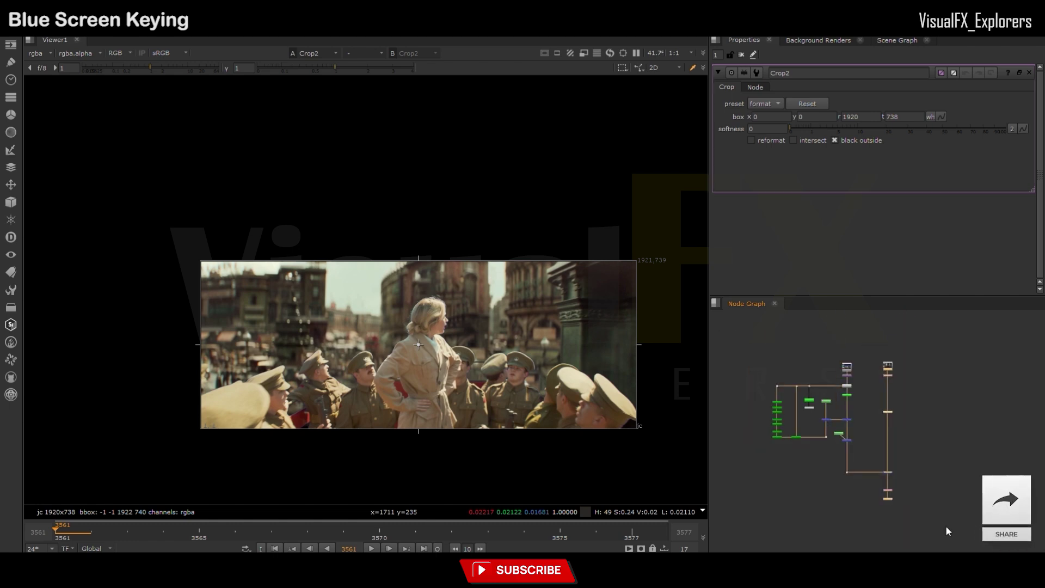
pyautogui.keyDown('ctrl'); pyautogui.moveTo(893, 472); pyautogui.dragTo(919, 473); pyautogui.keyUp('ctrl')
pyautogui.scroll(2, 442, 424)
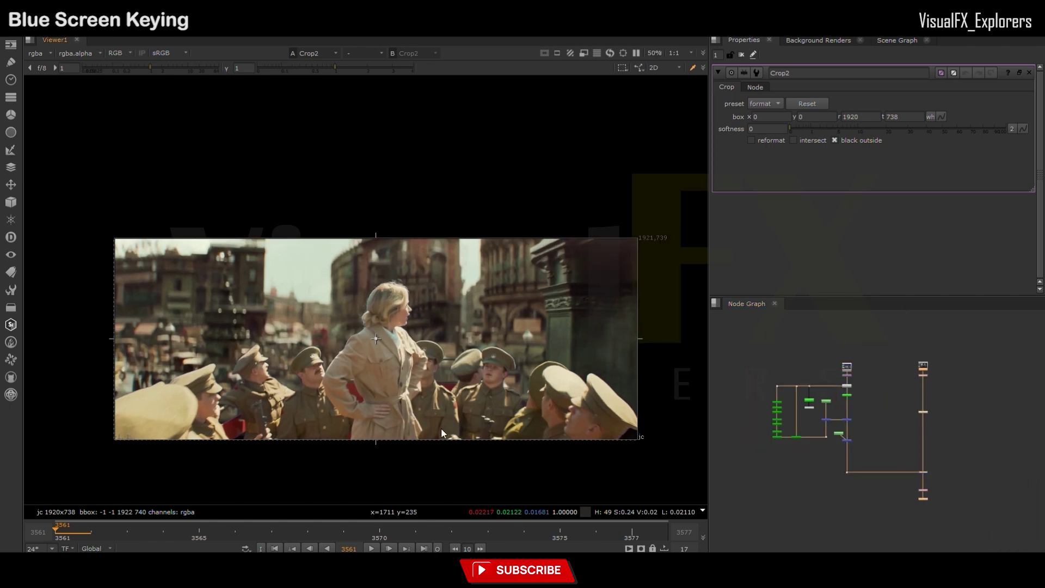
pyautogui.scroll(1, 441, 425)
pyautogui.scroll(2, 874, 442)
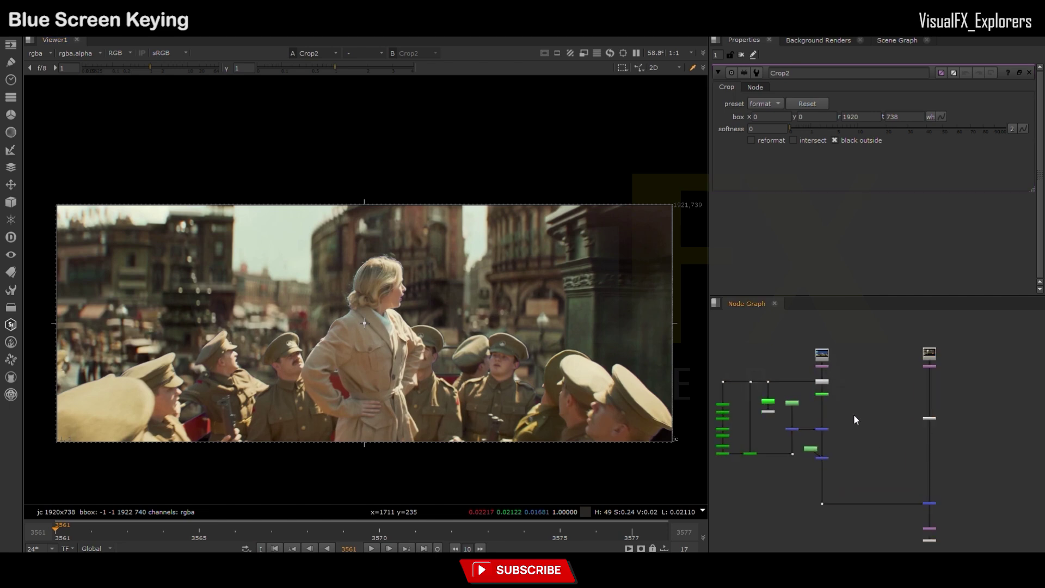
# - Wire Copy1's alpha output further down the tree into Premult2
pyautogui.doubleClick(853, 414)
pyautogui.scroll(3, 787, 428)
pyautogui.scroll(2, 816, 457)
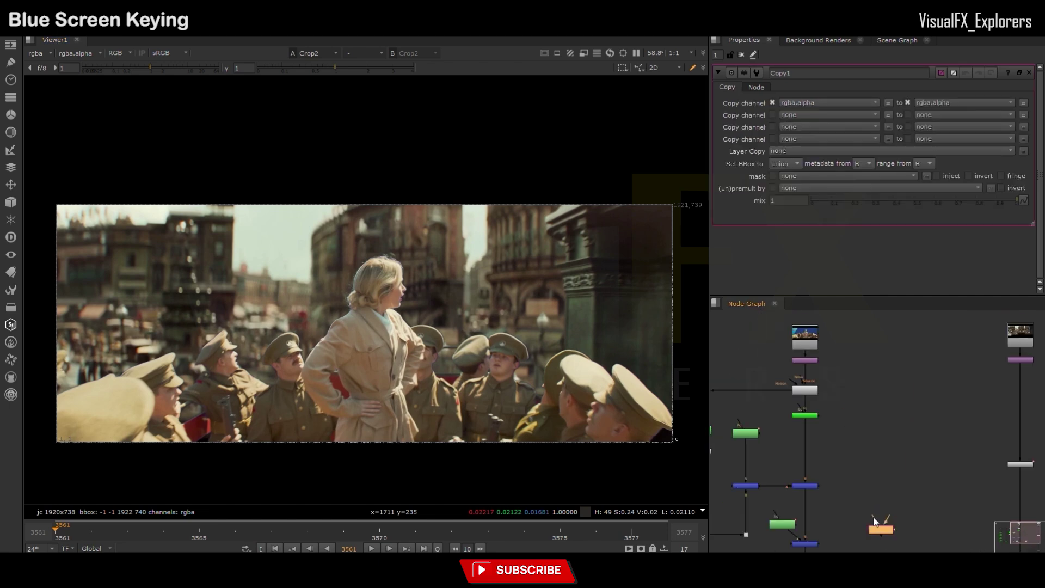
pyautogui.moveTo(814, 396); pyautogui.dragTo(867, 437)
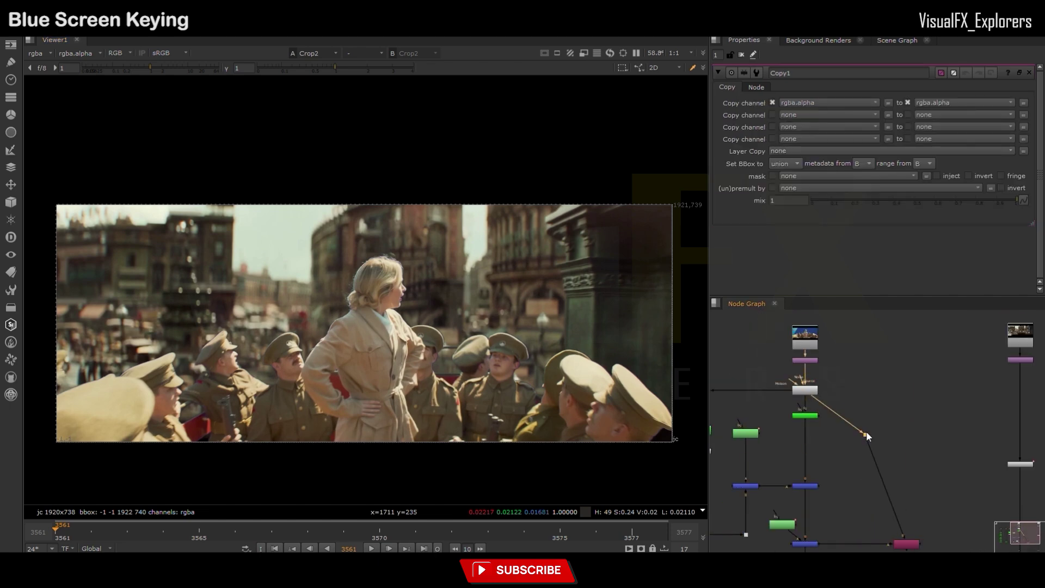
pyautogui.scroll(-3, 867, 480)
pyautogui.doubleClick(867, 479)
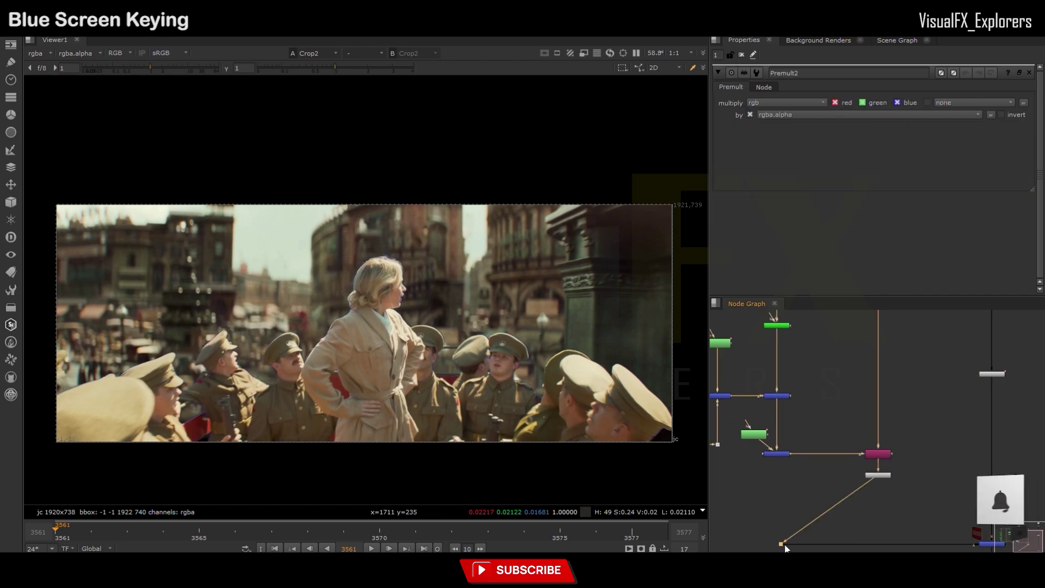
# - Compare the Merge1 output against the cropped final, and start a DespillMadness node
pyautogui.moveTo(863, 491); pyautogui.dragTo(878, 522)
pyautogui.press('1')
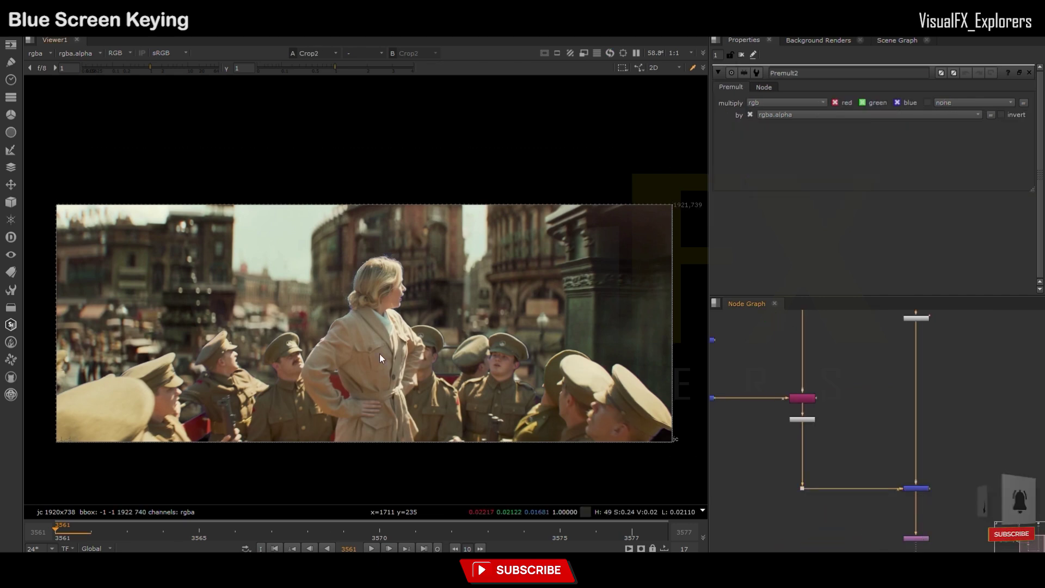
pyautogui.press('1')
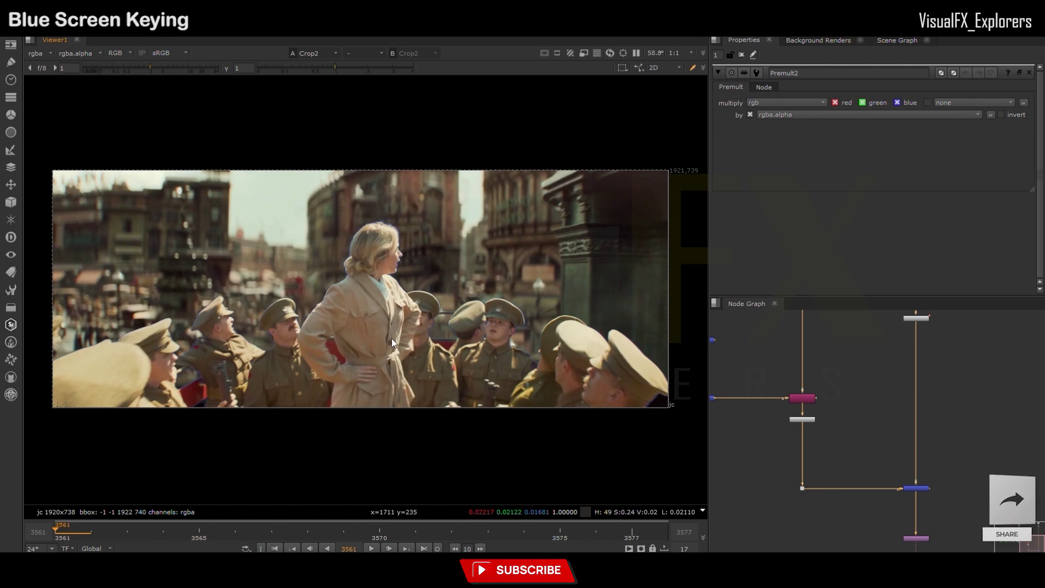
pyautogui.scroll(-3, 842, 379)
pyautogui.scroll(-2, 824, 420)
pyautogui.scroll(3, 824, 421)
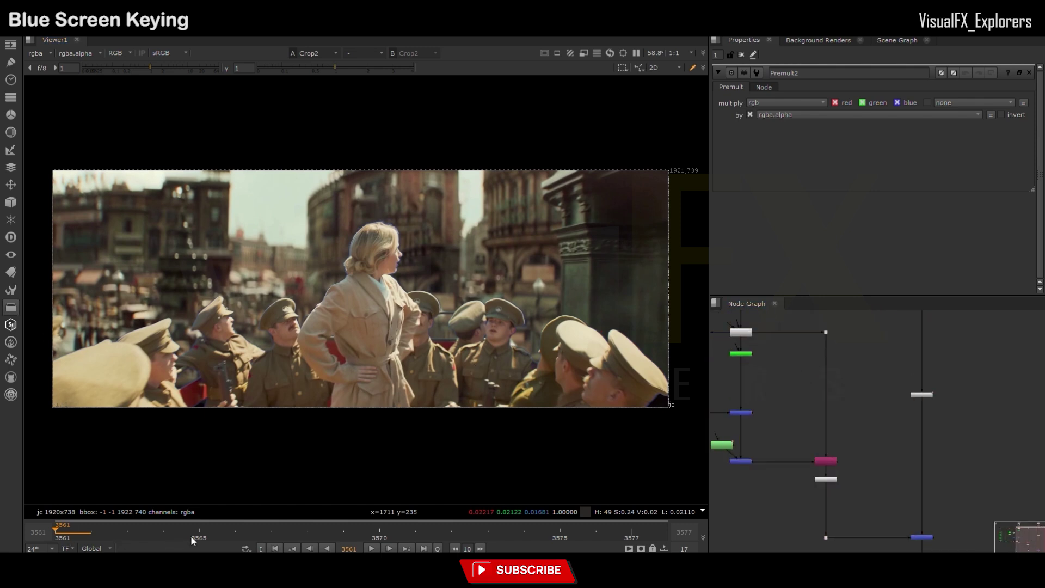
pyautogui.press('Tab')
# - Drop DespillMadness onto the main pipe with blue screen type and check edges at frame 3577
pyautogui.moveTo(786, 405); pyautogui.dragTo(830, 382)
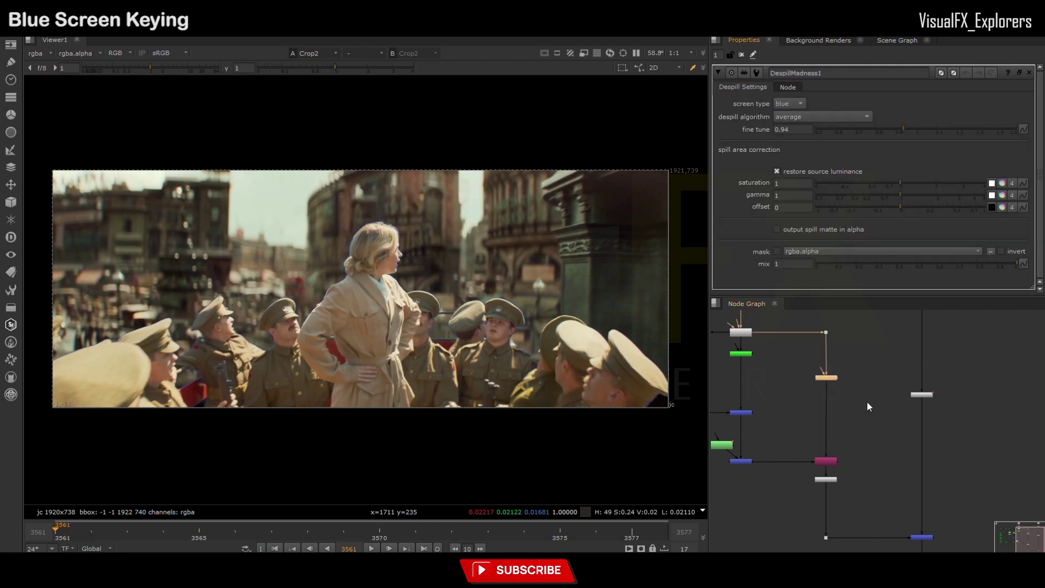
pyautogui.scroll(3, 507, 326)
pyautogui.scroll(2, 551, 265)
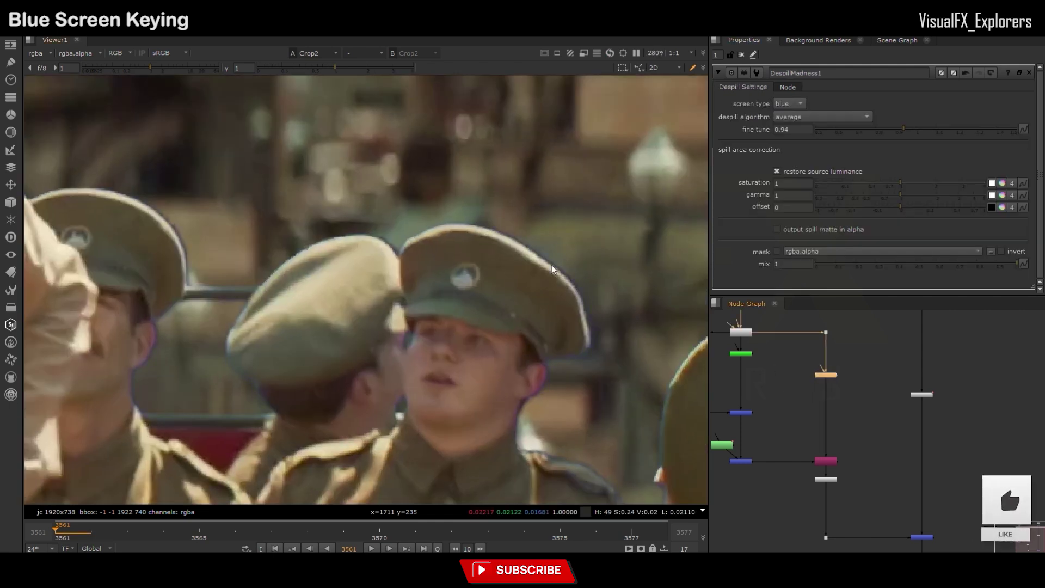
pyautogui.scroll(2, 516, 398)
pyautogui.scroll(2, 506, 406)
pyautogui.scroll(-3, 506, 405)
pyautogui.scroll(-2, 375, 360)
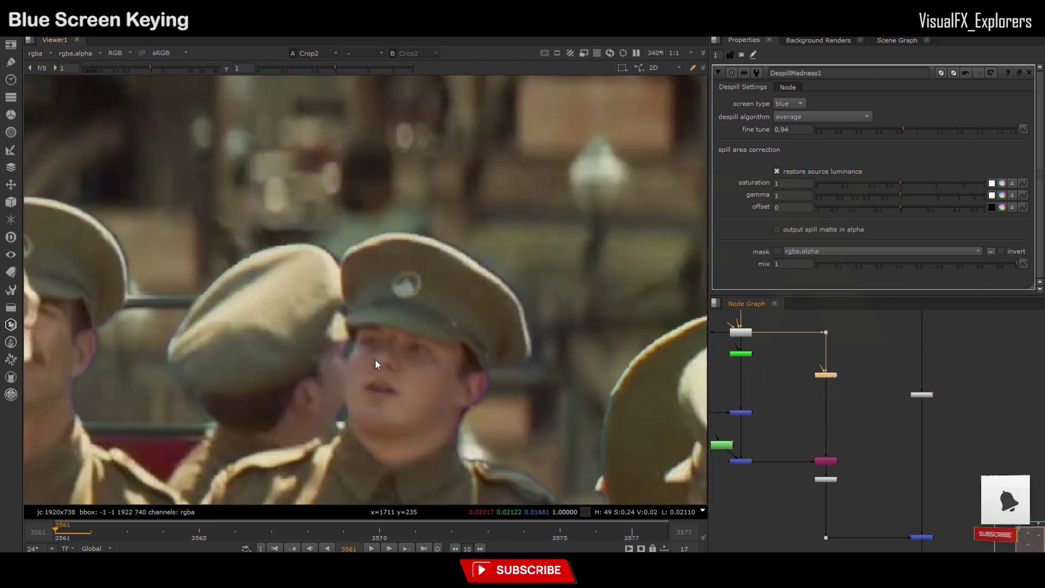
pyautogui.scroll(-2, 397, 305)
pyautogui.scroll(-2, 403, 323)
pyautogui.moveTo(403, 323); pyautogui.dragTo(453, 377, button='middle')
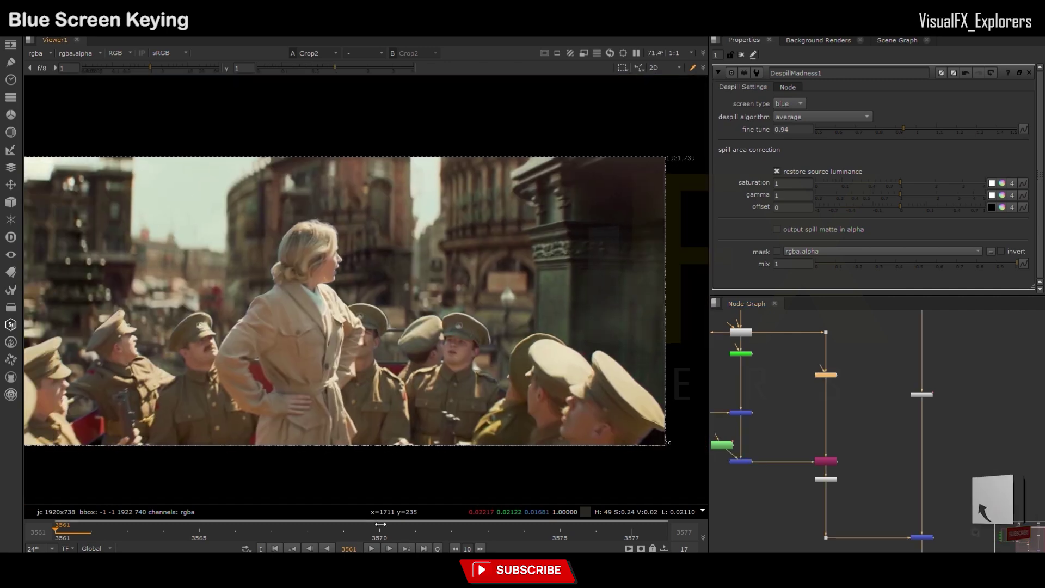
pyautogui.moveTo(572, 530); pyautogui.dragTo(597, 532)
pyautogui.click(631, 534)
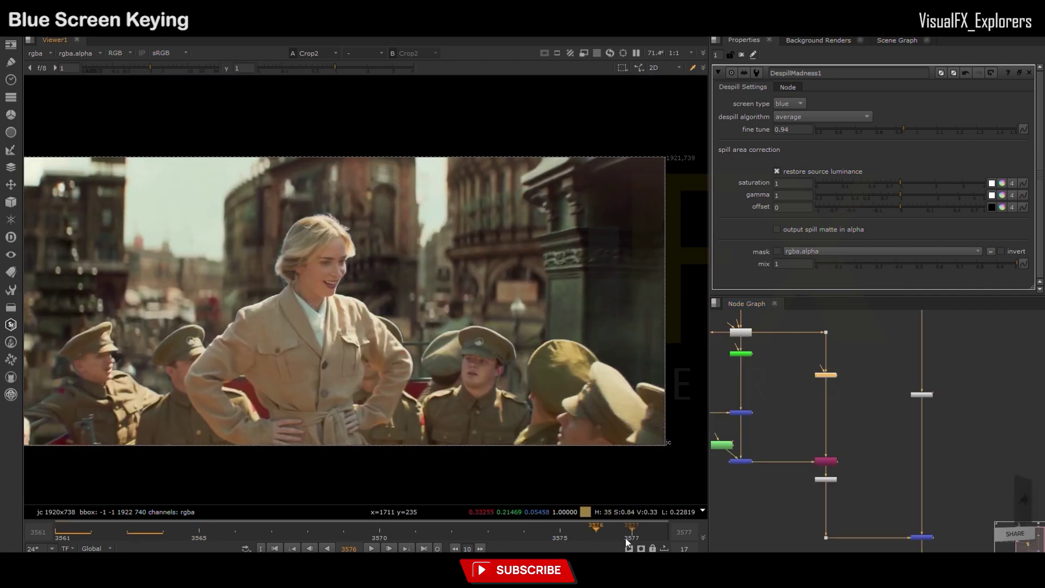
pyautogui.scroll(-1, 520, 411)
pyautogui.scroll(-1, 520, 411)
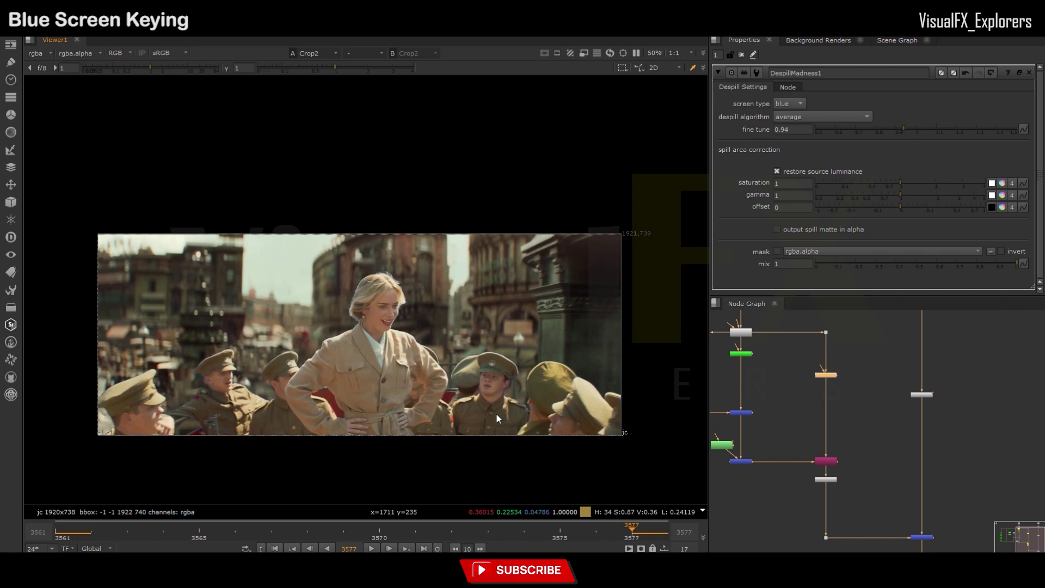
pyautogui.scroll(2, 496, 413)
pyautogui.scroll(2, 412, 385)
pyautogui.scroll(-2, 359, 365)
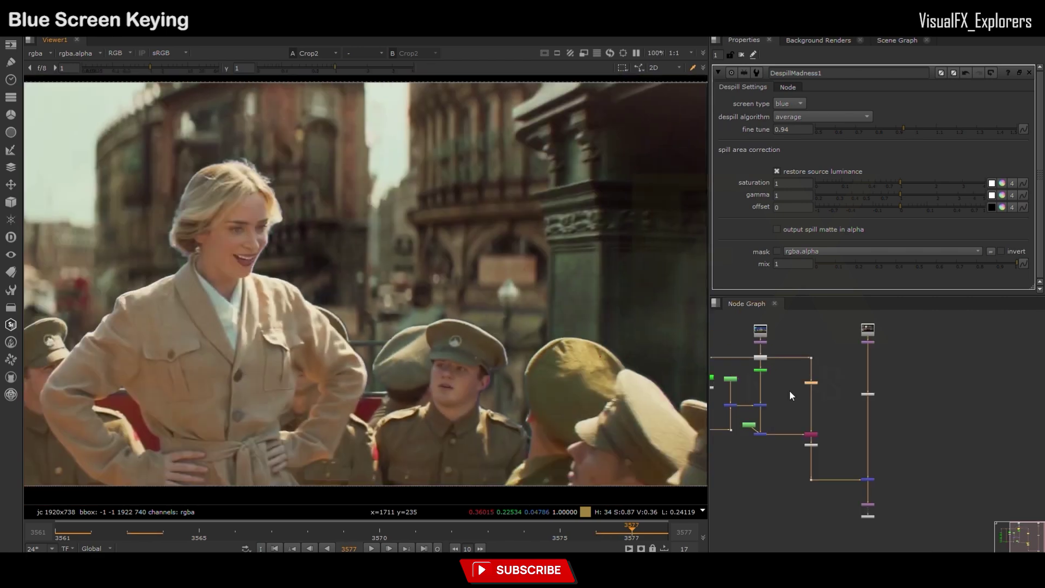
pyautogui.scroll(-2, 790, 390)
# - View the Denoise1 plate, the Premult2 key and the final Crop2 composite in turn
pyautogui.click(763, 378)
pyautogui.press('1')
pyautogui.scroll(-2, 803, 485)
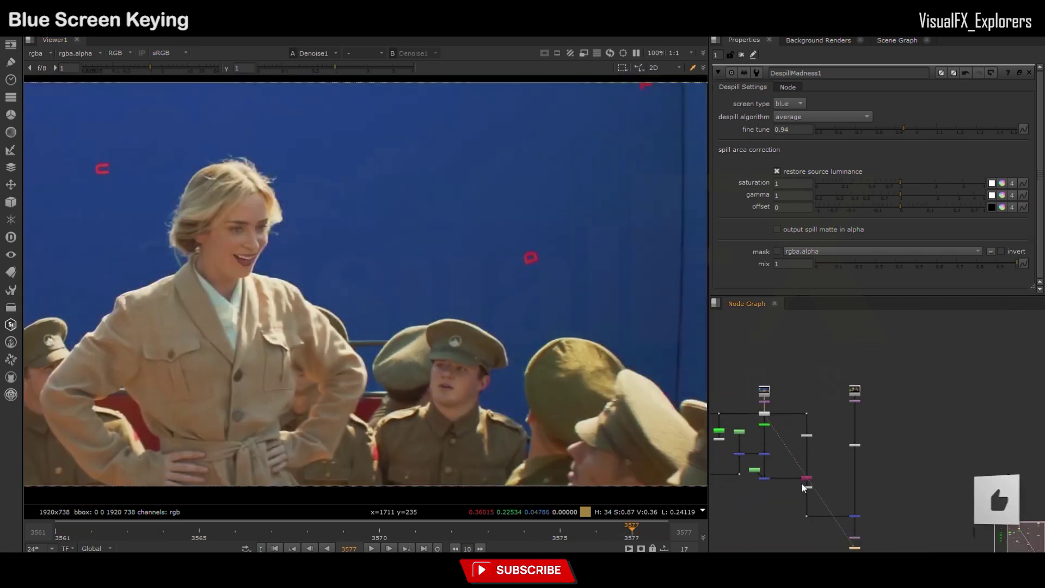
pyautogui.click(804, 486)
pyautogui.press('1')
pyautogui.moveTo(805, 486); pyautogui.dragTo(850, 472)
pyautogui.click(851, 464)
pyautogui.press('1')
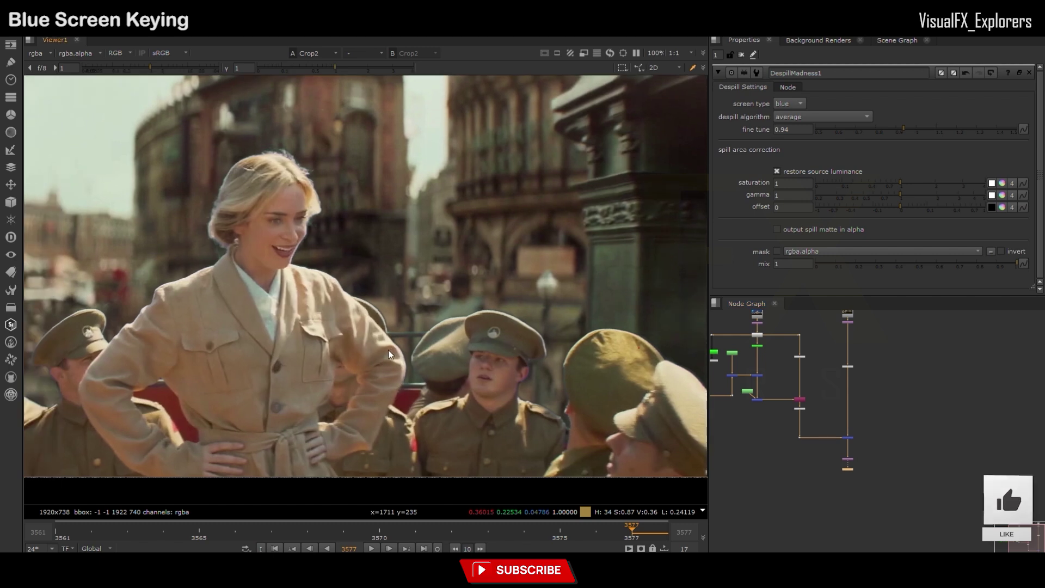
pyautogui.scroll(3, 773, 369)
# - View the head merge, Primatte1 key, Premult2 and full Merge1 composite, fitted in the viewer
pyautogui.moveTo(738, 389); pyautogui.dragTo(821, 391)
pyautogui.press('1')
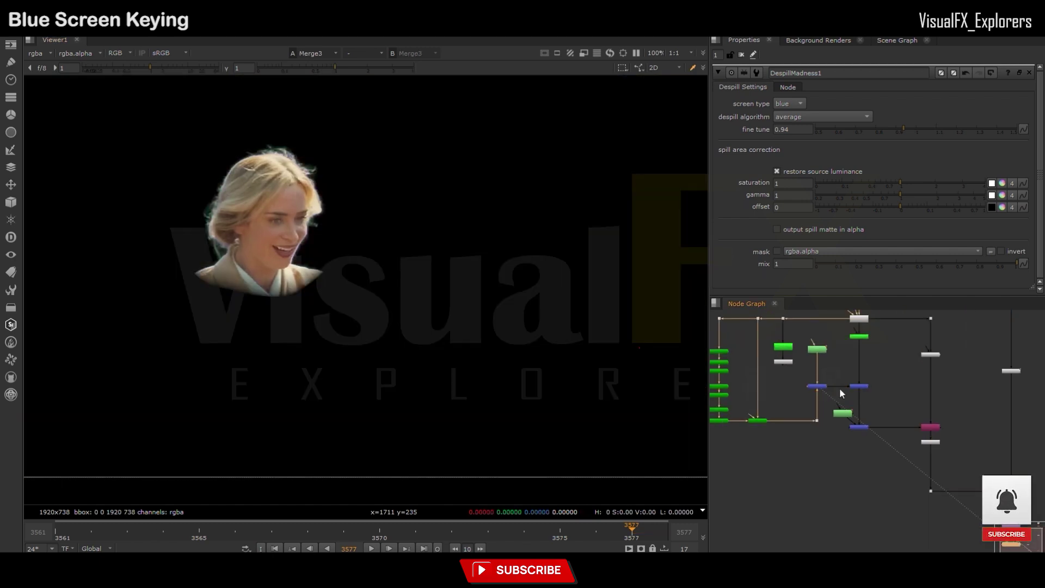
pyautogui.click(859, 335)
pyautogui.press('1')
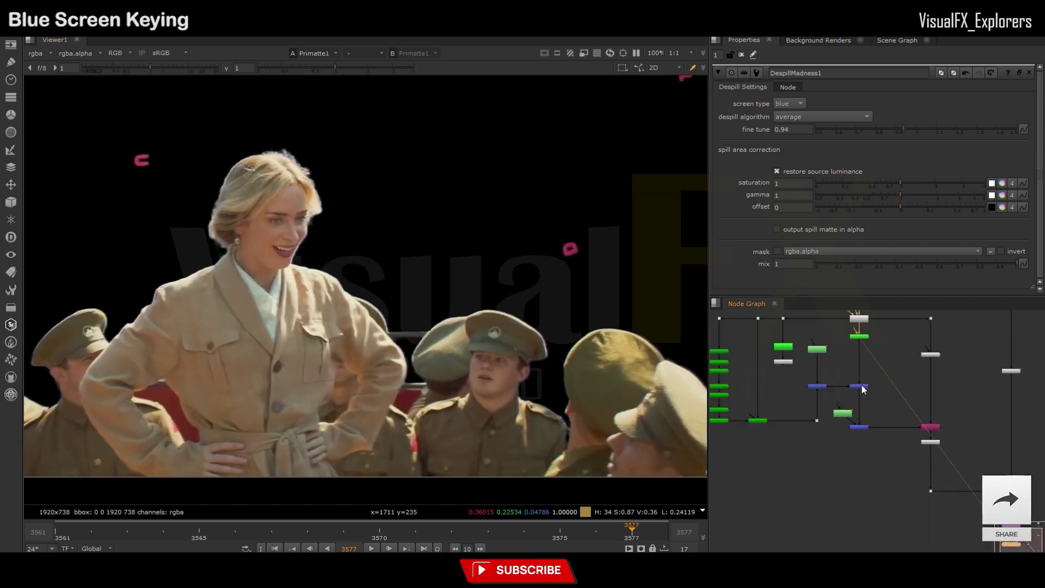
pyautogui.click(862, 386)
pyautogui.press('1')
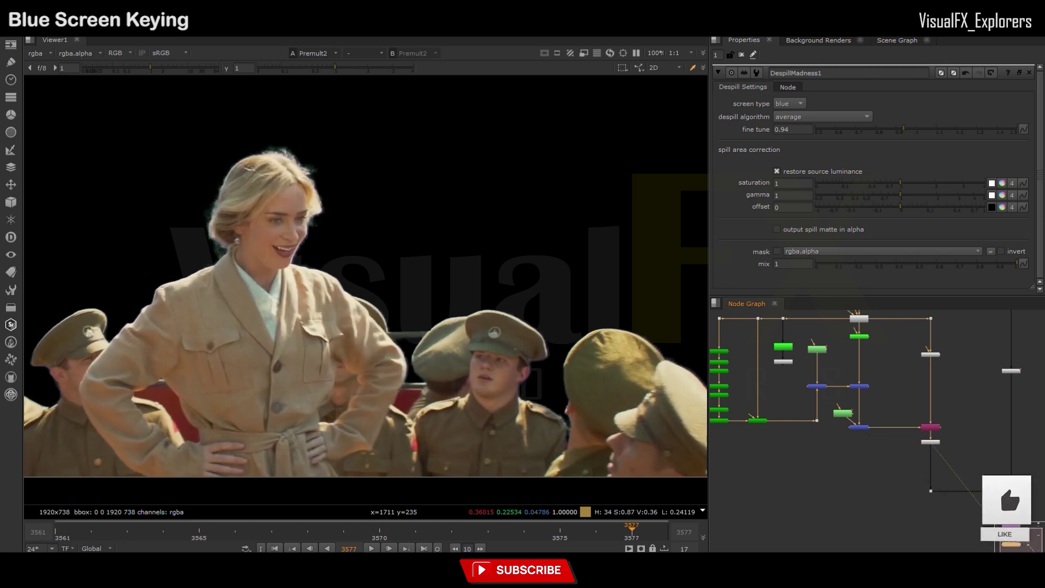
pyautogui.press('1')
pyautogui.press('f')
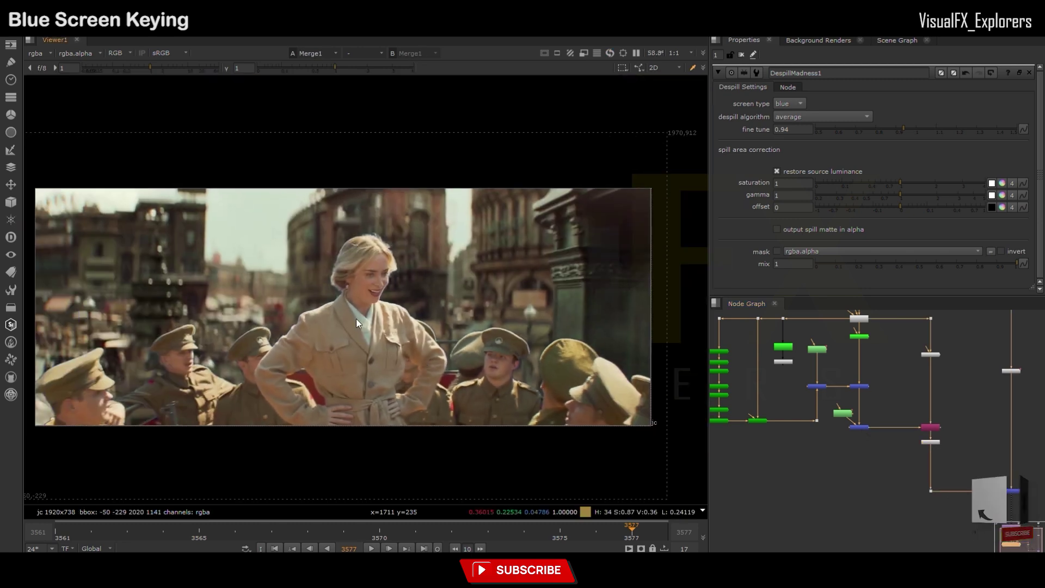
pyautogui.scroll(-5, 843, 405)
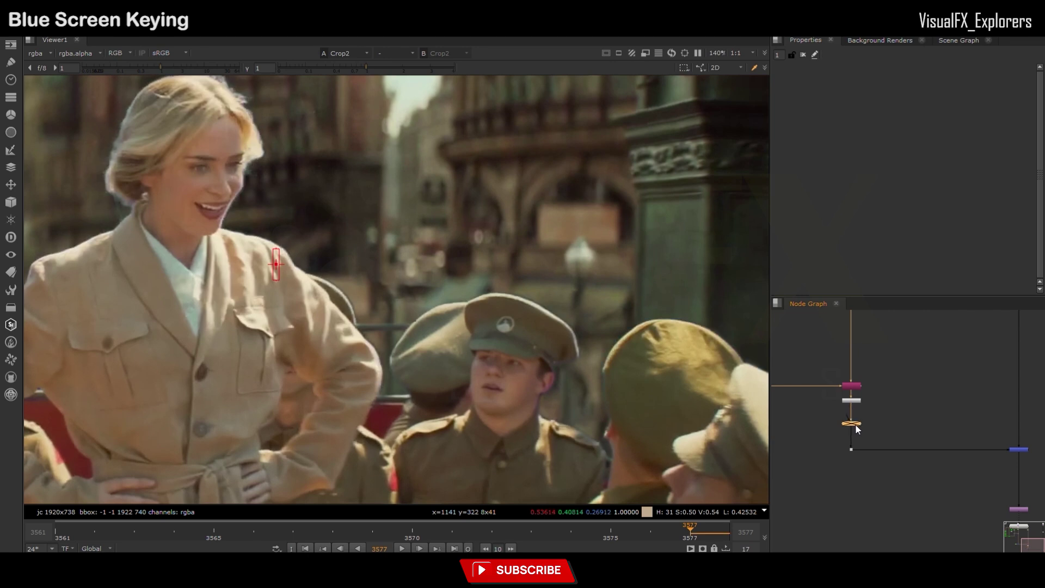
pyautogui.scroll(-3, 357, 375)
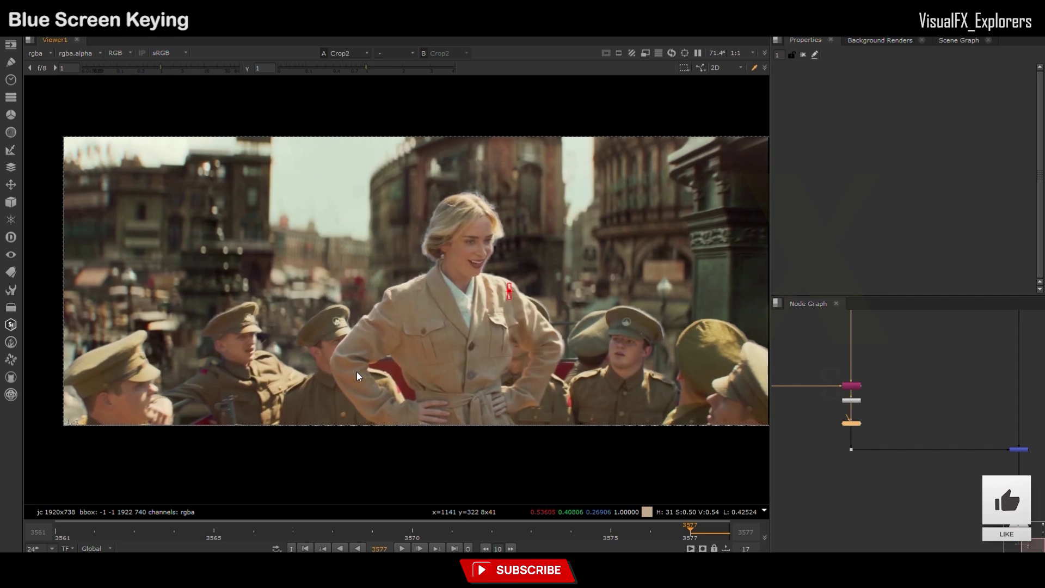
# - Set Colour_Smear pre-choke 2.8, pre-blur 2.5 and a larger, softer dilate/blur smear mask
pyautogui.doubleClick(848, 424)
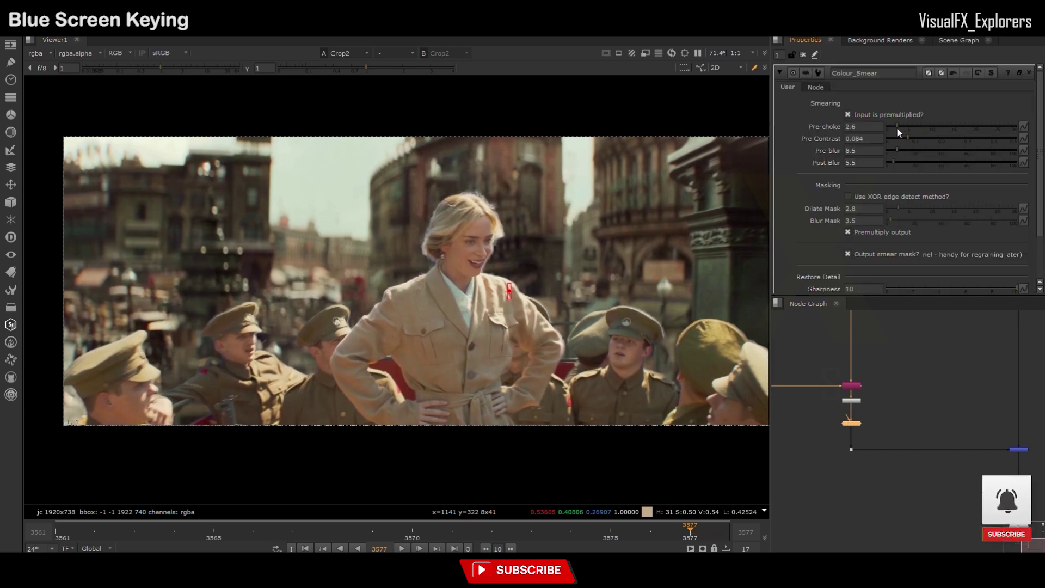
pyautogui.moveTo(919, 128)
pyautogui.mouseDown()
pyautogui.moveTo(907, 128)
pyautogui.moveTo(924, 154)
pyautogui.moveTo(889, 163)
pyautogui.mouseUp()
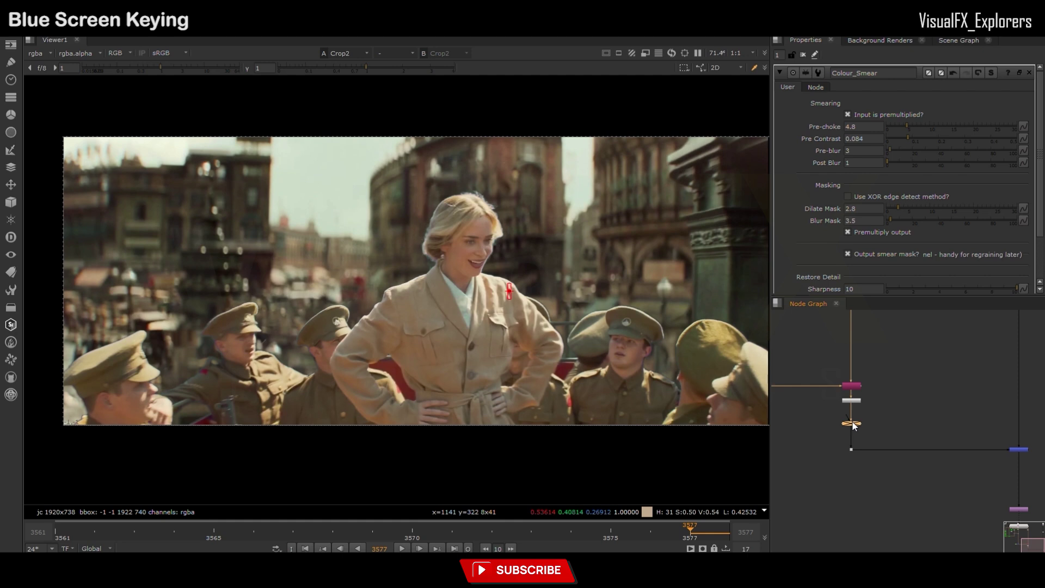
pyautogui.scroll(5, 663, 334)
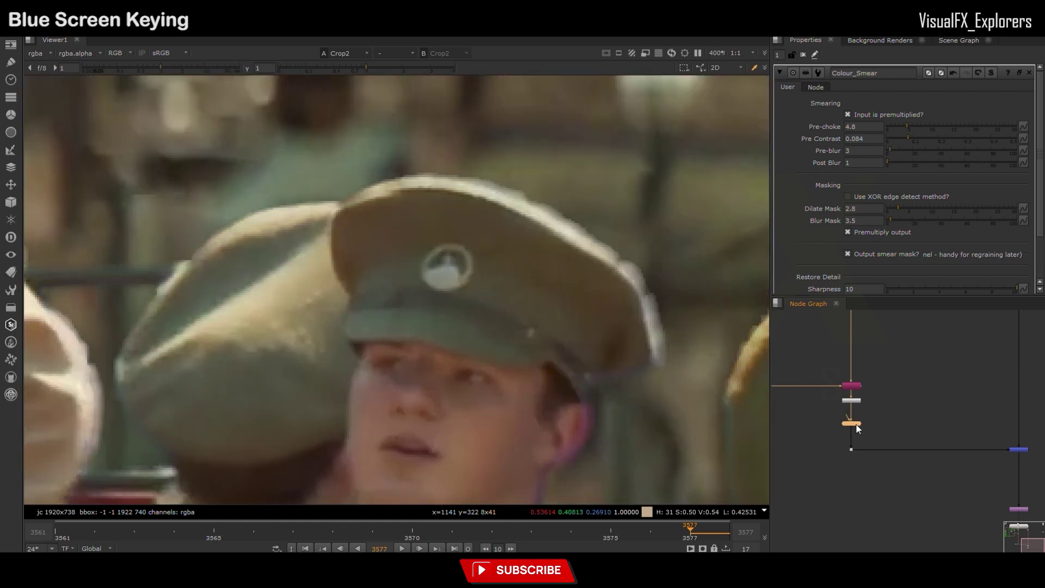
pyautogui.moveTo(899, 209); pyautogui.dragTo(886, 220)
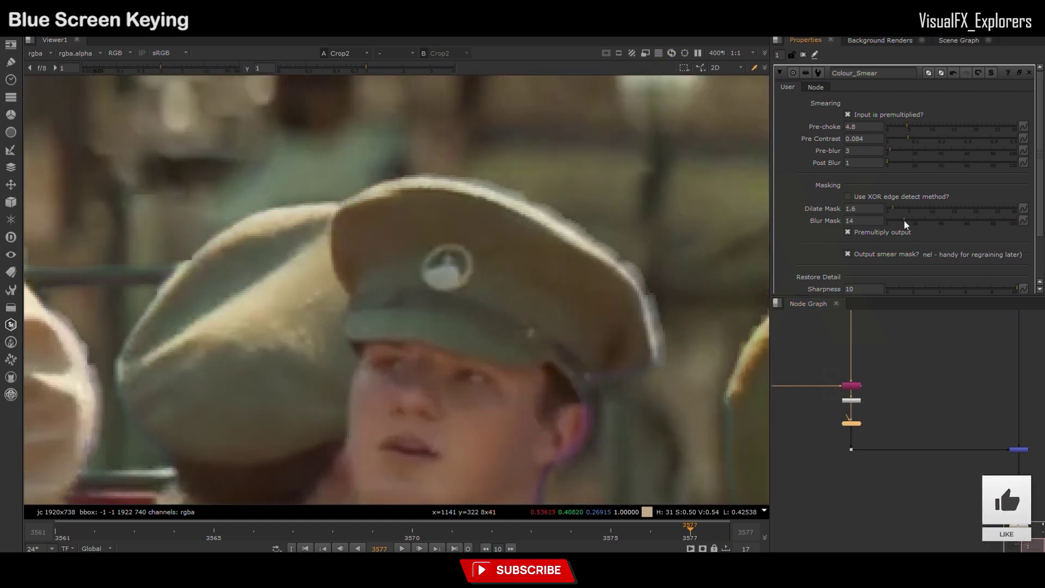
pyautogui.moveTo(908, 138)
pyautogui.mouseDown()
pyautogui.moveTo(887, 139)
pyautogui.moveTo(925, 126)
pyautogui.moveTo(889, 150)
pyautogui.moveTo(922, 127)
pyautogui.moveTo(904, 127)
pyautogui.moveTo(892, 151)
pyautogui.mouseUp()
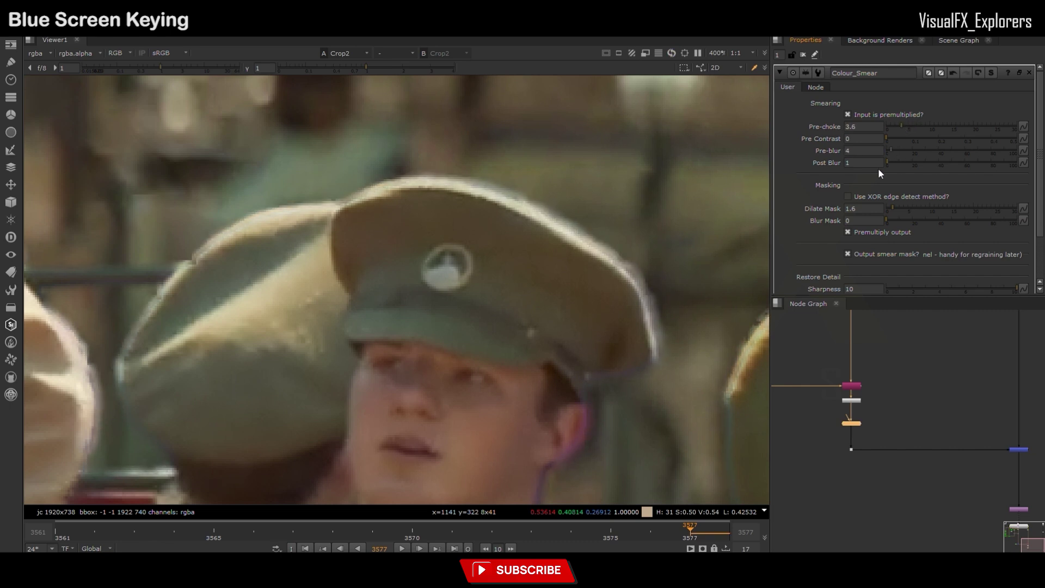
pyautogui.moveTo(889, 221); pyautogui.dragTo(917, 209)
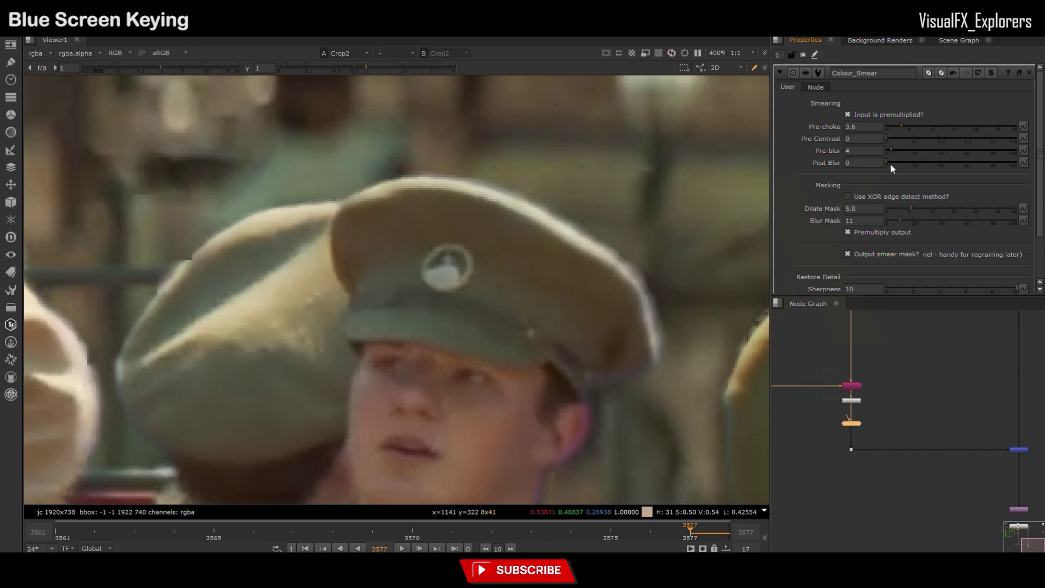
pyautogui.moveTo(893, 151)
pyautogui.mouseDown()
pyautogui.moveTo(900, 151)
pyautogui.moveTo(901, 127)
pyautogui.mouseUp()
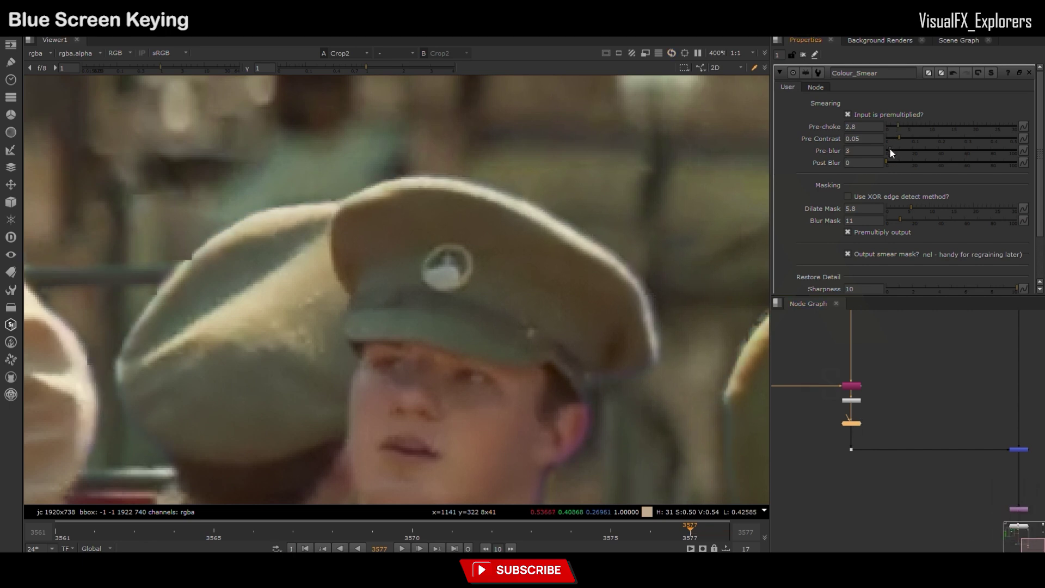
# - Fit the frame and play the shot back to check the smeared soldier edges
pyautogui.press('f')
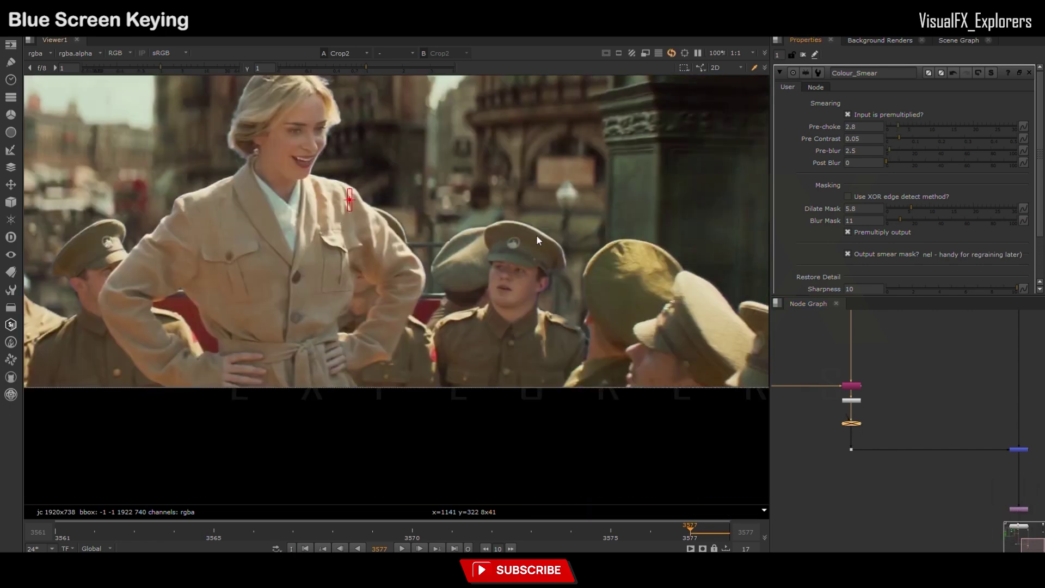
pyautogui.scroll(1, 537, 239)
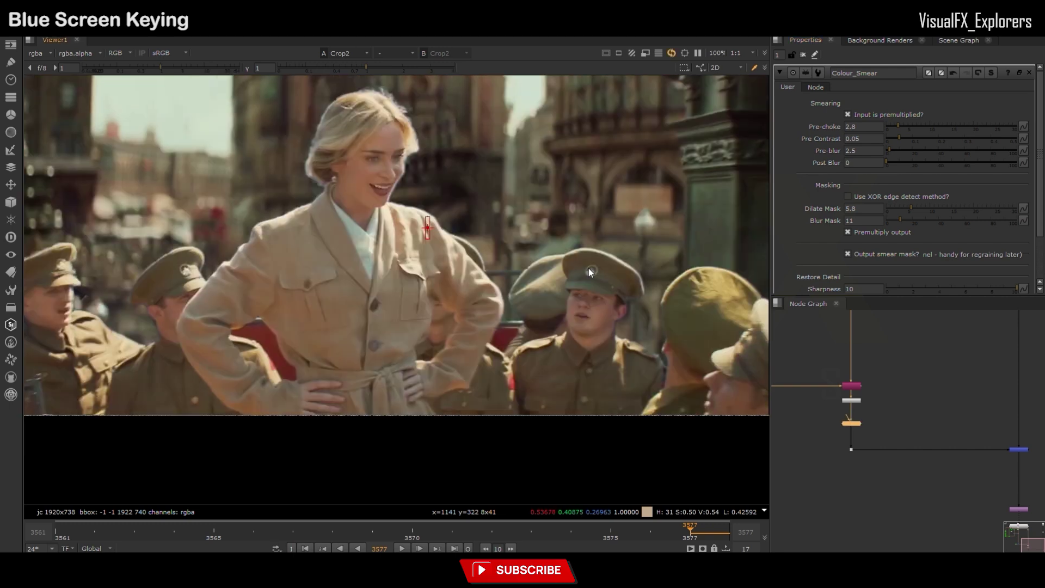
pyautogui.scroll(-1, 591, 273)
pyautogui.moveTo(611, 319); pyautogui.dragTo(628, 332)
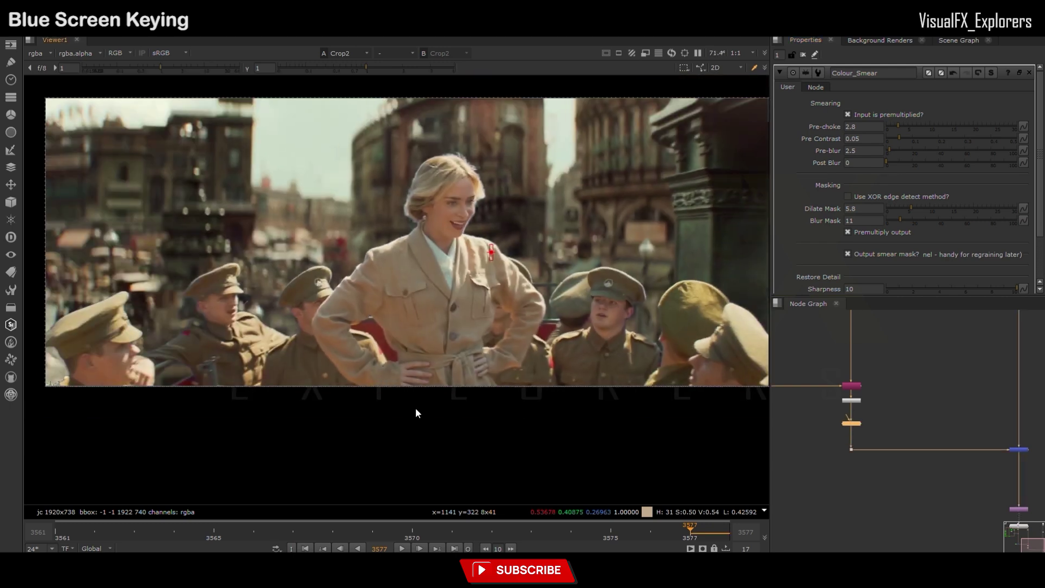
pyautogui.click(408, 549)
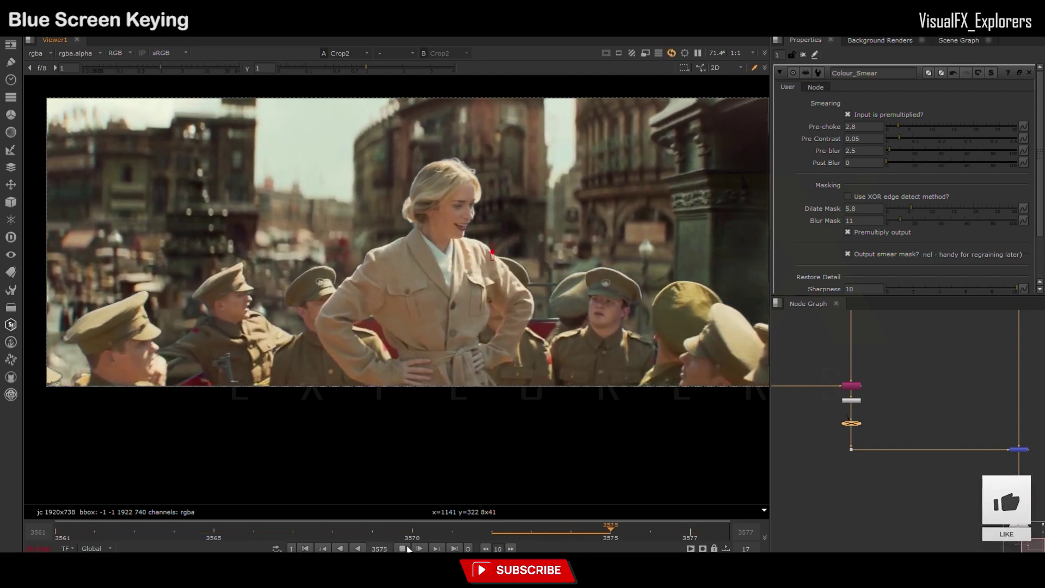
pyautogui.click(408, 549)
pyautogui.scroll(2, 855, 428)
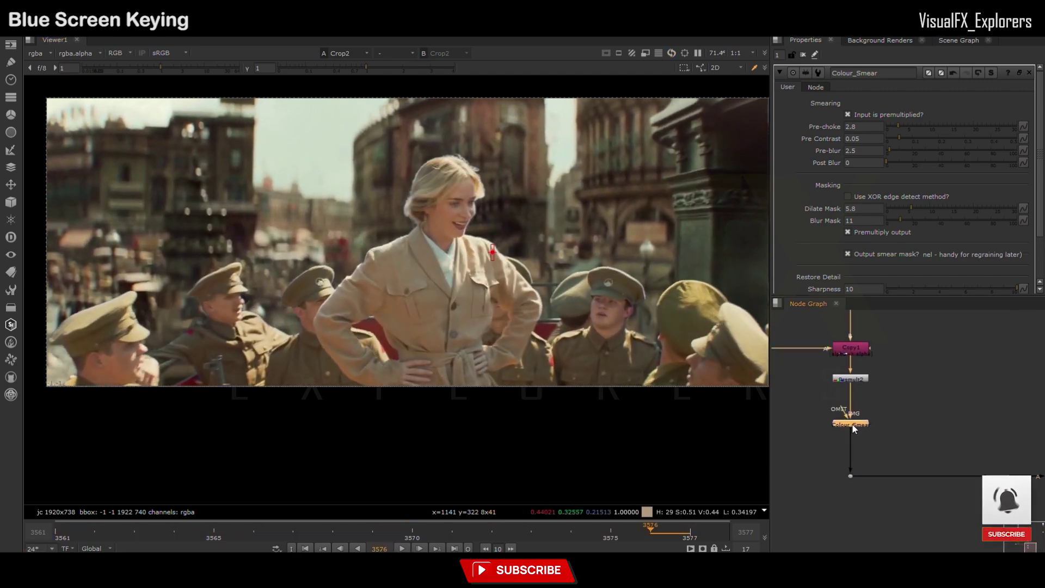
pyautogui.scroll(3, 585, 352)
pyautogui.scroll(3, 585, 352)
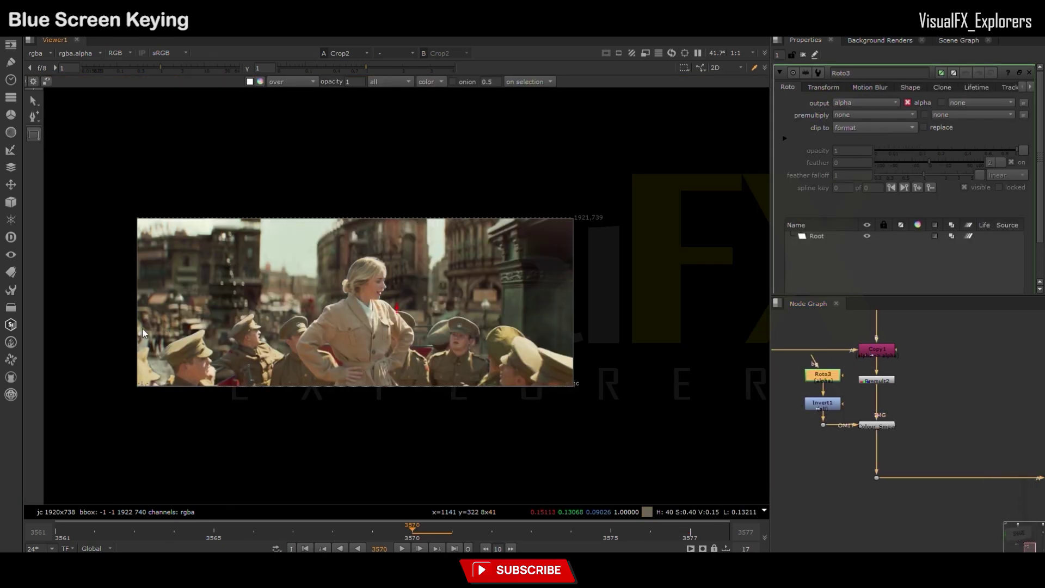
# - Draw a Roto3 rectangle over the lower crowd area, enlarged to cover the soldiers
pyautogui.moveTo(114, 310); pyautogui.dragTo(587, 427)
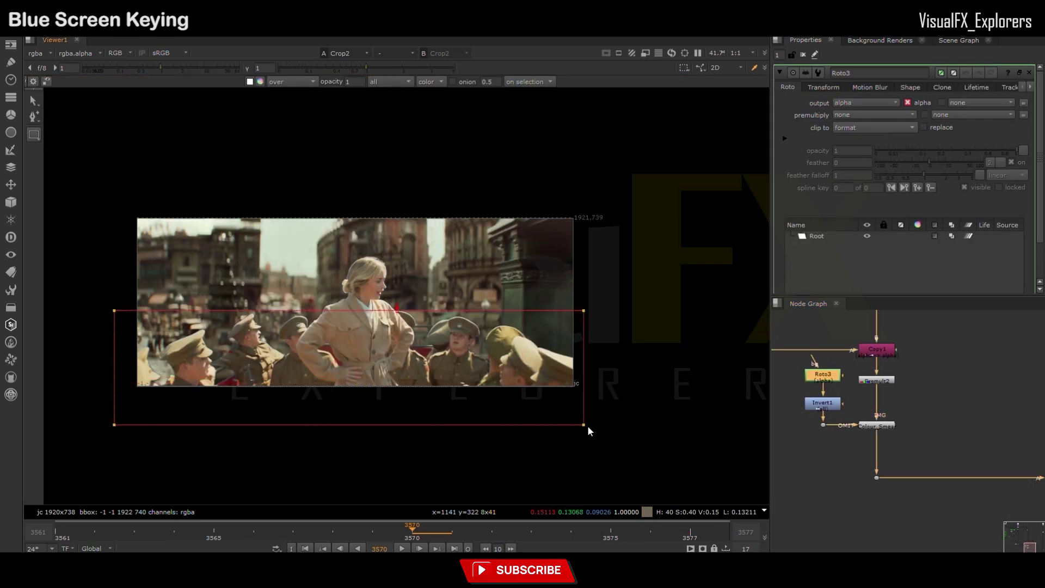
pyautogui.click(588, 431)
pyautogui.moveTo(584, 313); pyautogui.dragTo(612, 303)
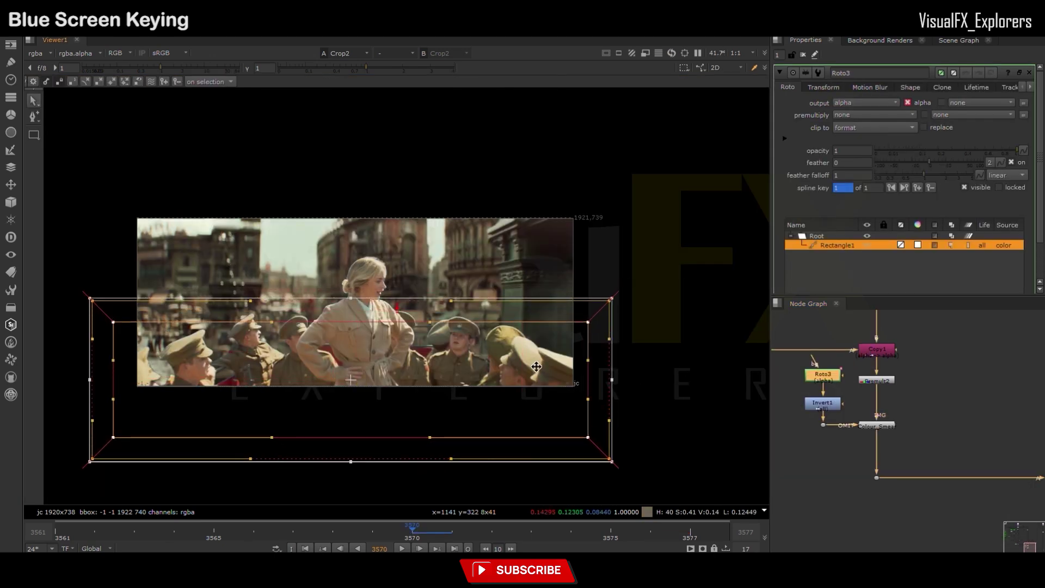
pyautogui.press('Escape')
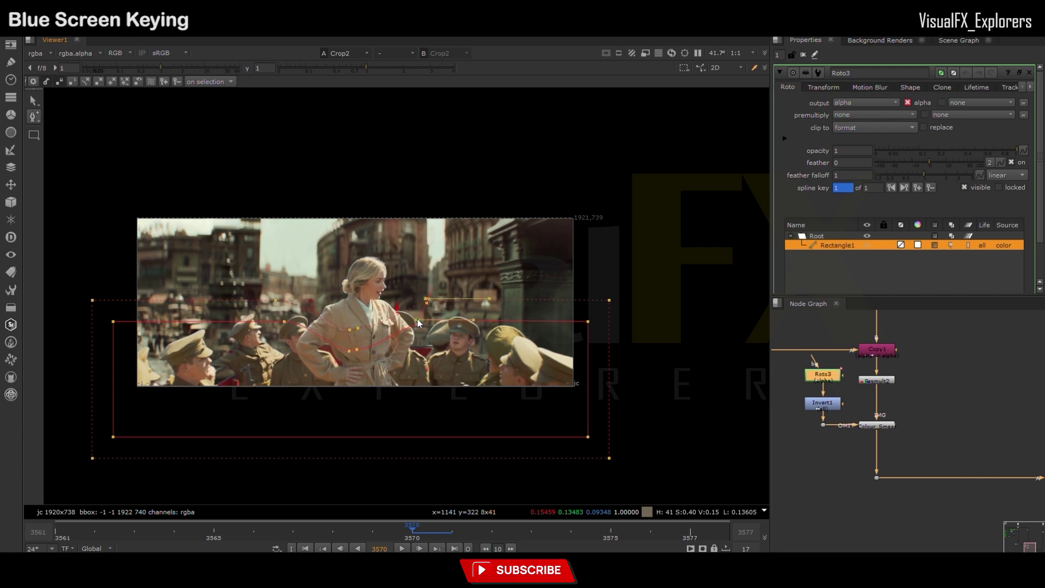
# - Keyframe the rectangle from the shot start so it follows the action
pyautogui.click(804, 55)
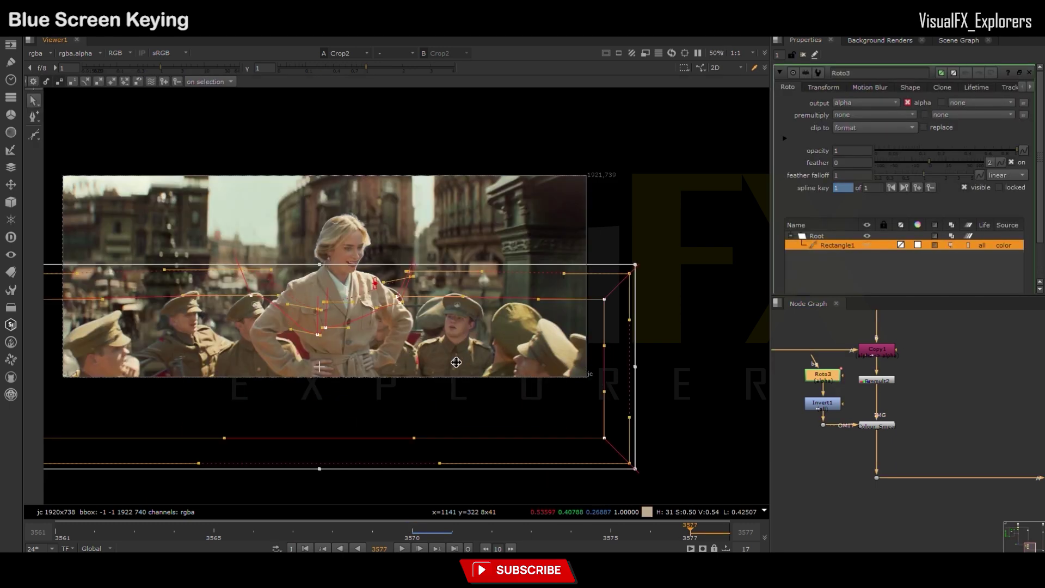
pyautogui.moveTo(456, 362); pyautogui.dragTo(457, 349)
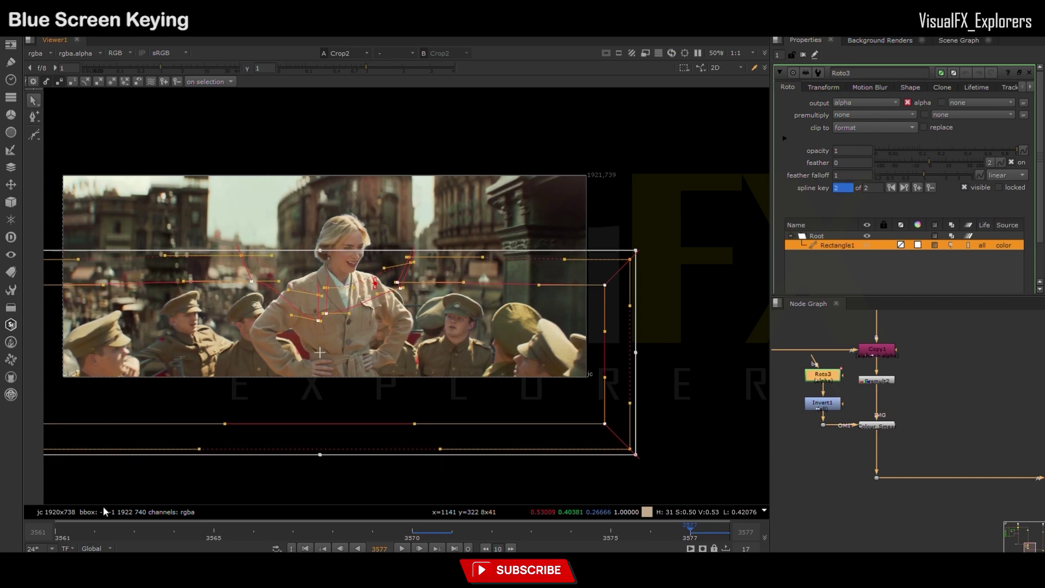
pyautogui.moveTo(289, 398); pyautogui.dragTo(288, 368)
pyautogui.press('Right')
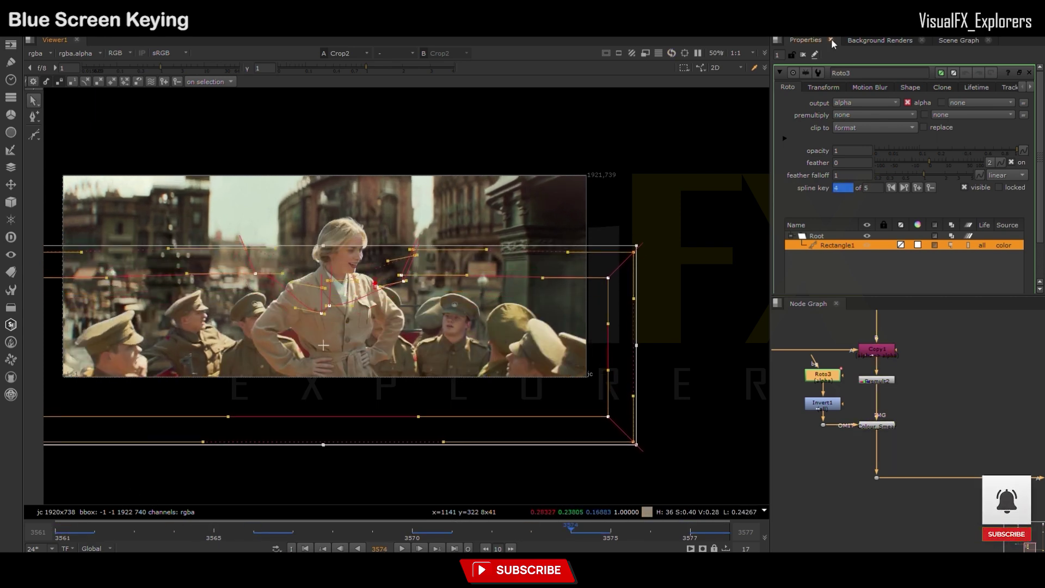
# - Move the node higher in the graph and add an AlphaEdge node
pyautogui.moveTo(815, 360); pyautogui.dragTo(856, 446, button='middle')
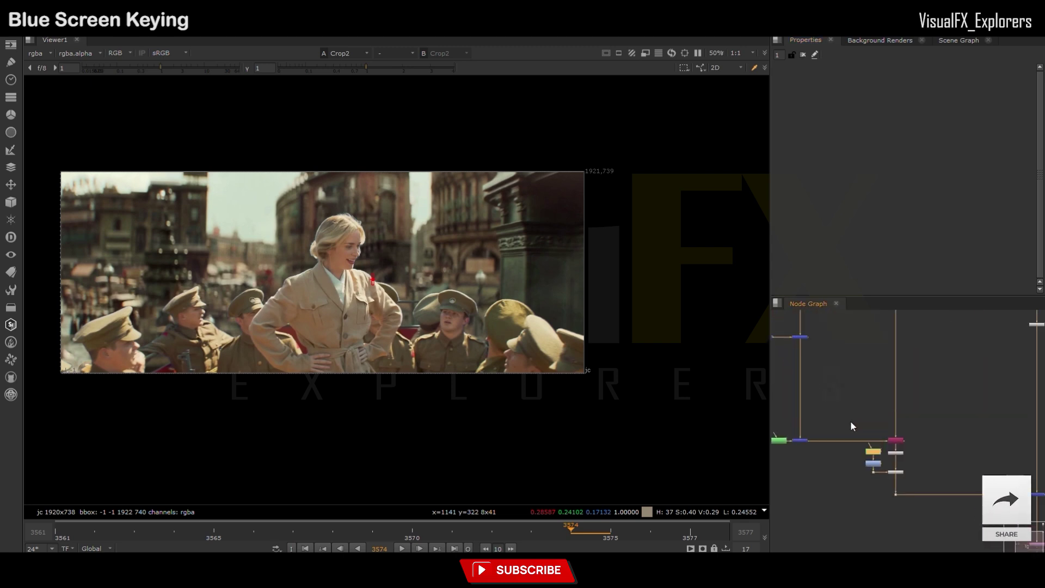
pyautogui.moveTo(835, 446); pyautogui.dragTo(835, 378)
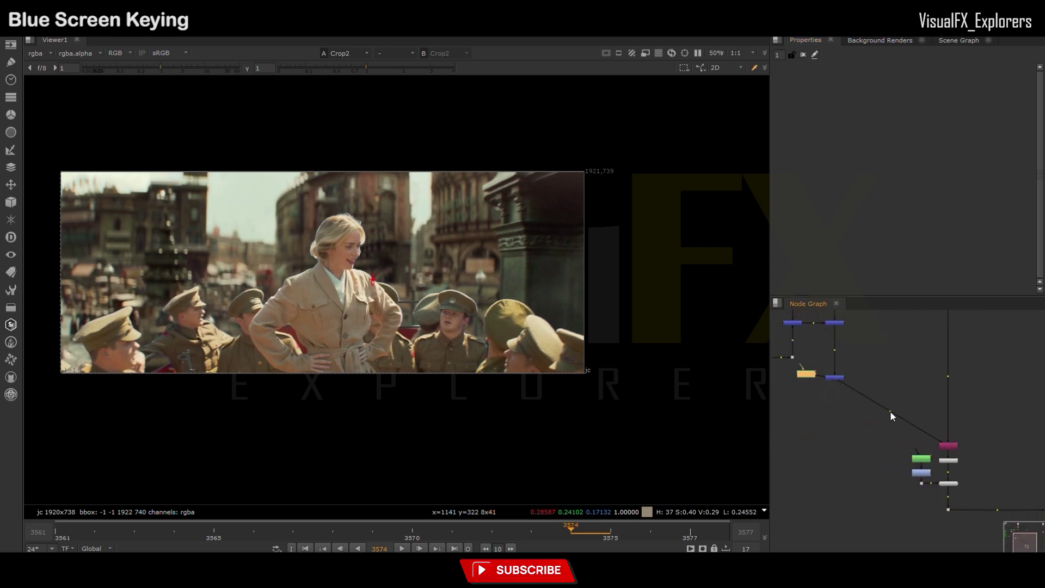
pyautogui.scroll(2, 901, 416)
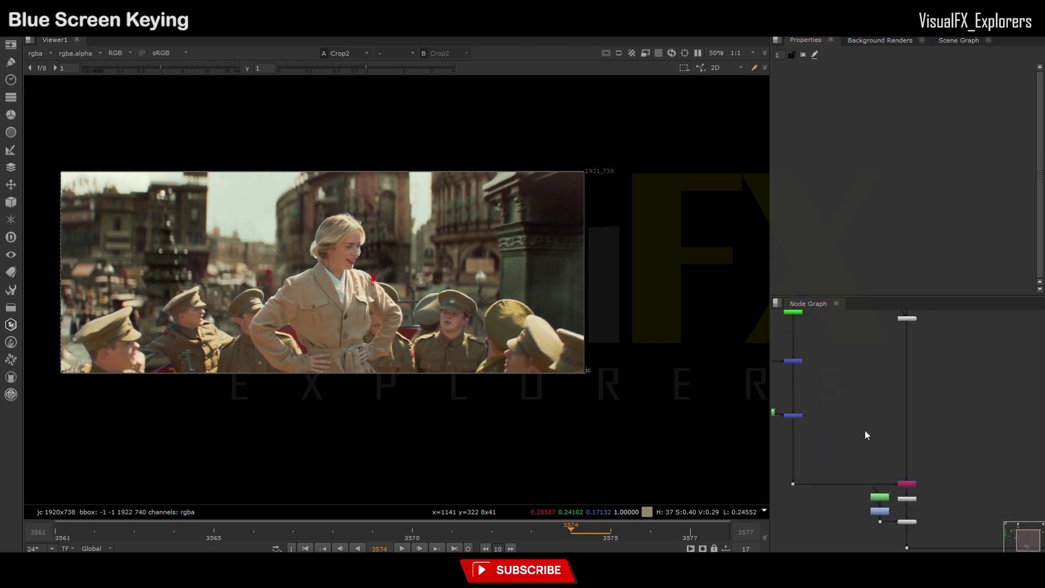
pyautogui.press('Return')
pyautogui.scroll(3, 867, 436)
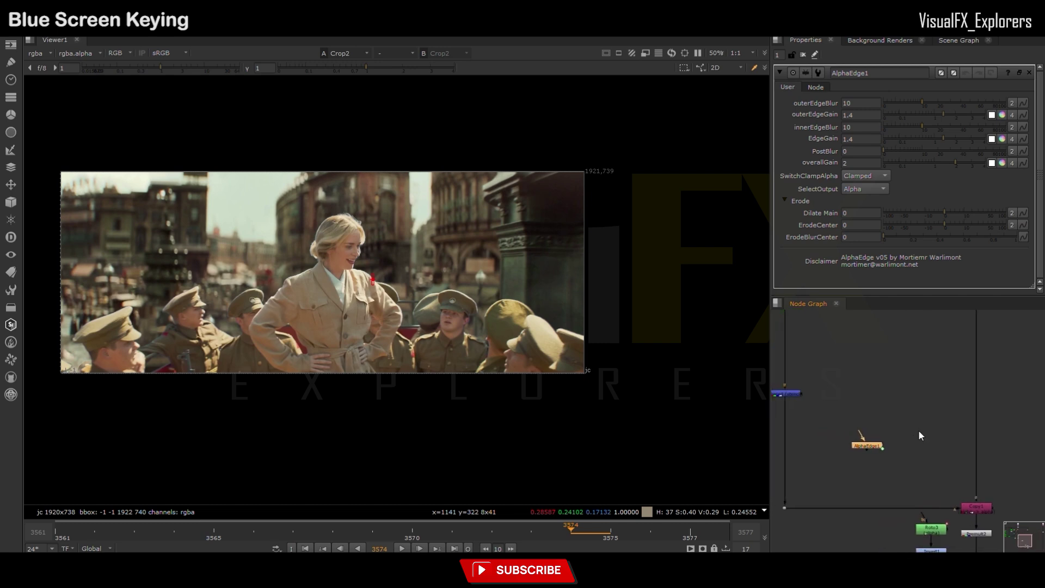
pyautogui.scroll(2, 408, 319)
# - Add an Erode1 node on the pipe beside AlphaEdge1, set to affect rgba channels
pyautogui.moveTo(615, 535)
pyautogui.mouseDown()
pyautogui.moveTo(174, 532)
pyautogui.moveTo(333, 533)
pyautogui.moveTo(292, 533)
pyautogui.mouseUp()
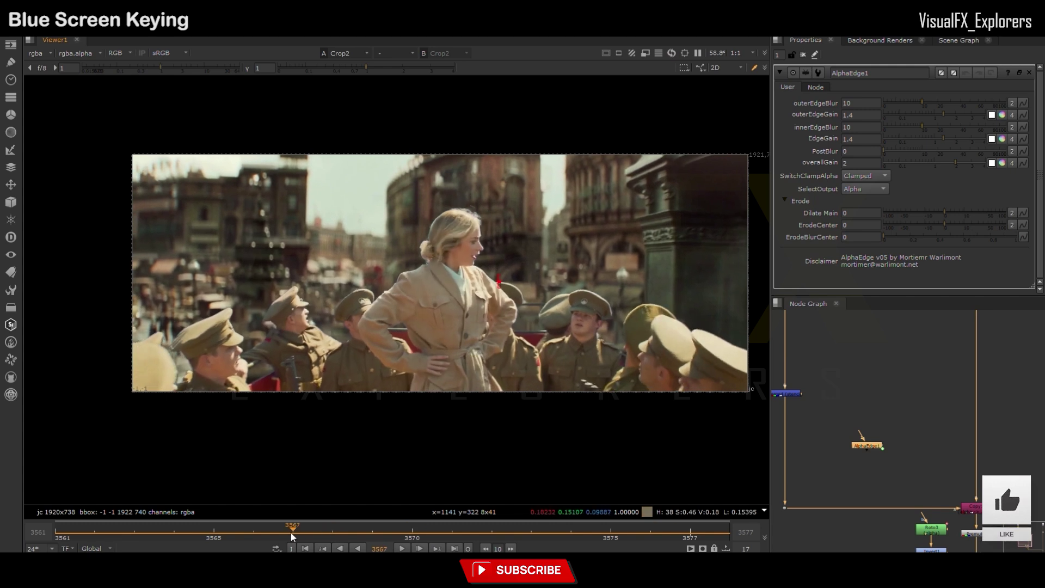
pyautogui.moveTo(868, 446); pyautogui.dragTo(850, 448)
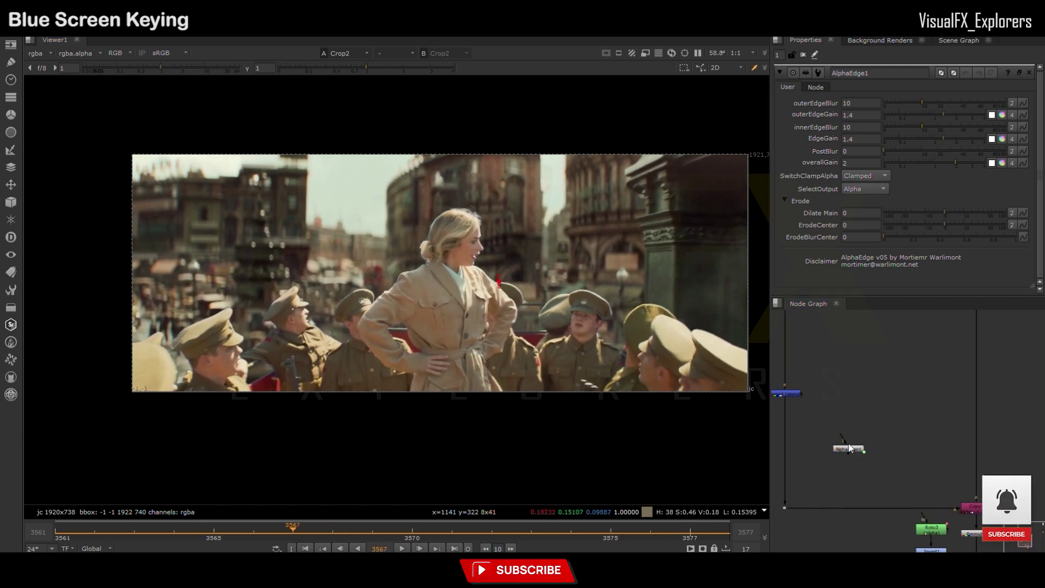
pyautogui.press('Tab')
pyautogui.write('Erode')
pyautogui.press('Return')
pyautogui.moveTo(894, 429); pyautogui.dragTo(974, 419)
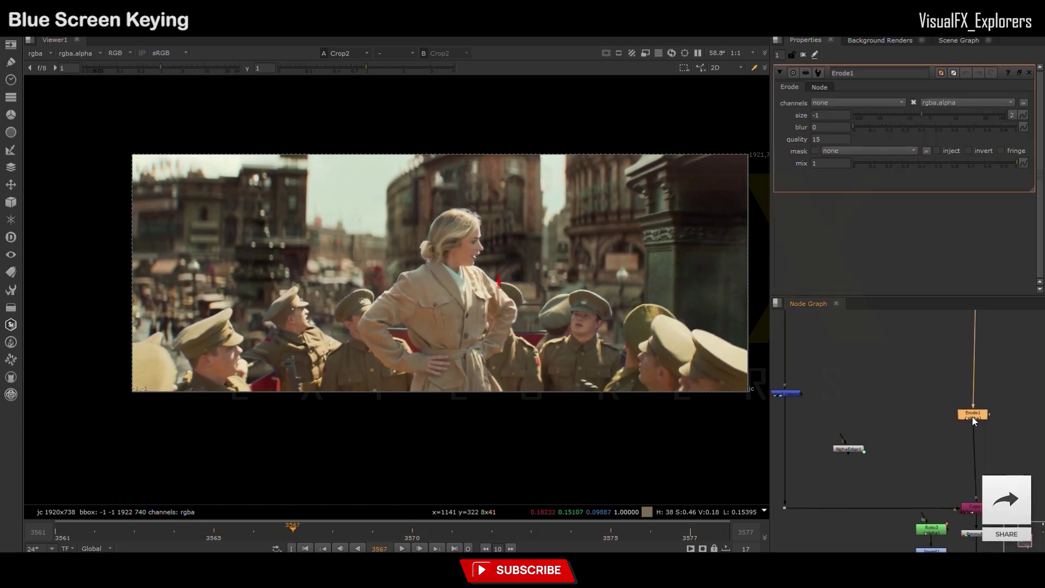
pyautogui.click(858, 102)
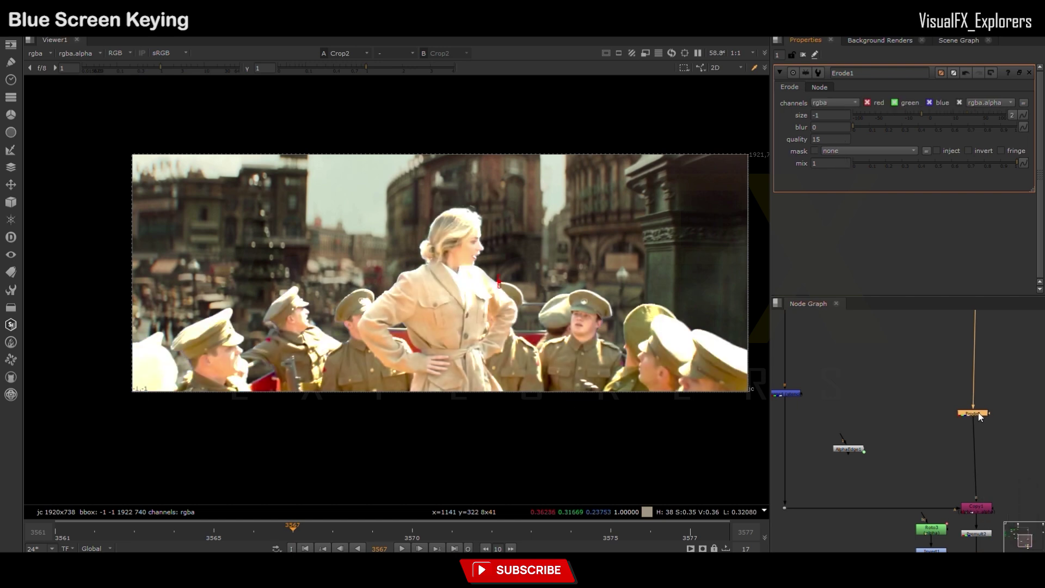
# - Feed the AlphaEdge1 matte into Erode1's mask input and lower the erode mix
pyautogui.click(853, 447)
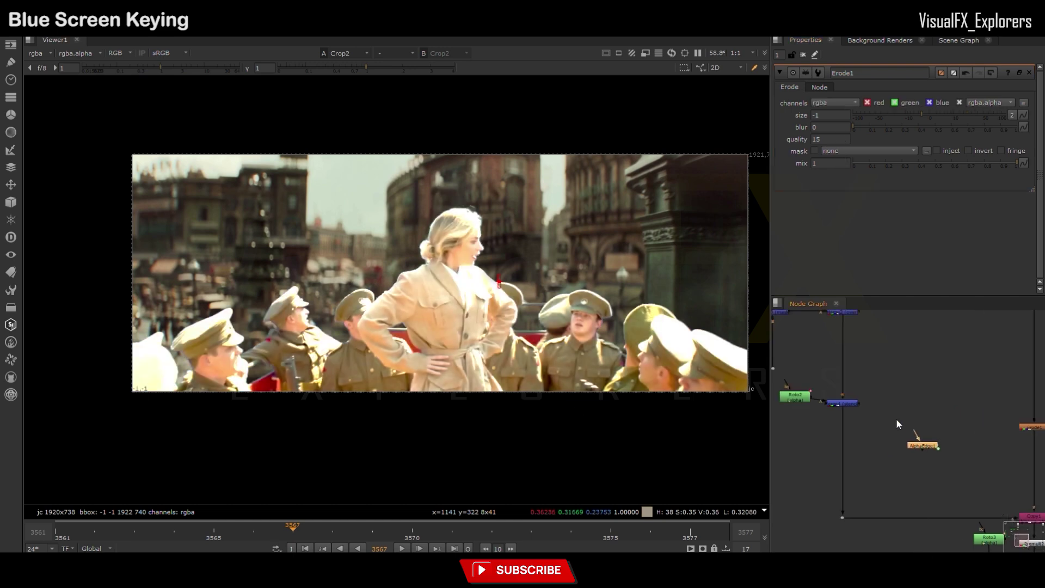
pyautogui.moveTo(785, 453); pyautogui.dragTo(846, 436, button='middle')
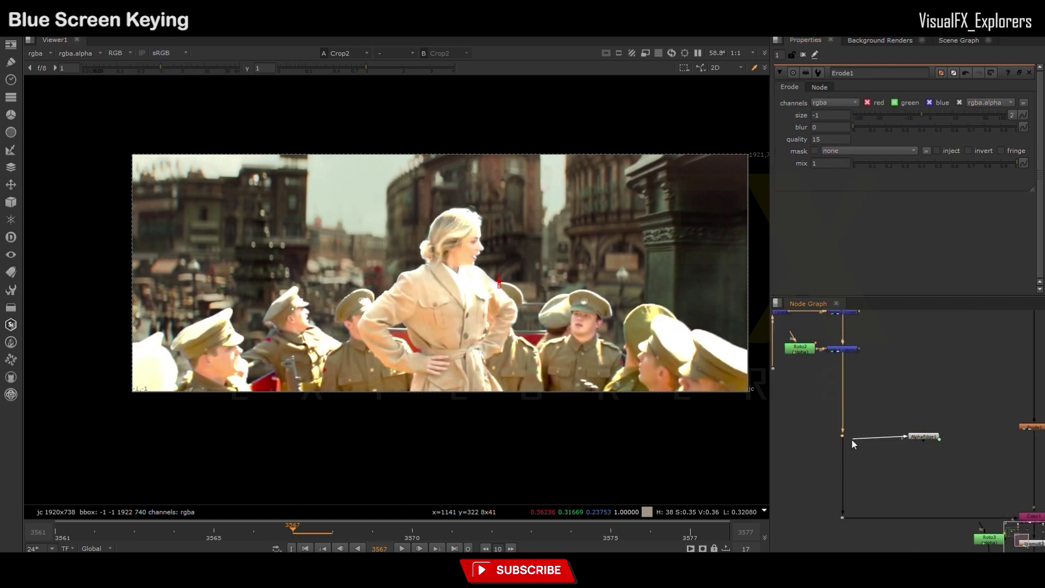
pyautogui.moveTo(925, 445); pyautogui.dragTo(866, 441, button='middle')
pyautogui.moveTo(997, 429); pyautogui.dragTo(882, 433)
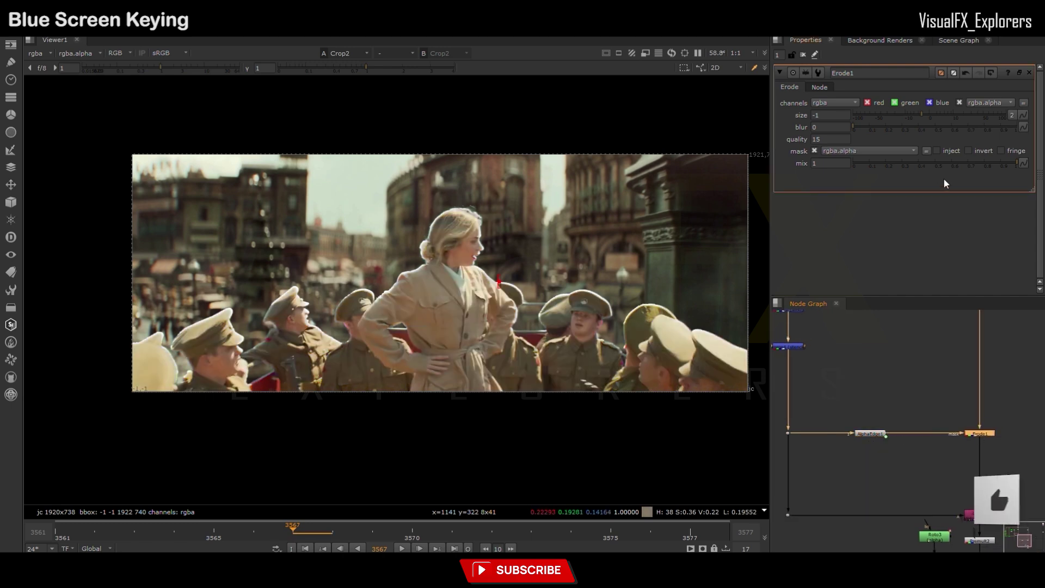
pyautogui.click(900, 164)
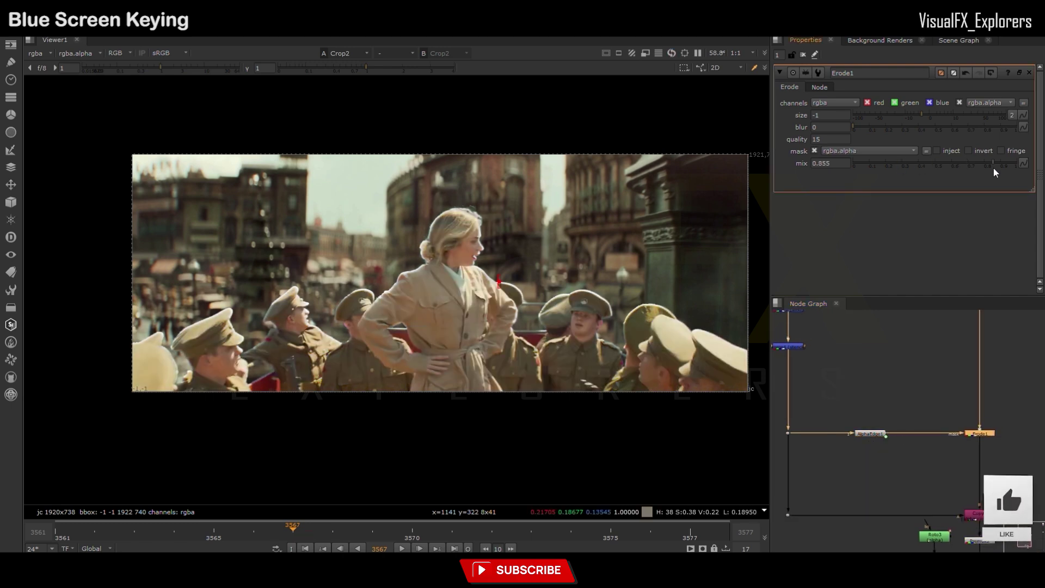
pyautogui.moveTo(970, 164); pyautogui.dragTo(915, 165)
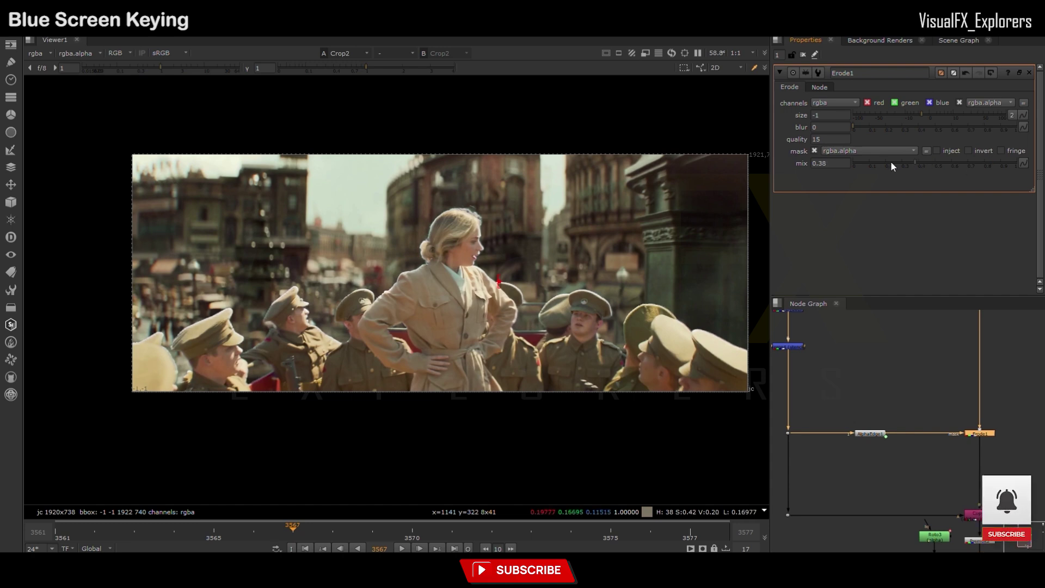
# - Set AlphaEdge1 outer edge gain to 2.85 and overall gain to 1.6
pyautogui.doubleClick(870, 433)
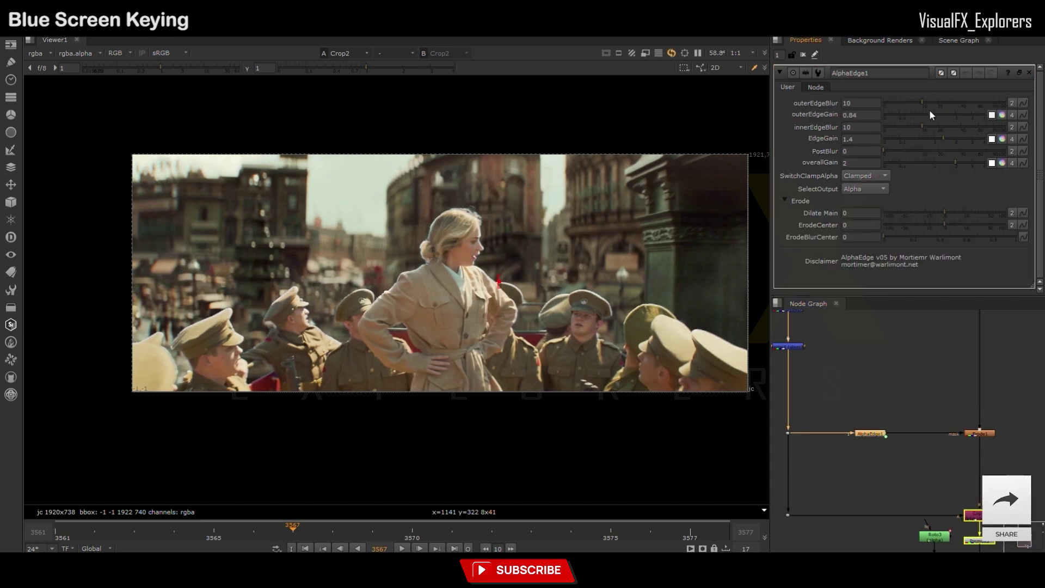
pyautogui.moveTo(932, 115); pyautogui.dragTo(952, 116)
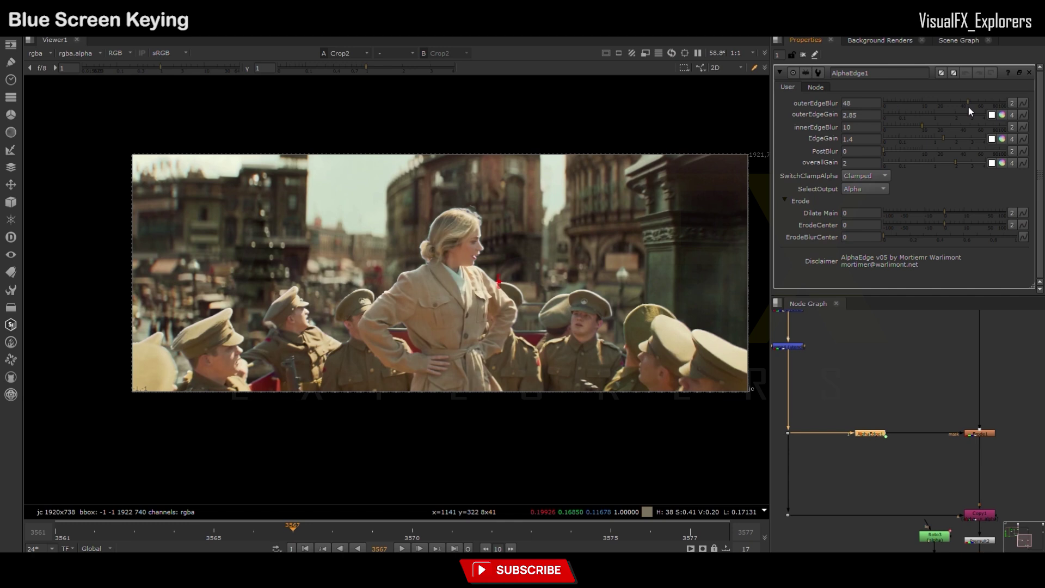
pyautogui.moveTo(952, 164)
pyautogui.mouseDown()
pyautogui.moveTo(961, 163)
pyautogui.moveTo(950, 163)
pyautogui.mouseUp()
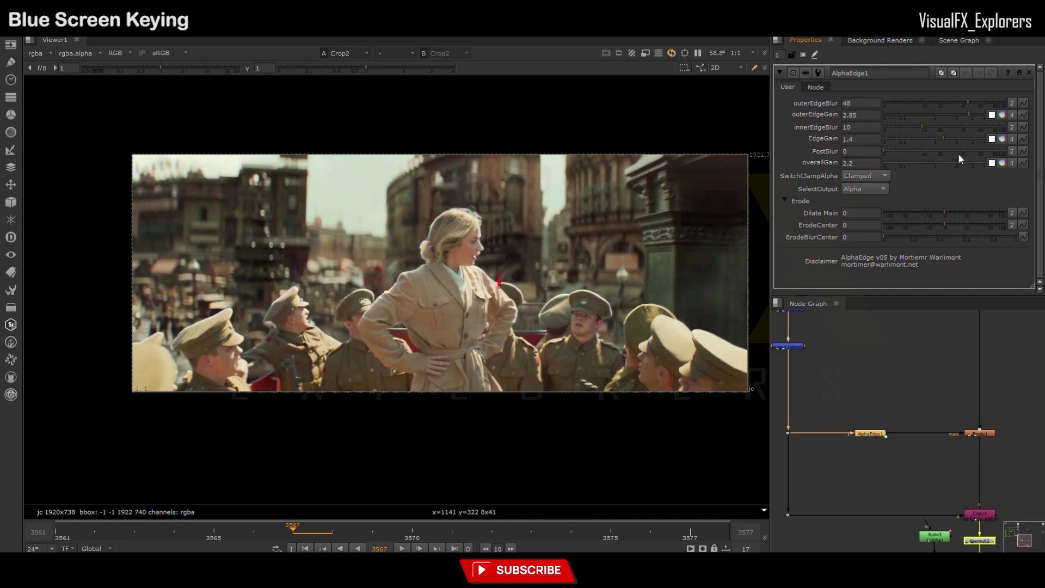
# - Re-enable Erode1 and reduce its mix to 0.315
pyautogui.click(974, 434)
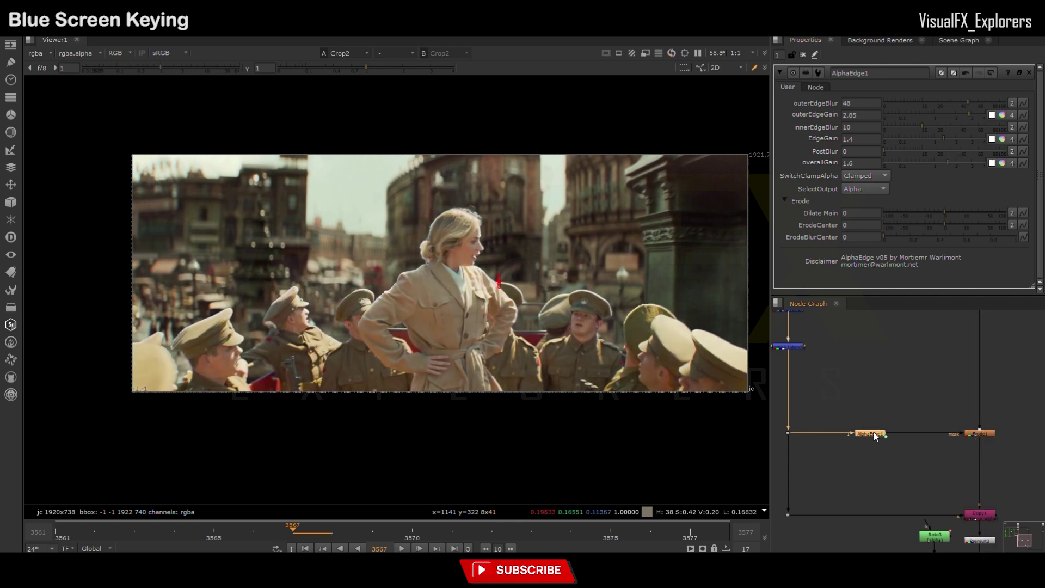
pyautogui.scroll(2, 425, 267)
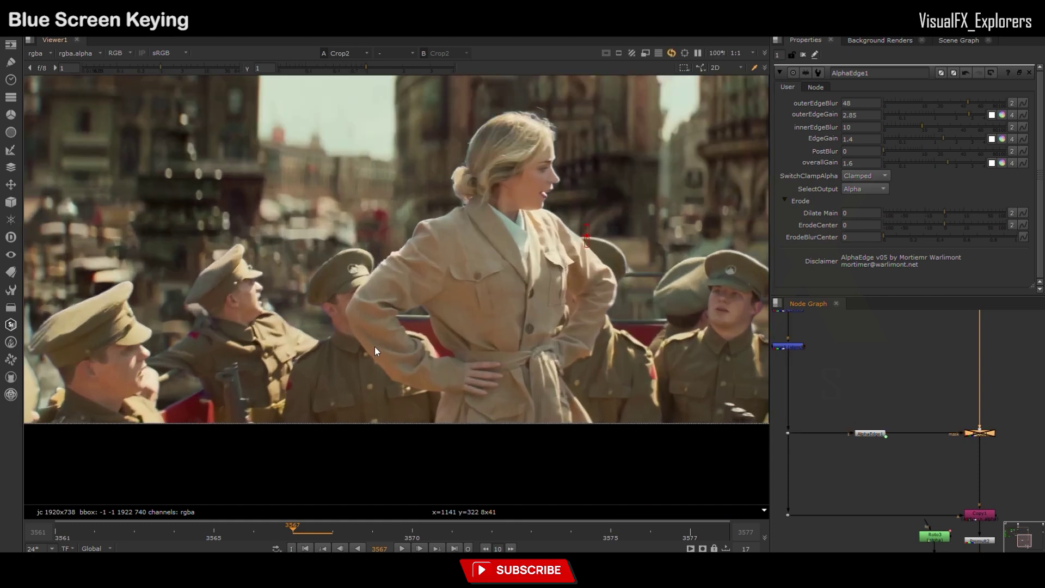
pyautogui.press('d')
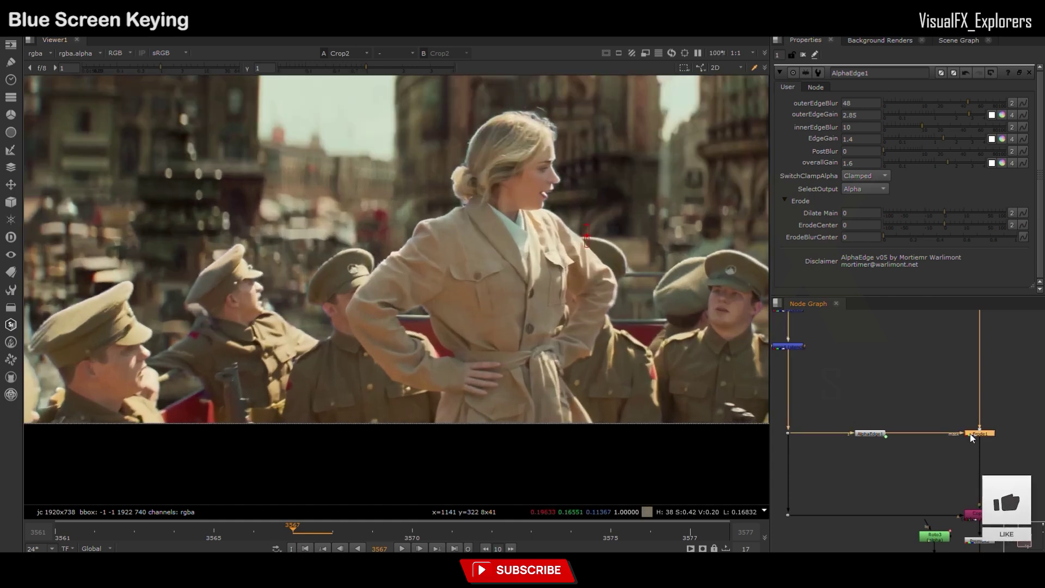
pyautogui.doubleClick(972, 438)
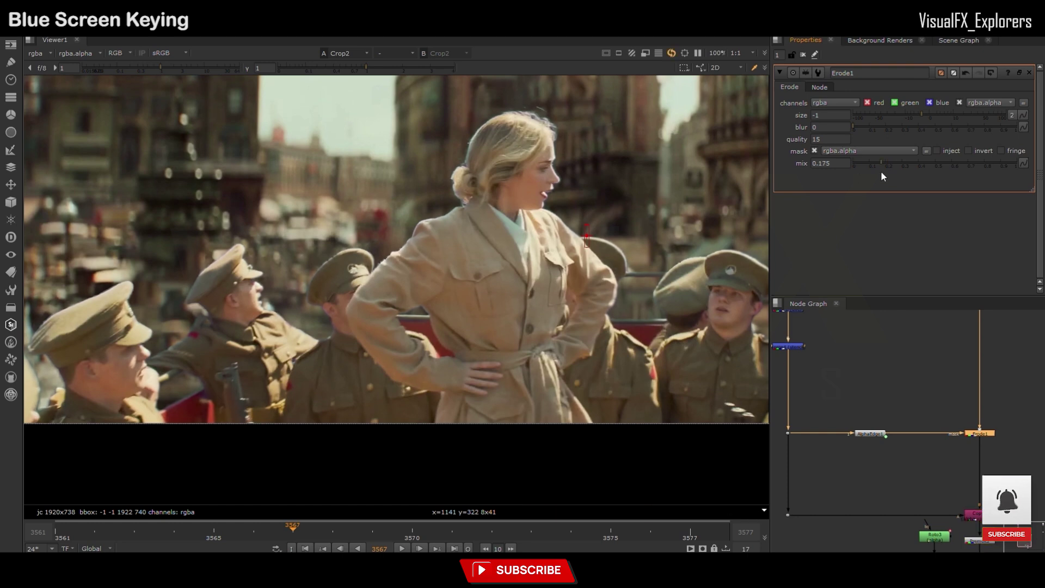
pyautogui.moveTo(890, 164); pyautogui.dragTo(871, 164)
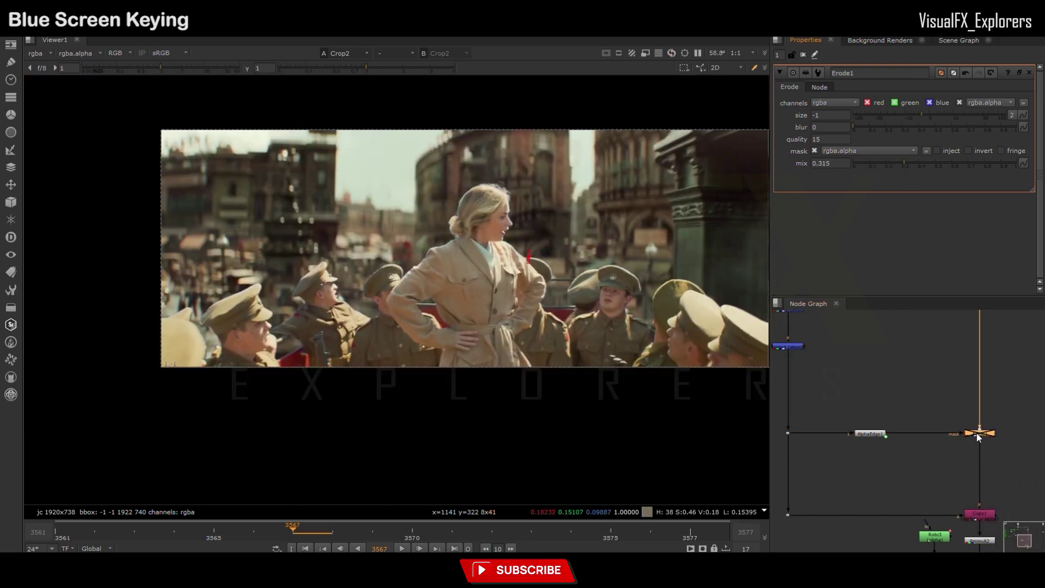
pyautogui.scroll(-3, 979, 435)
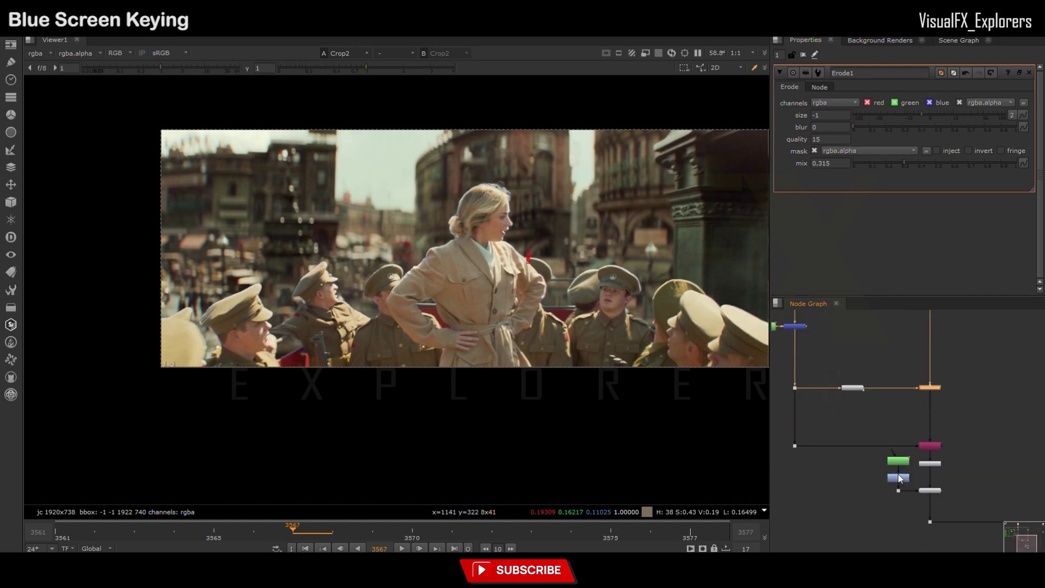
pyautogui.scroll(3, 888, 365)
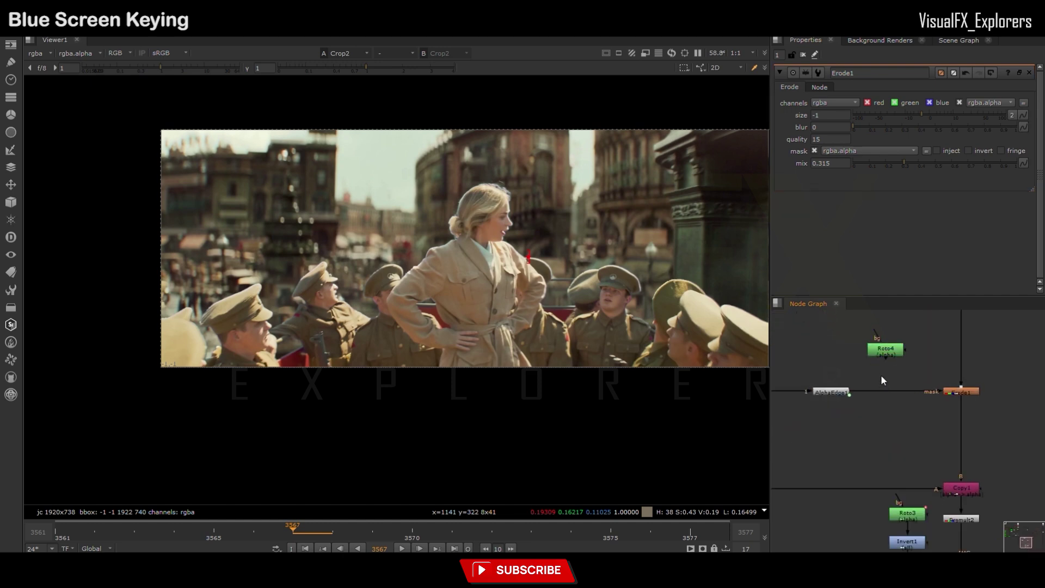
# - Switch Merge5 from matte to mask, set Erode1 mix to 0.2, and paste a new AlphaEdge node
pyautogui.doubleClick(887, 393)
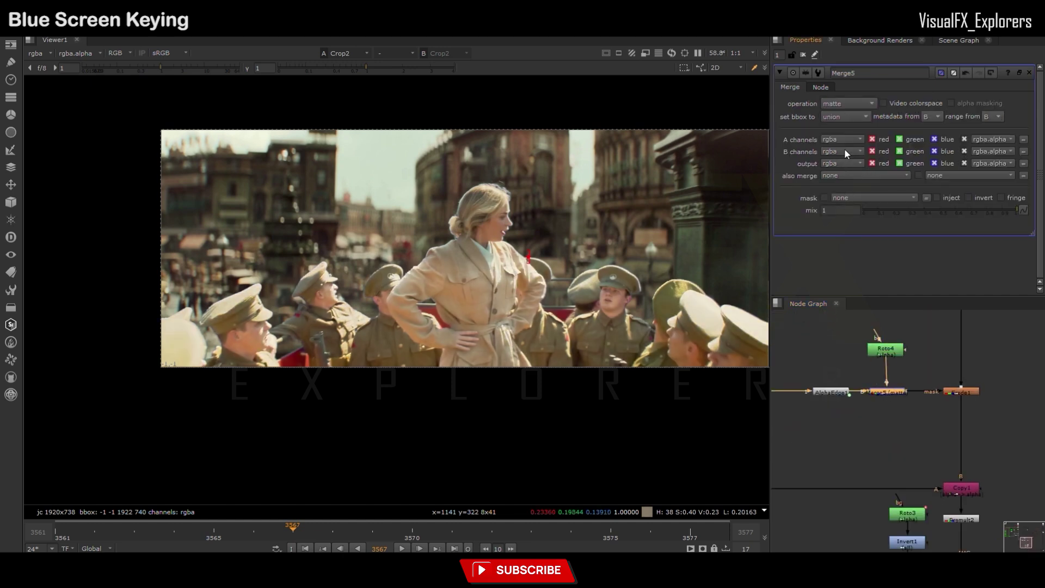
pyautogui.scroll(-1, 850, 103)
pyautogui.click(960, 393)
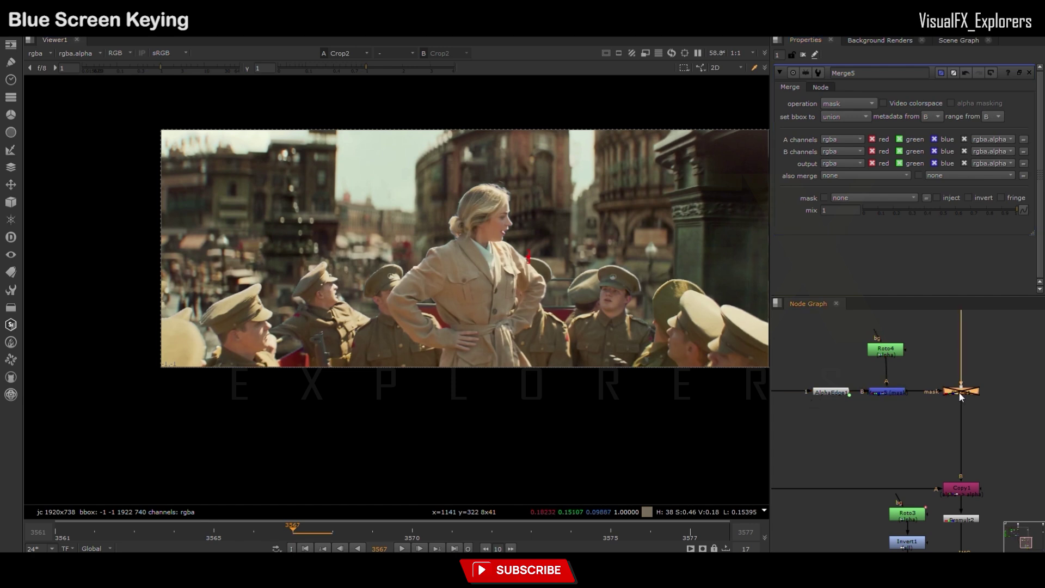
pyautogui.doubleClick(960, 393)
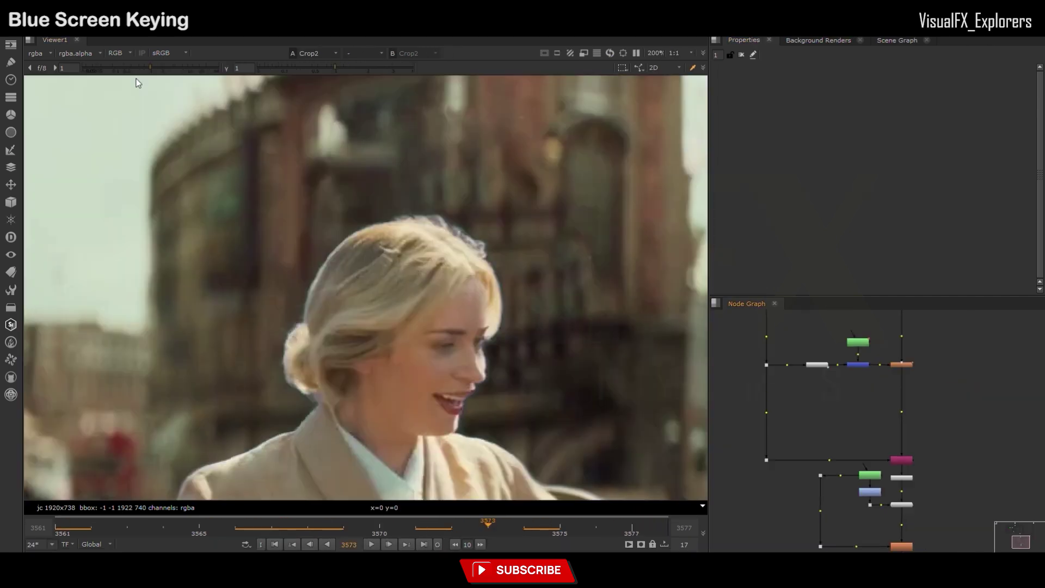
pyautogui.scroll(2, 795, 414)
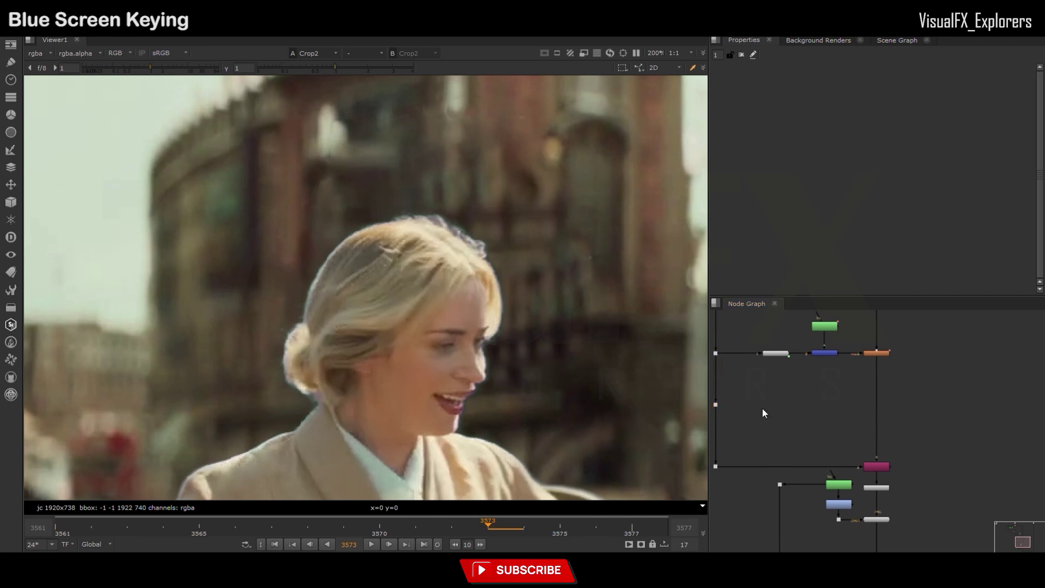
pyautogui.hotkey('ctrl', 'v')
# - Insert Grade1 after the AlphaEdge3 edge matte, masked by rgba.alpha
pyautogui.press('1')
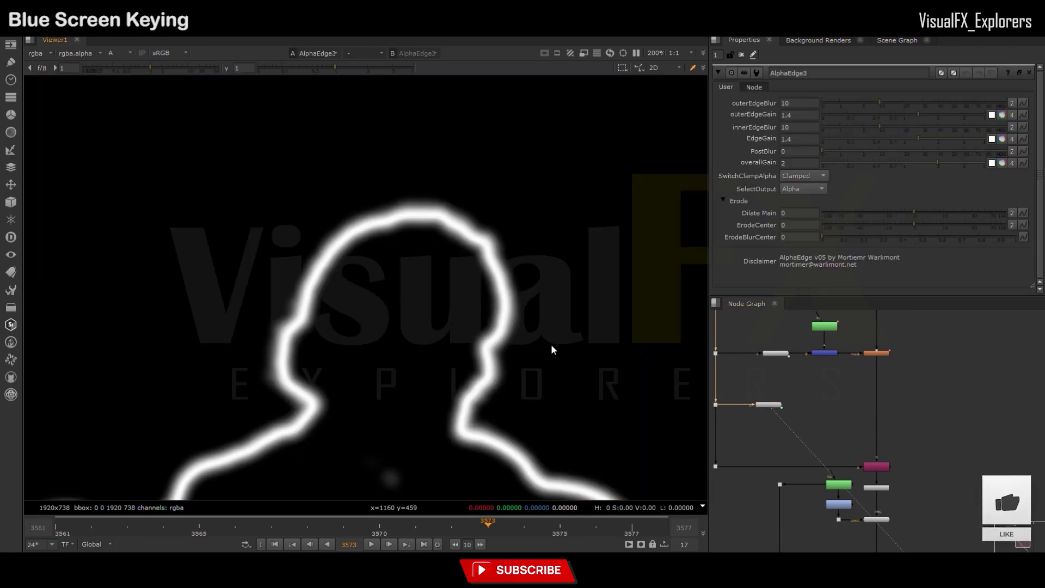
pyautogui.press('g')
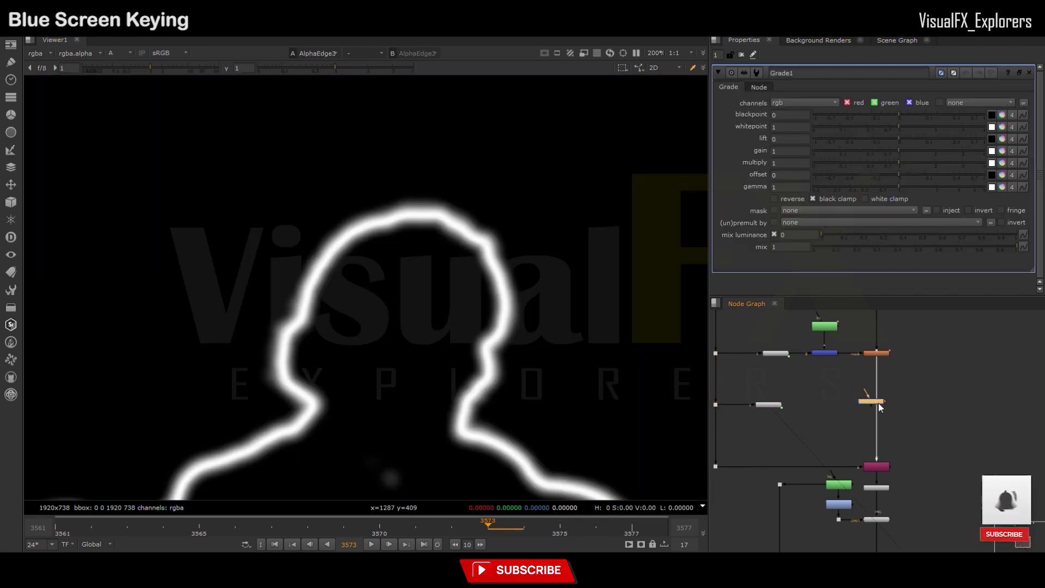
pyautogui.scroll(-3, 818, 428)
pyautogui.scroll(5, 817, 428)
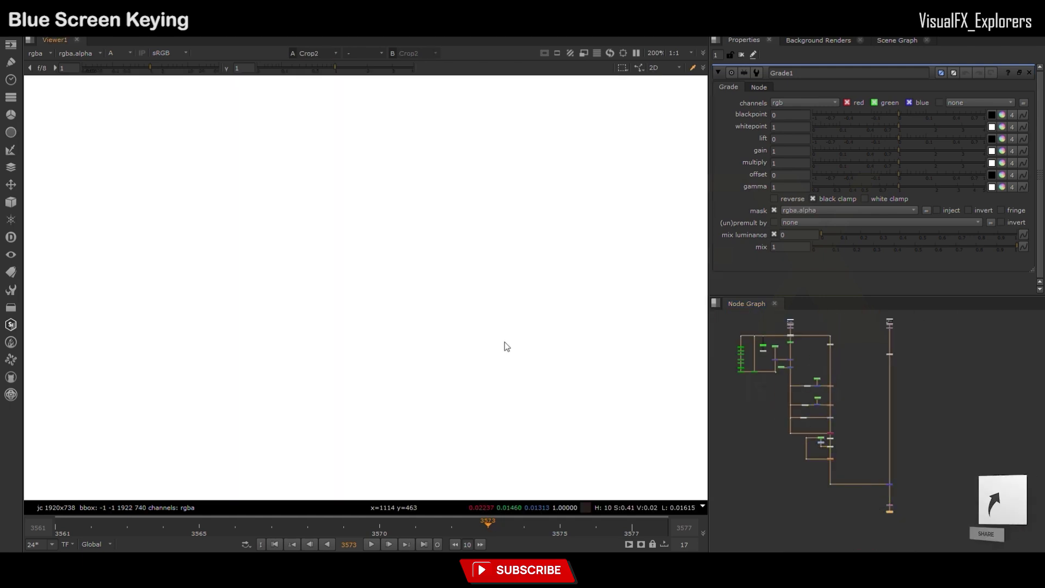
pyautogui.press('1')
pyautogui.click(830, 415)
# - Set Grade1 per-channel gain 1.415, 1.04, 0.32, 1.24 at mix 0.545, re-enabling the merge
pyautogui.moveTo(898, 150); pyautogui.dragTo(908, 150)
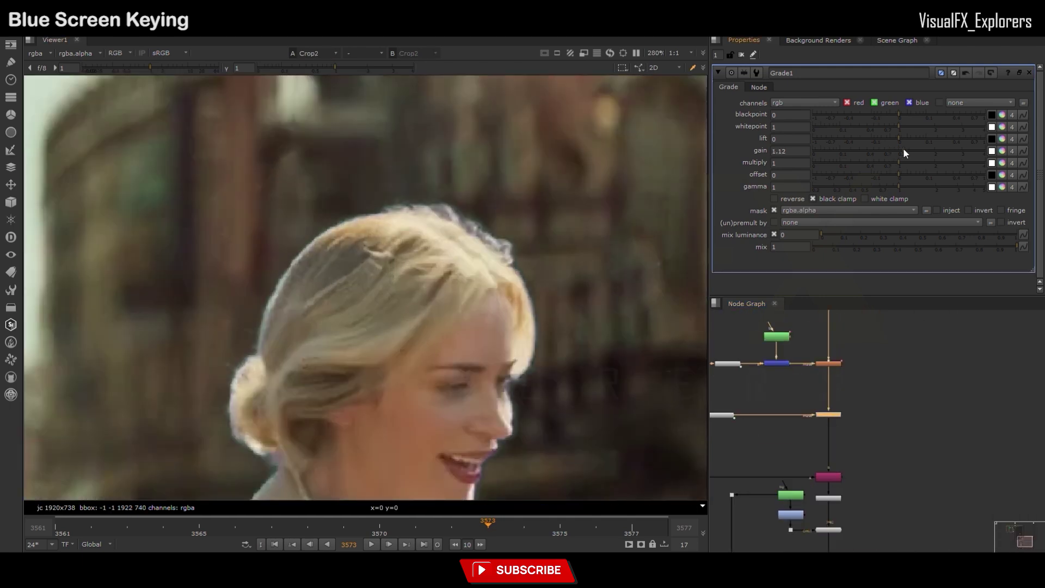
pyautogui.click(908, 149)
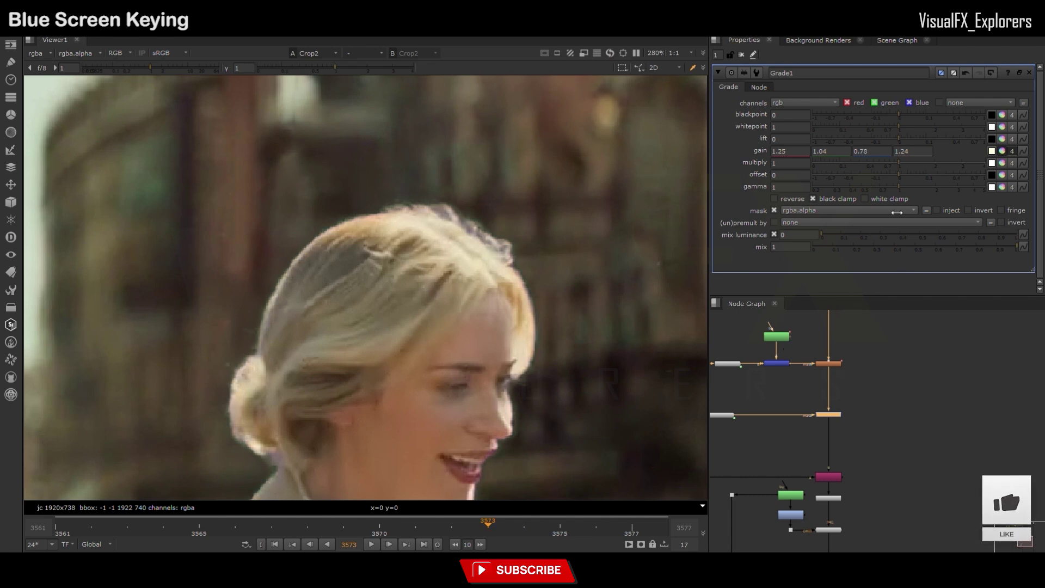
pyautogui.scroll(-3, 417, 306)
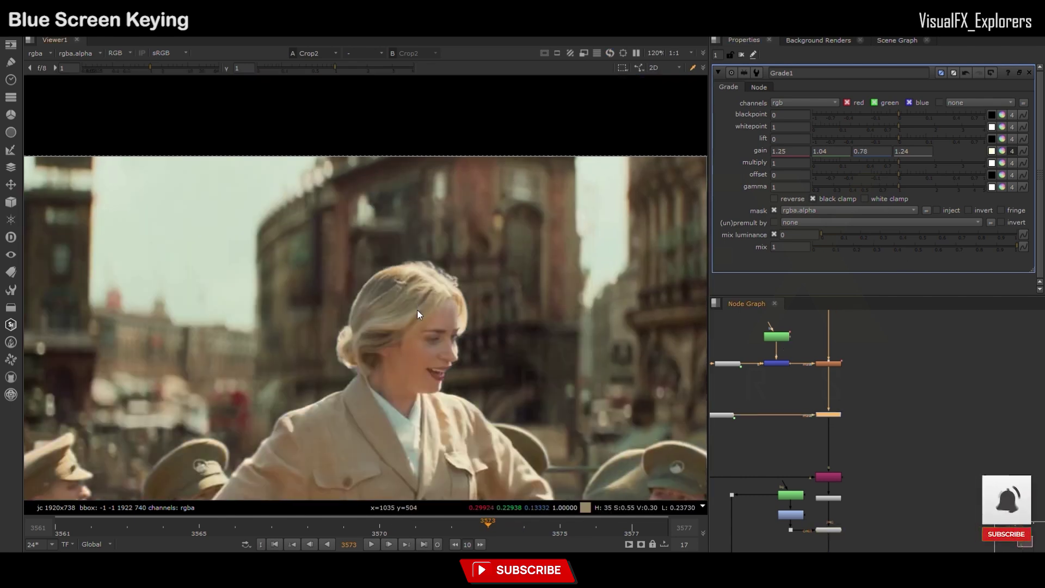
pyautogui.scroll(-1, 419, 351)
pyautogui.scroll(3, 375, 330)
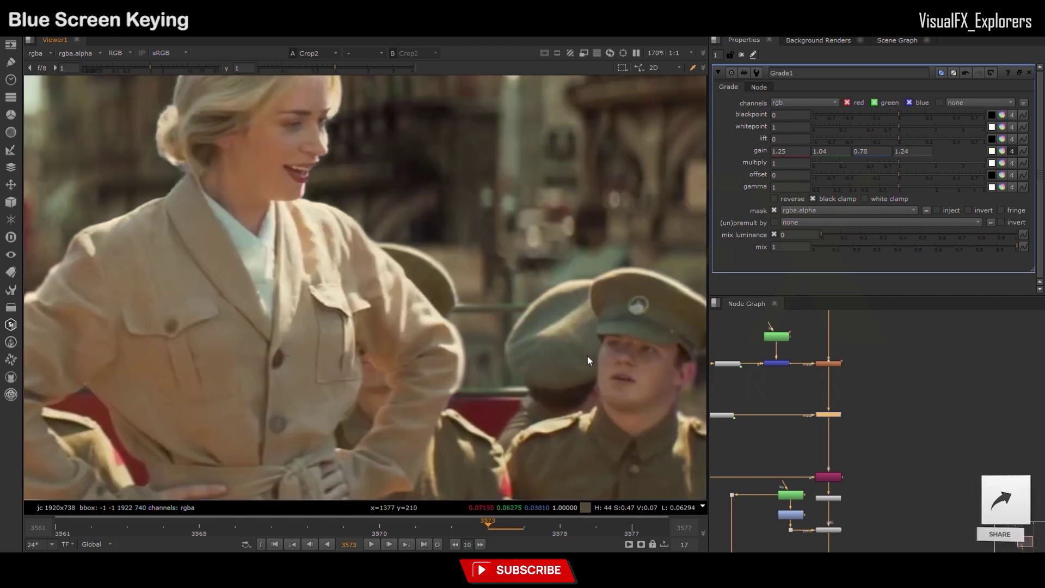
pyautogui.scroll(2, 502, 346)
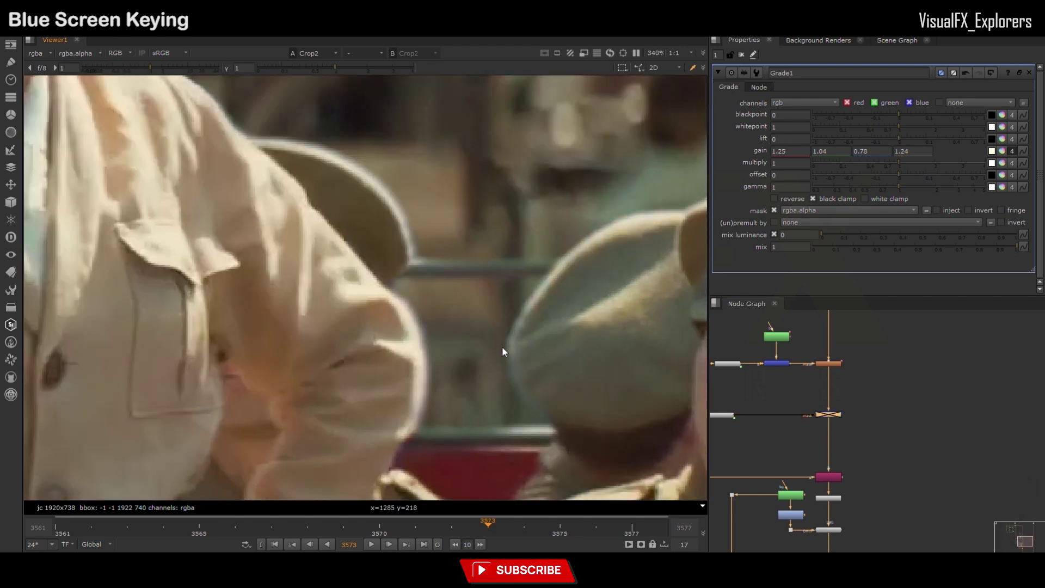
pyautogui.scroll(-2, 502, 345)
pyautogui.scroll(4, 589, 384)
pyautogui.scroll(1, 537, 383)
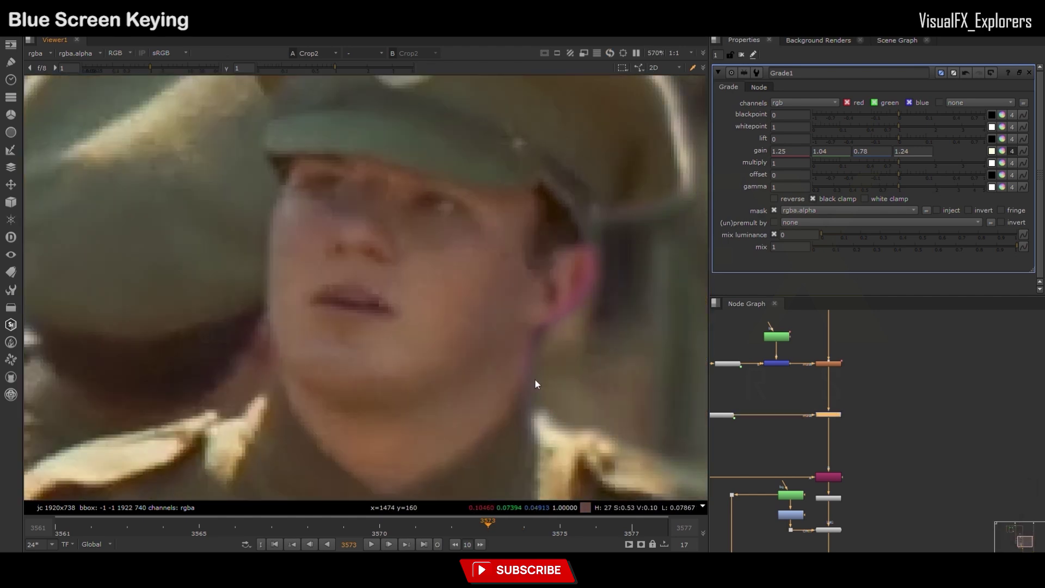
pyautogui.press('d')
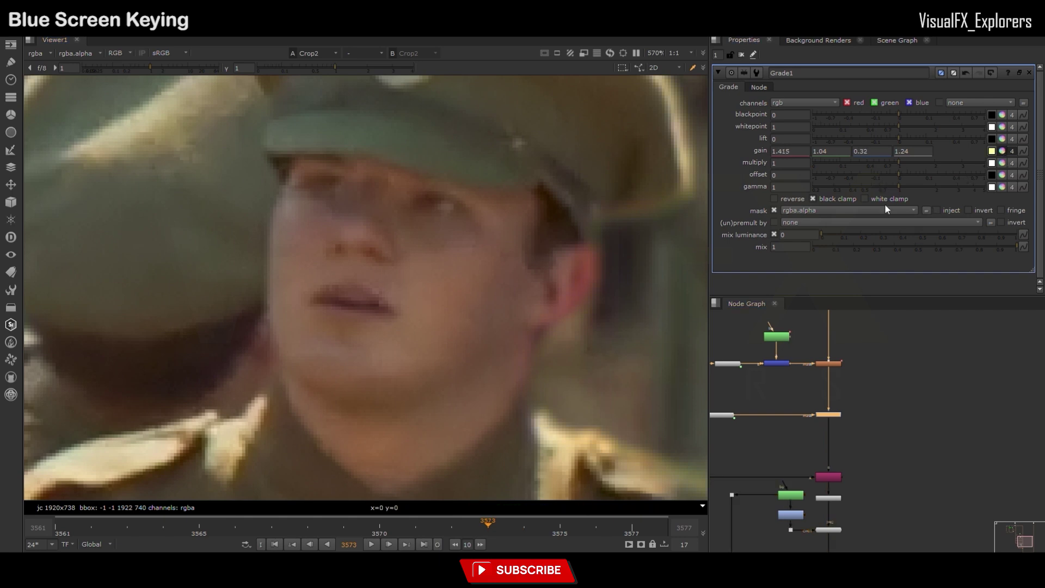
pyautogui.scroll(2, 552, 333)
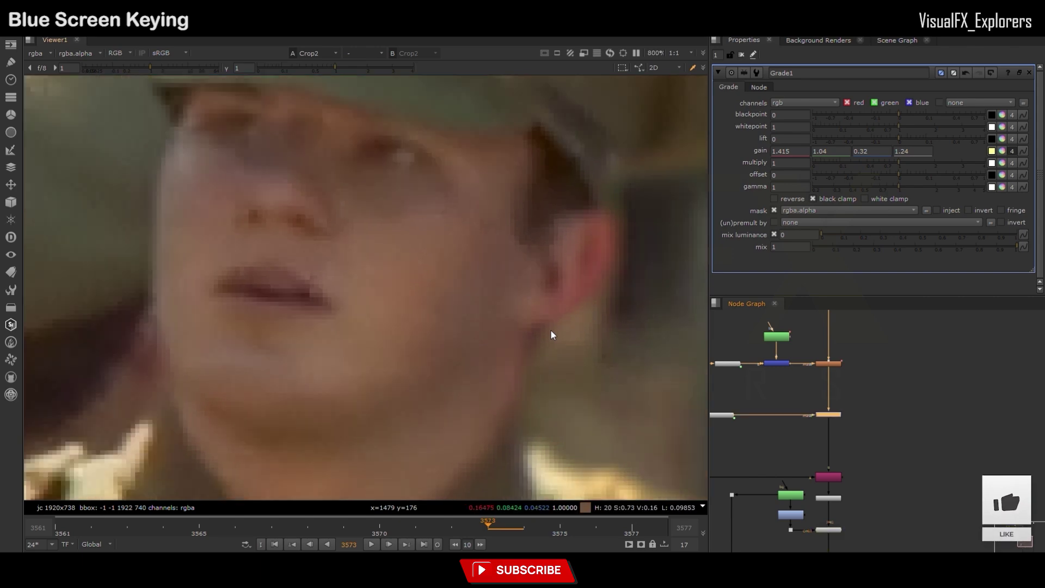
pyautogui.scroll(-5, 553, 334)
pyautogui.scroll(-3, 552, 334)
pyautogui.scroll(1, 314, 222)
pyautogui.scroll(1, 314, 222)
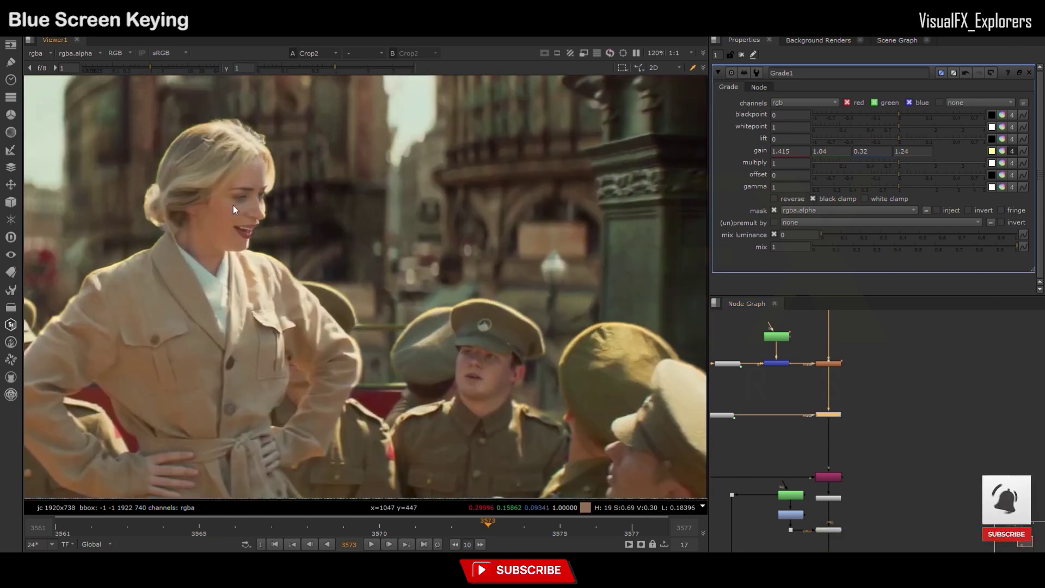
pyautogui.scroll(1, 313, 222)
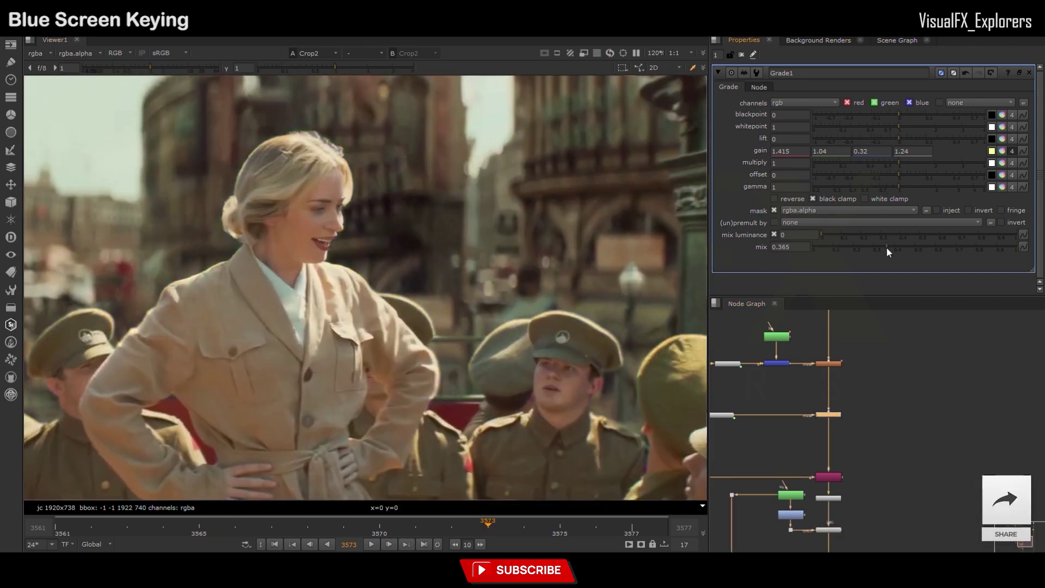
pyautogui.click(918, 247)
# - Lower Grade1's edge mix to 0.39 and play the finished composite full-size in the viewer
pyautogui.moveTo(952, 246); pyautogui.dragTo(924, 247)
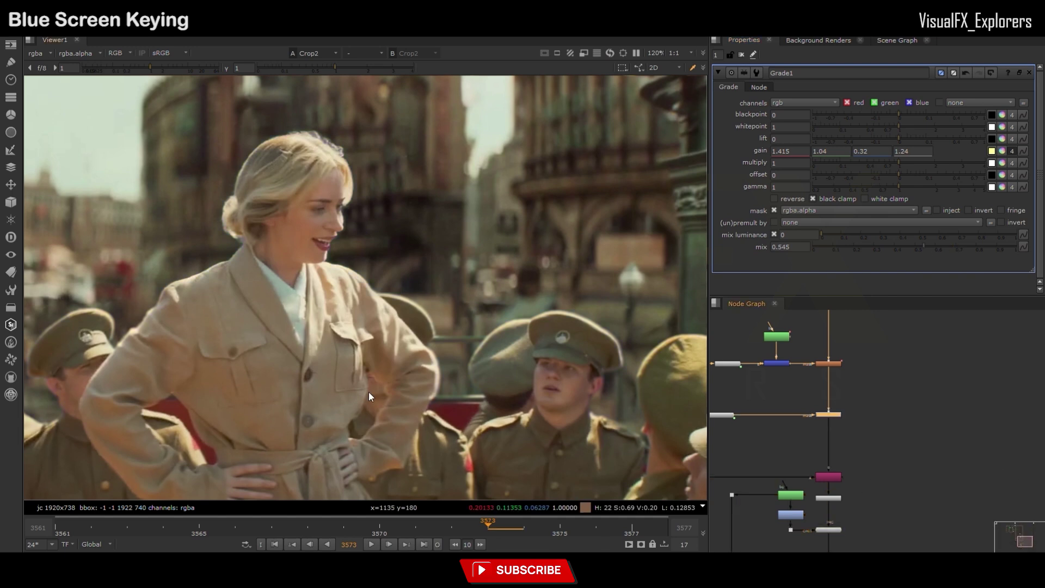
pyautogui.press('f')
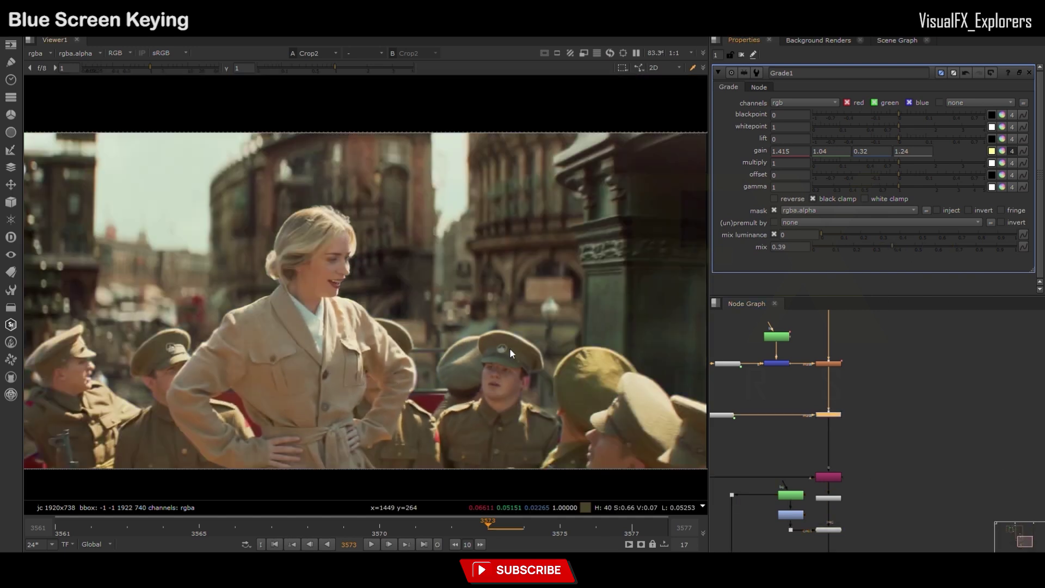
pyautogui.scroll(-2, 512, 353)
pyautogui.click(369, 543)
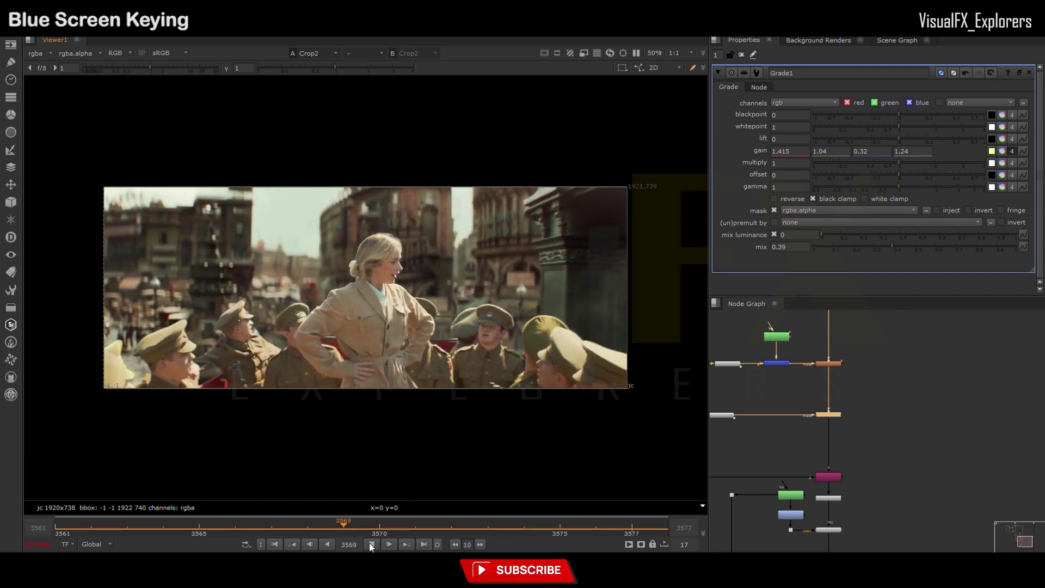
pyautogui.press('space')
pyautogui.press('f')
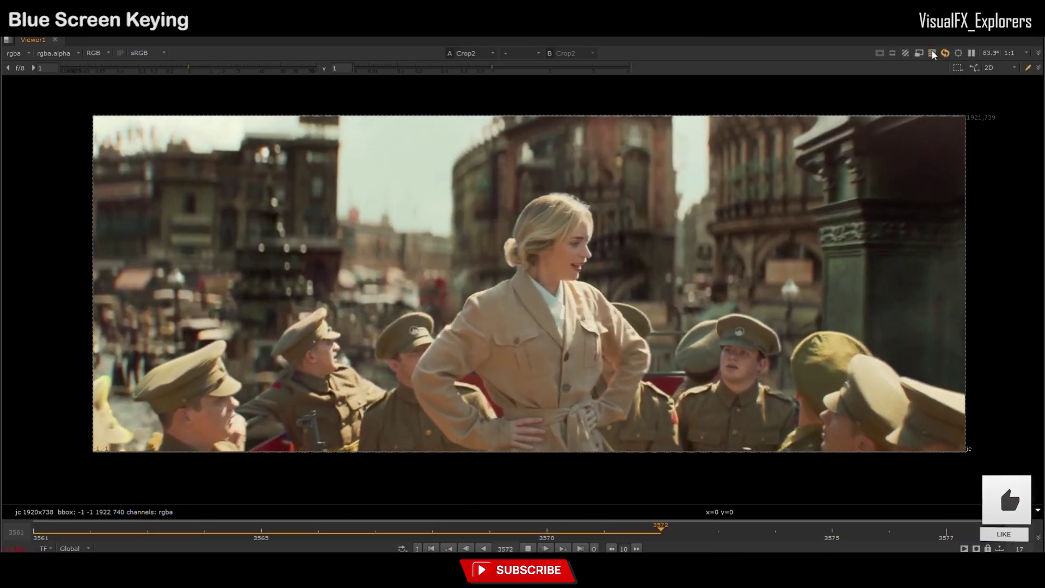